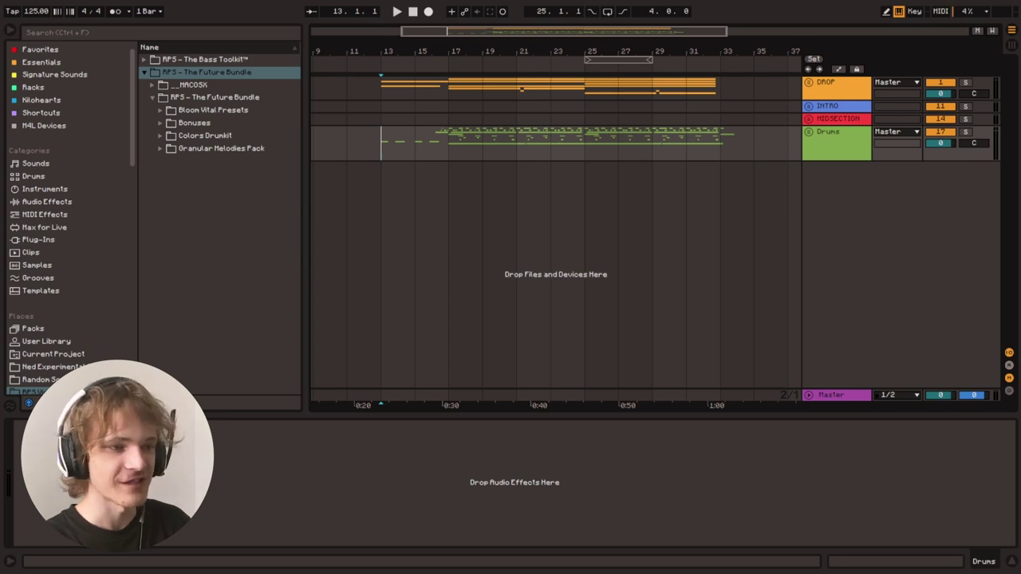
# Browse the Bonuses and Granular Melodies Pack folders inside The Future Bundle sample pack.
pyautogui.click(213, 111)
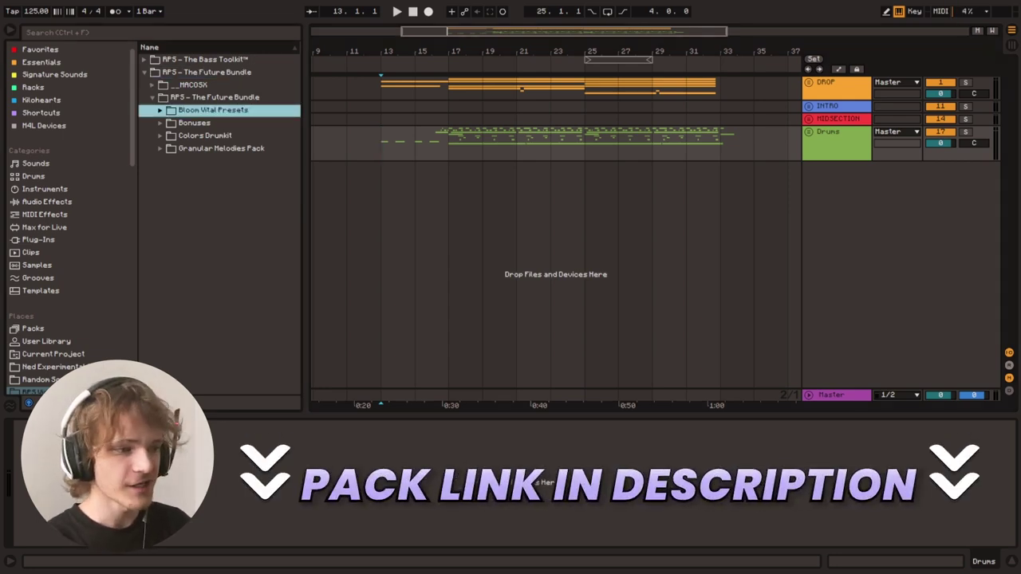
pyautogui.click(160, 122)
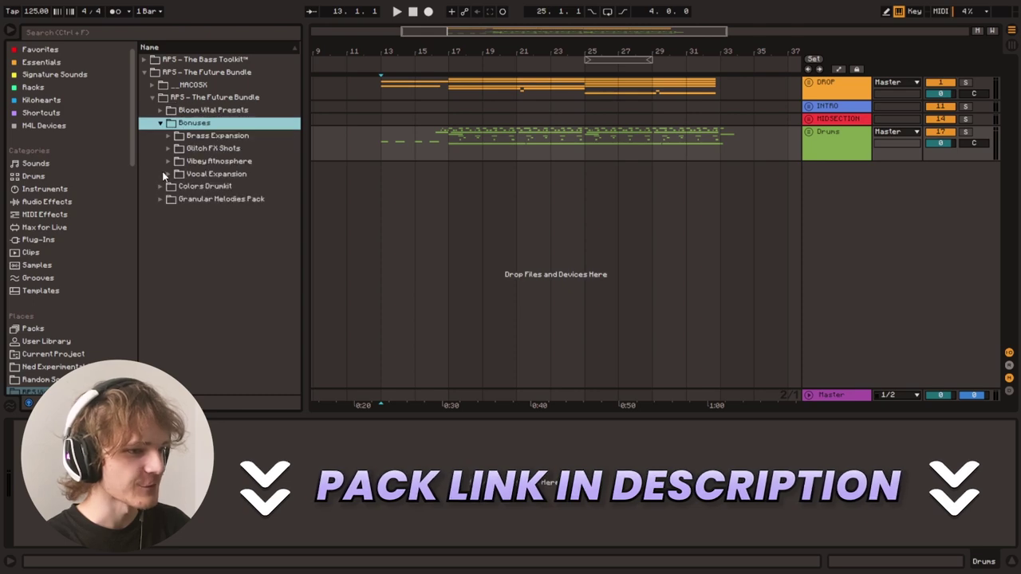
pyautogui.press('Left')
pyautogui.press('Down')
pyautogui.press('Right')
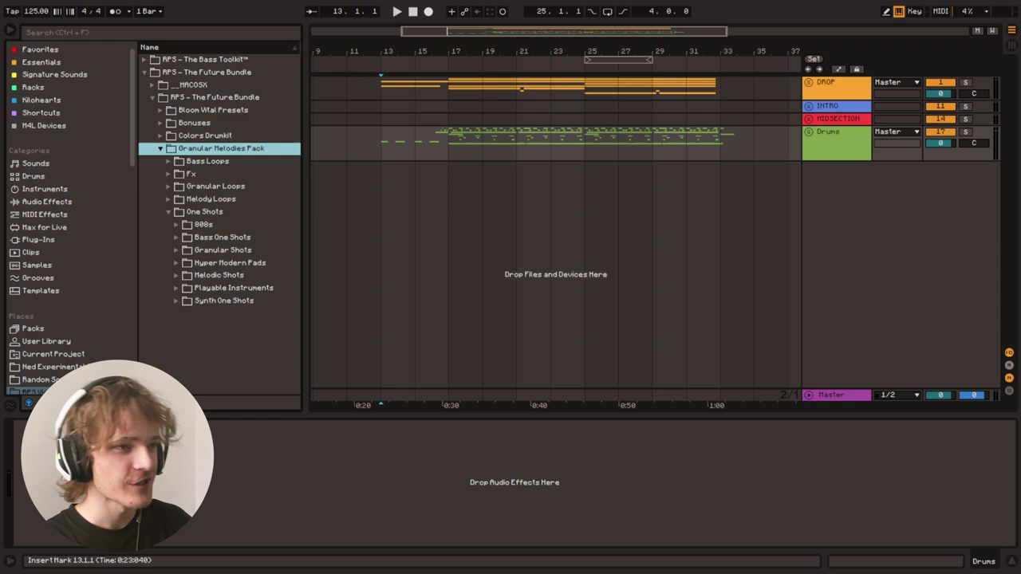
# Unfold the DROP group to show its tracks and start playback from bar 17.
pyautogui.click(448, 150)
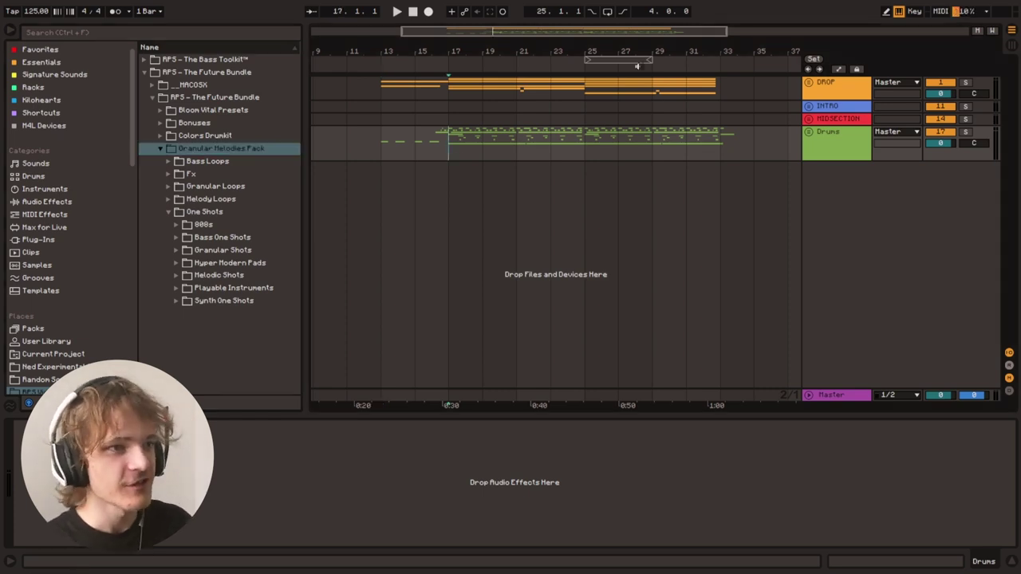
pyautogui.moveTo(667, 40); pyautogui.dragTo(651, 44)
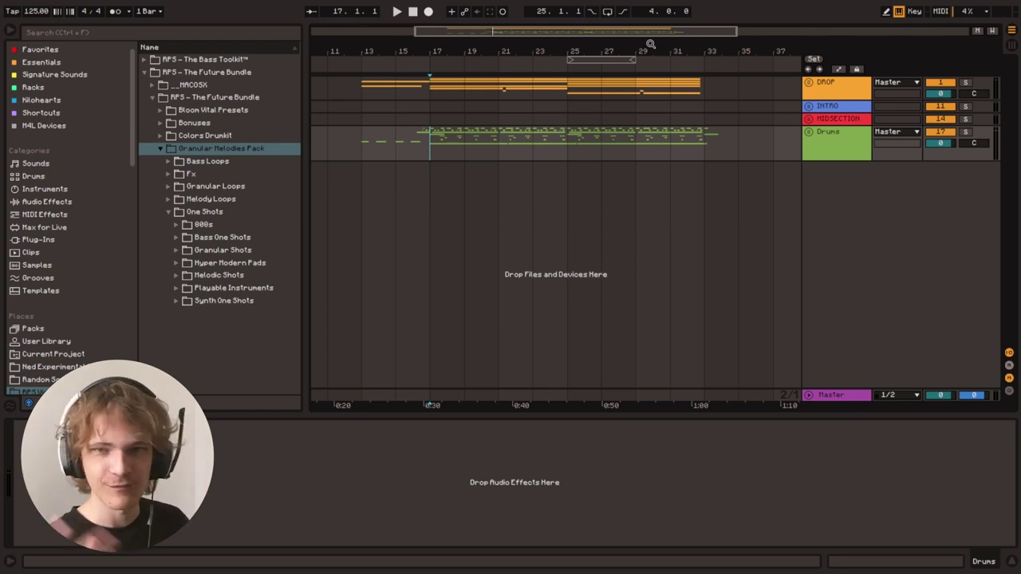
pyautogui.press('Up')
pyautogui.press('Up')
pyautogui.press('Up')
pyautogui.scroll(3, 451, 114)
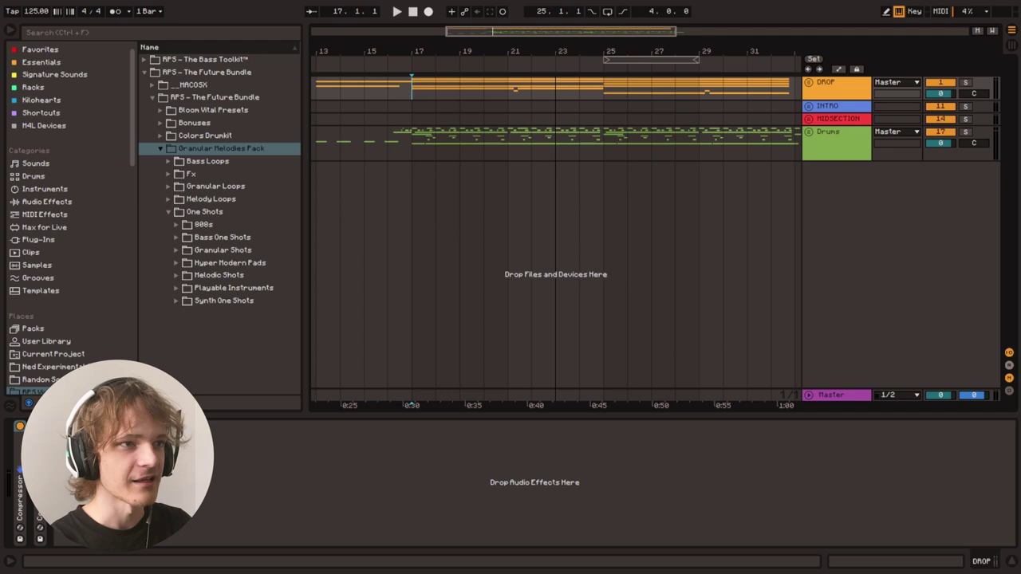
pyautogui.moveTo(516, 32); pyautogui.dragTo(511, 80)
pyautogui.click(809, 83)
pyautogui.scroll(-5, 545, 249)
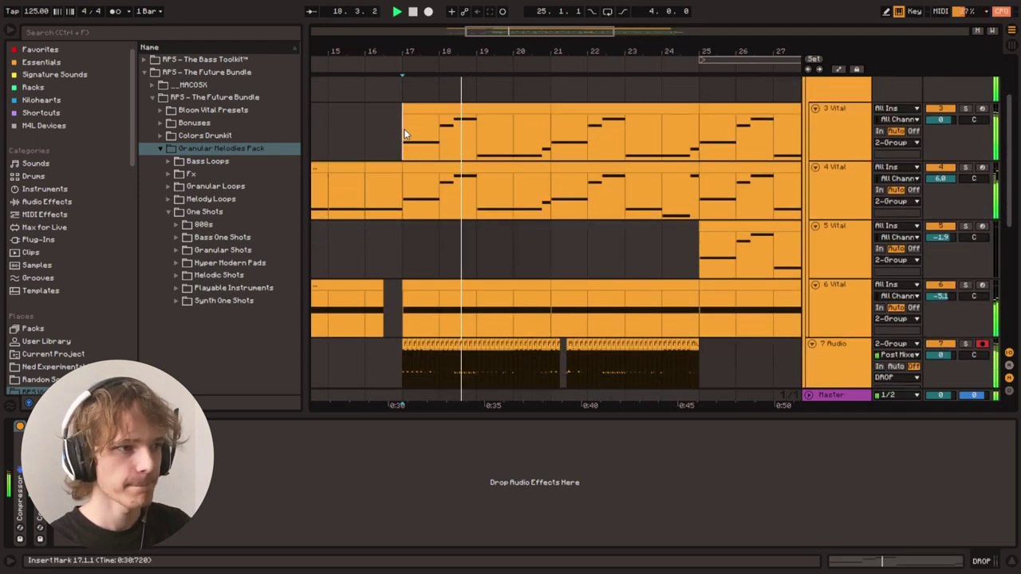
# Review the device chains of the 4 Vital and 7 Audio tracks while the drop plays, then stop playback.
pyautogui.click(408, 132)
pyautogui.moveTo(527, 34); pyautogui.dragTo(533, 64)
pyautogui.scroll(-2, 596, 178)
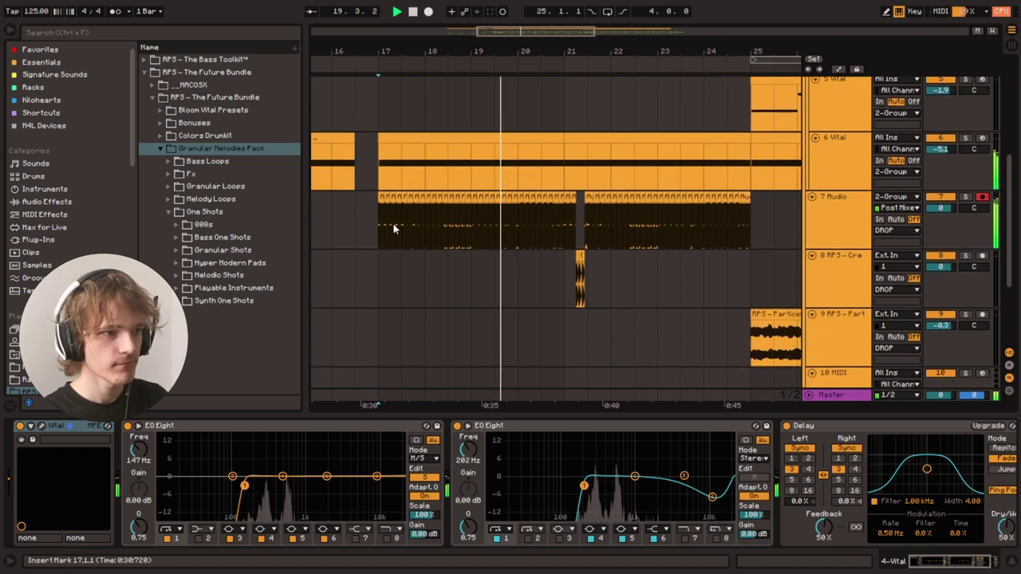
pyautogui.click(399, 228)
pyautogui.scroll(-3, 447, 222)
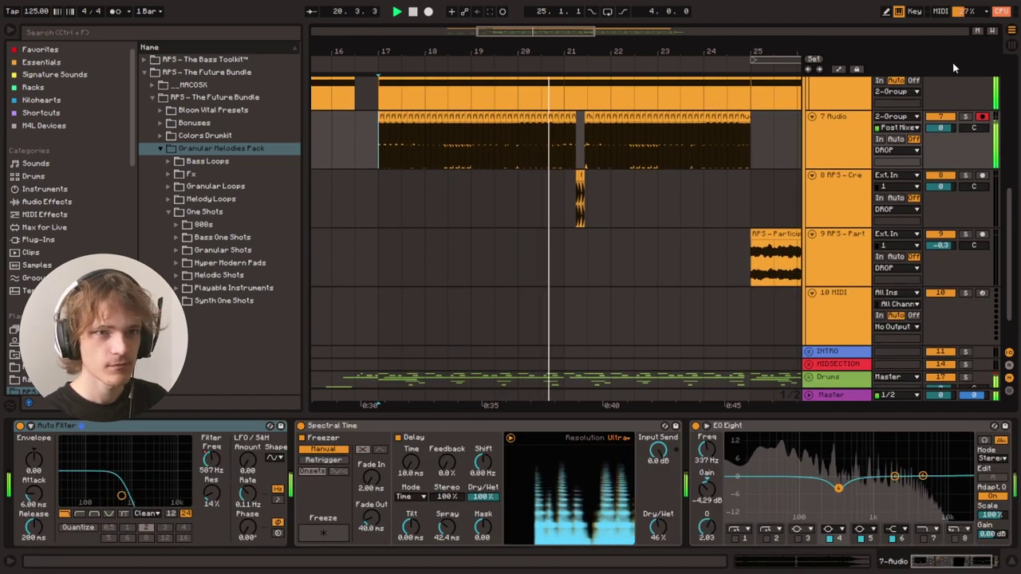
pyautogui.press('space')
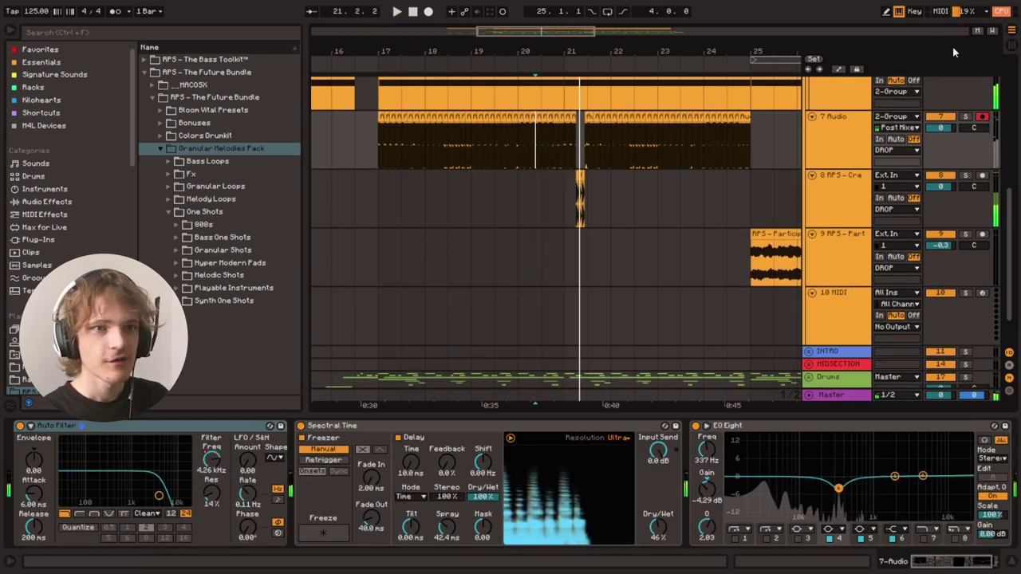
# Solo the 7 Audio track and play it from bar 17.
pyautogui.scroll(1, 754, 174)
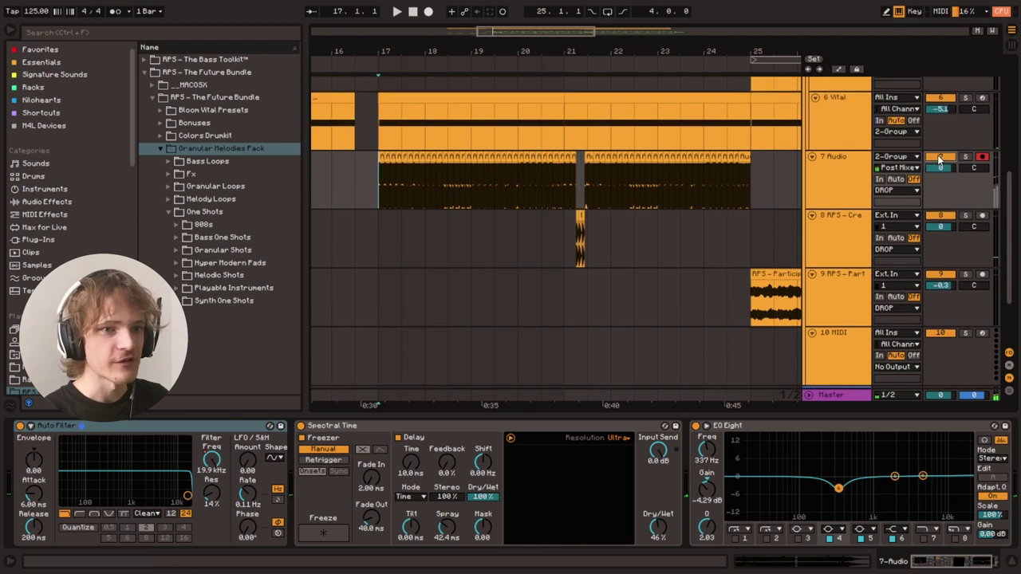
pyautogui.click(966, 158)
pyautogui.press('space')
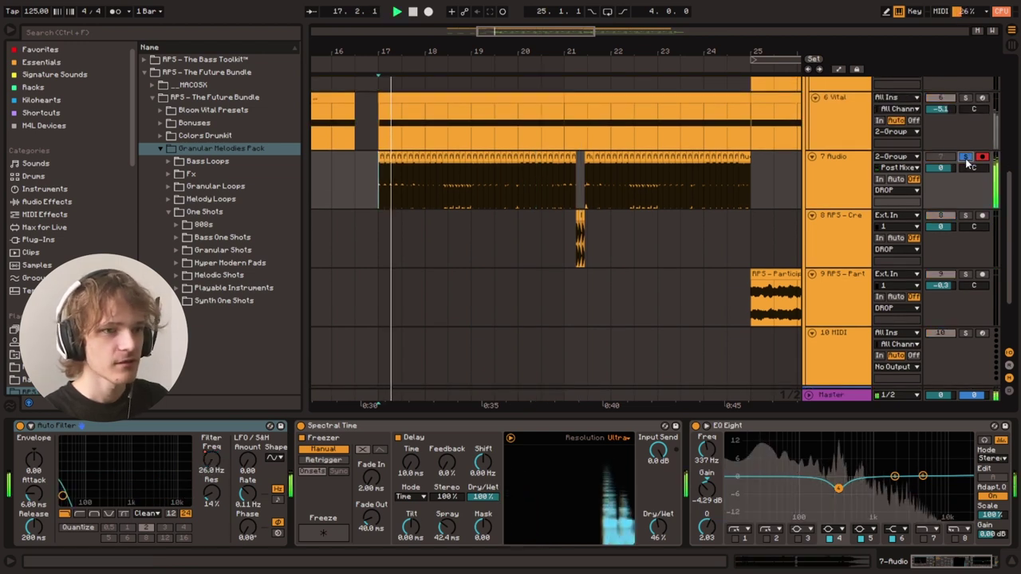
# Unsolo and deactivate the 7 Audio track, then play the drop without it.
pyautogui.scroll(-1, 852, 168)
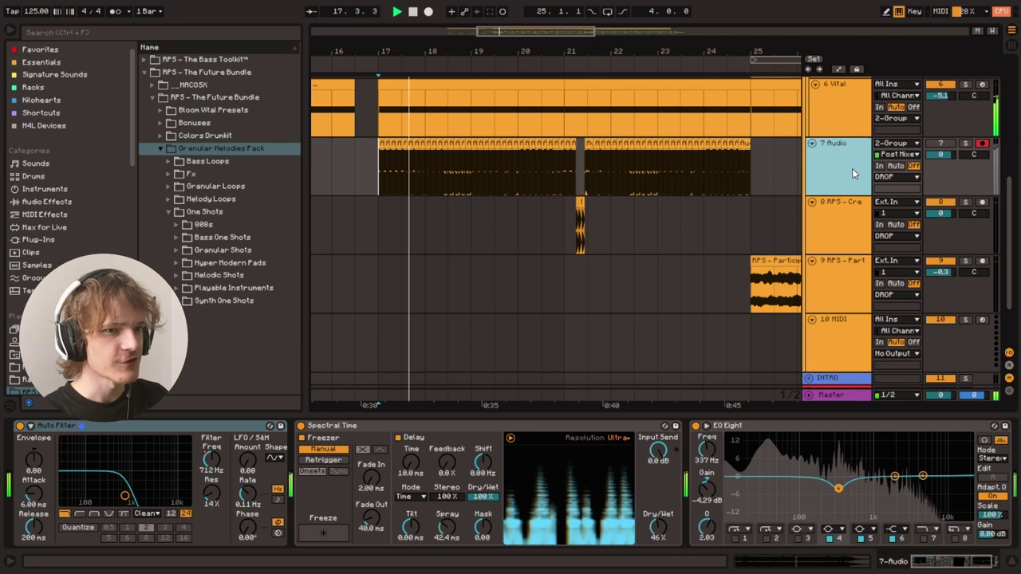
pyautogui.click(840, 165)
pyautogui.scroll(-1, 840, 165)
pyautogui.press('space')
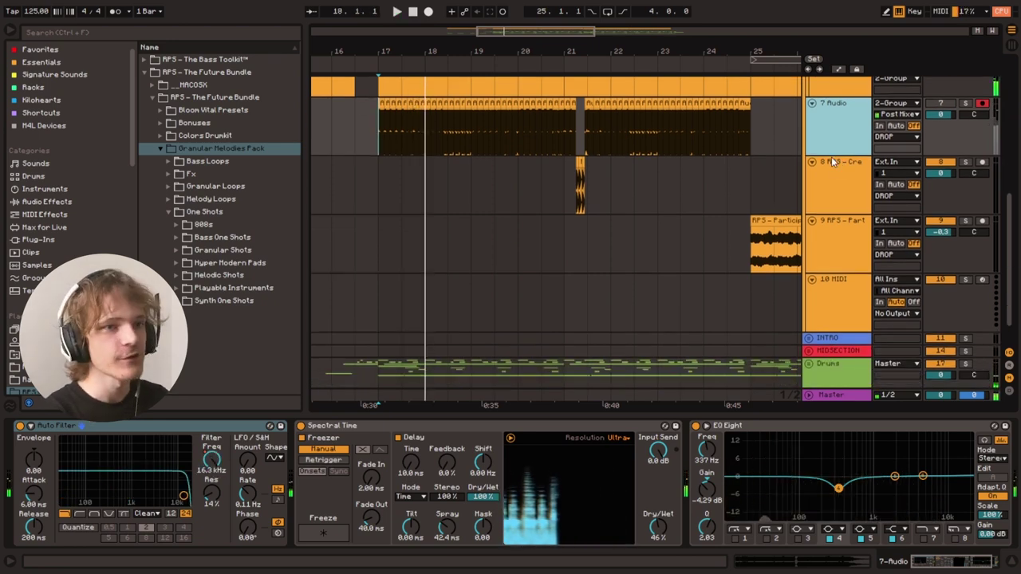
# Insert a new MIDI track below 7 Audio and load the Vital instrument from the favorites onto it.
pyautogui.scroll(1, 846, 155)
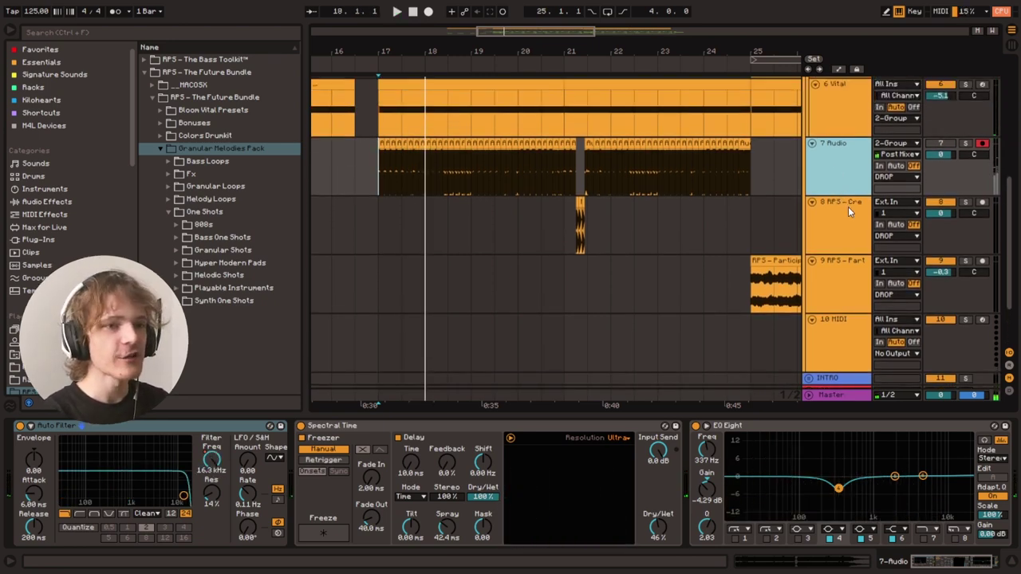
pyautogui.hotkey('ctrl', 'shift', 't')
pyautogui.click(47, 51)
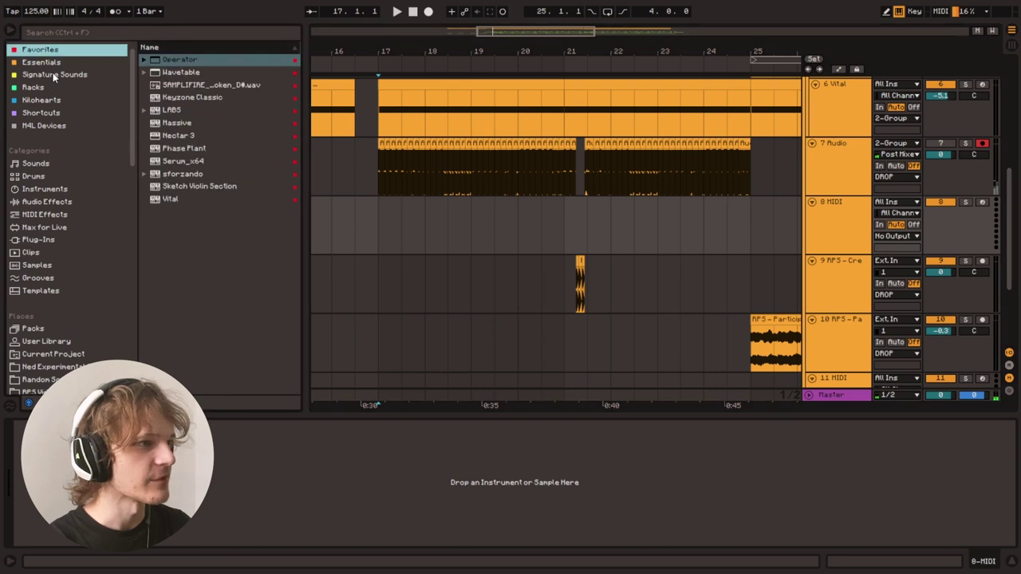
pyautogui.click(198, 200)
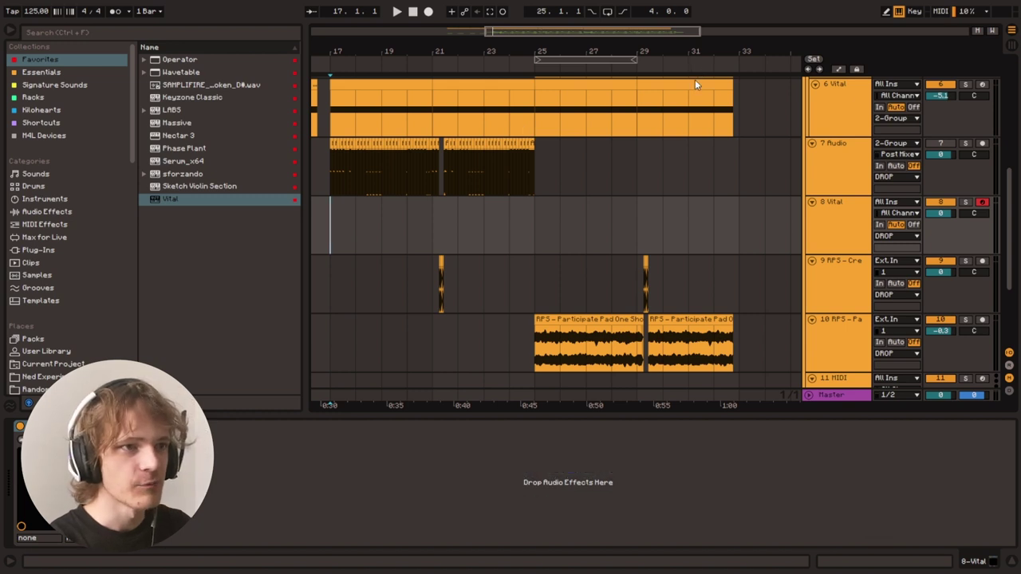
# Insert an empty four-bar MIDI clip at bar 41 on the 8 Vital track.
pyautogui.moveTo(657, 36); pyautogui.dragTo(606, 6)
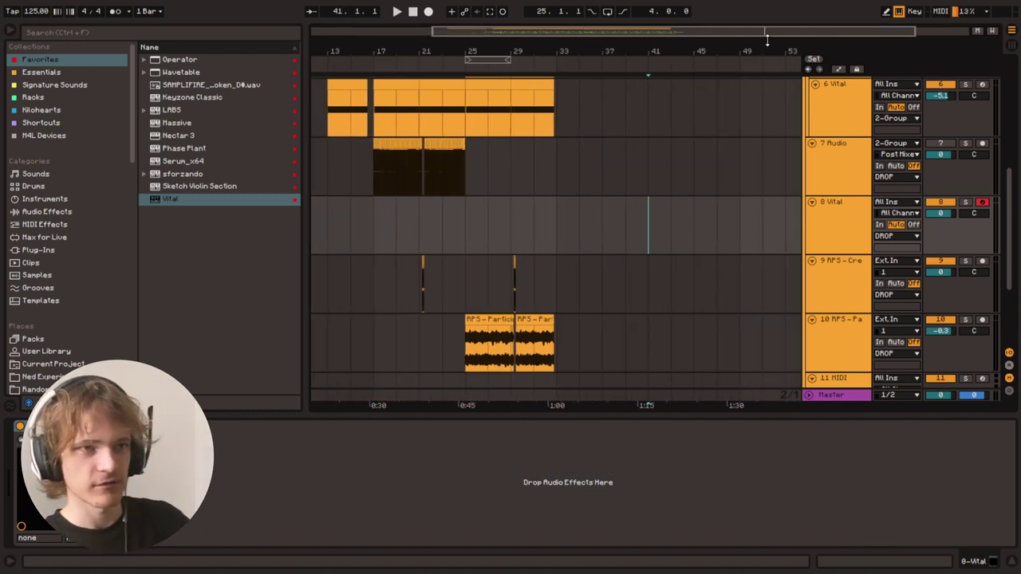
pyautogui.press('+')
pyautogui.moveTo(484, 220); pyautogui.dragTo(694, 220)
pyautogui.hotkey('ctrl', 'shift', 'm')
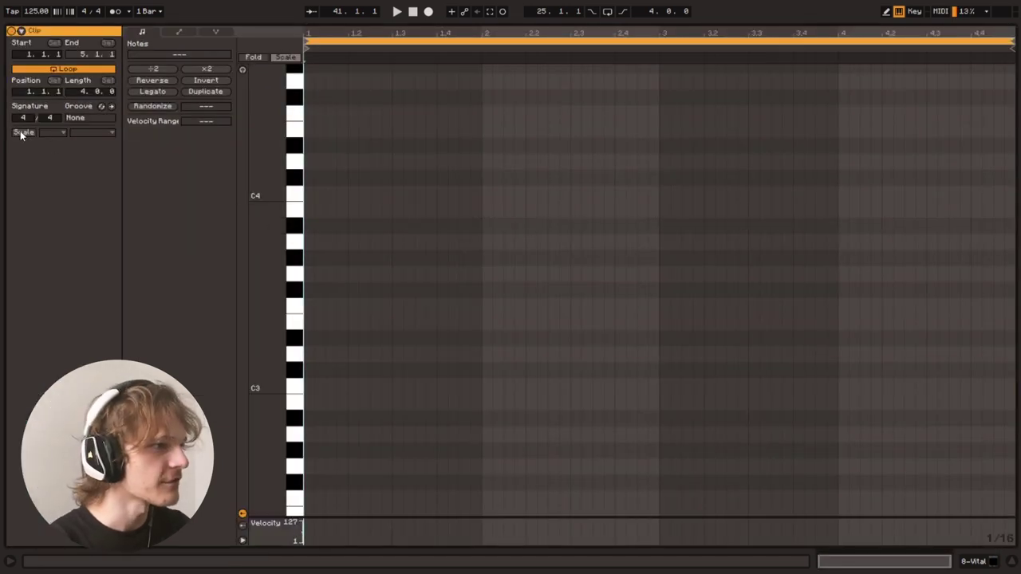
# Enable the clip's scale and set it to D Minor.
pyautogui.click(22, 133)
pyautogui.click(54, 154)
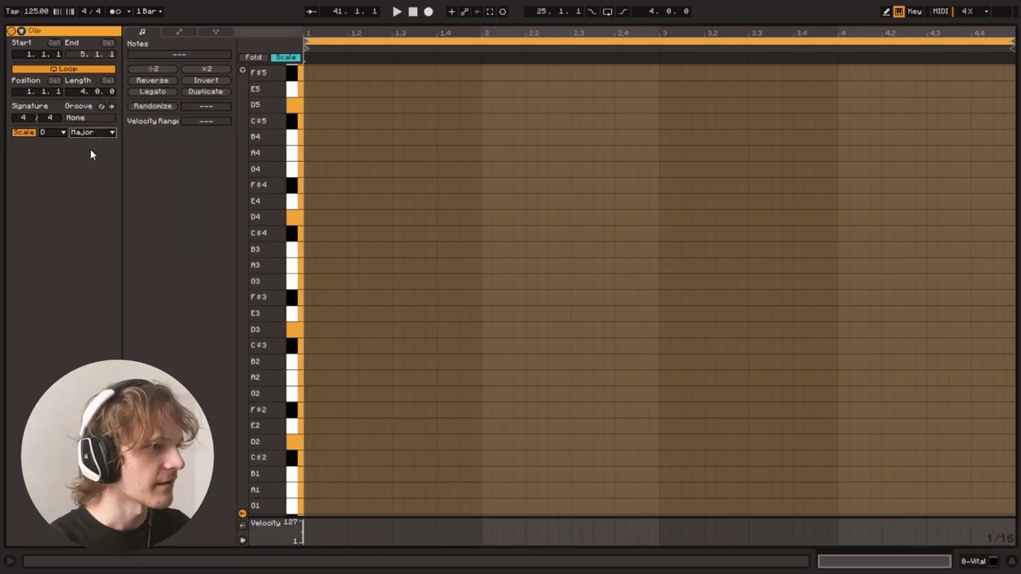
pyautogui.click(92, 154)
# Draw a freehand, rising and falling run of sixteenth notes between A2 and D5 across all four bars.
pyautogui.click(492, 263)
pyautogui.press('b')
pyautogui.scroll(1, 362, 313)
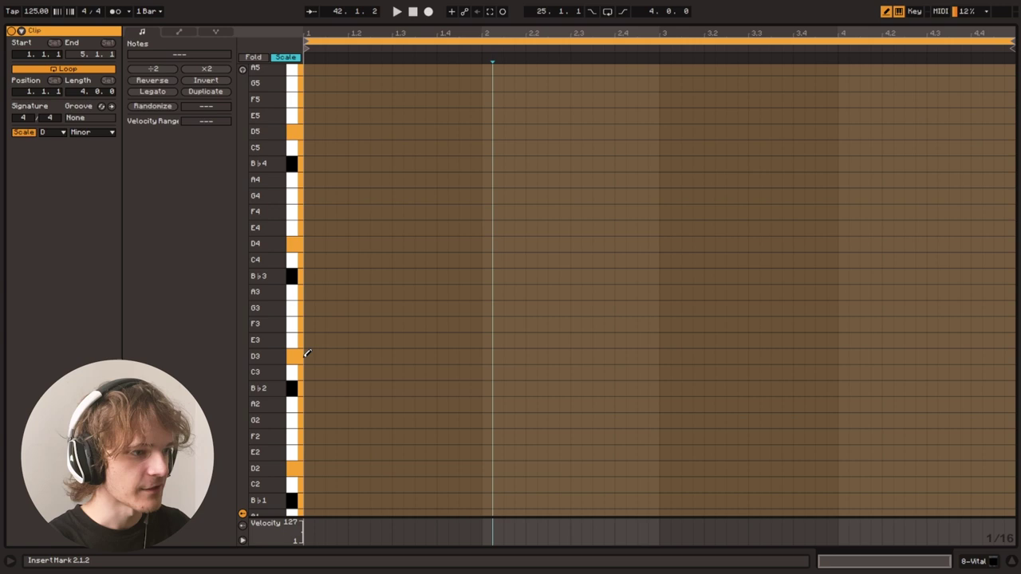
pyautogui.moveTo(313, 358)
pyautogui.mouseDown()
pyautogui.moveTo(375, 164)
pyautogui.moveTo(758, 135)
pyautogui.moveTo(988, 356)
pyautogui.moveTo(999, 212)
pyautogui.mouseUp()
pyautogui.press('b')
# Play the drawn melody from the start of the clip to listen to it.
pyautogui.click(574, 130)
pyautogui.press('space')
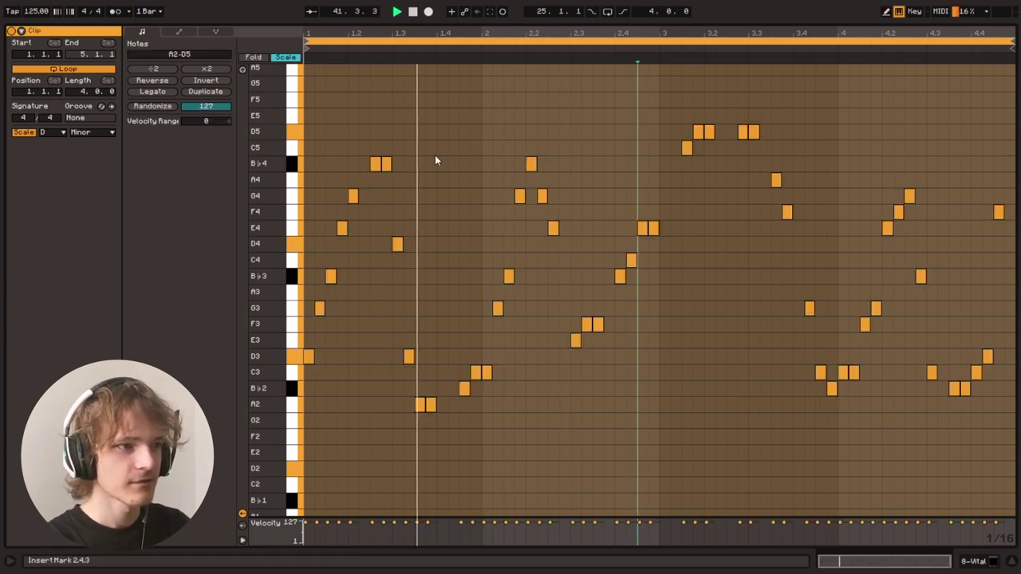
pyautogui.press('space')
pyautogui.scroll(1, 477, 253)
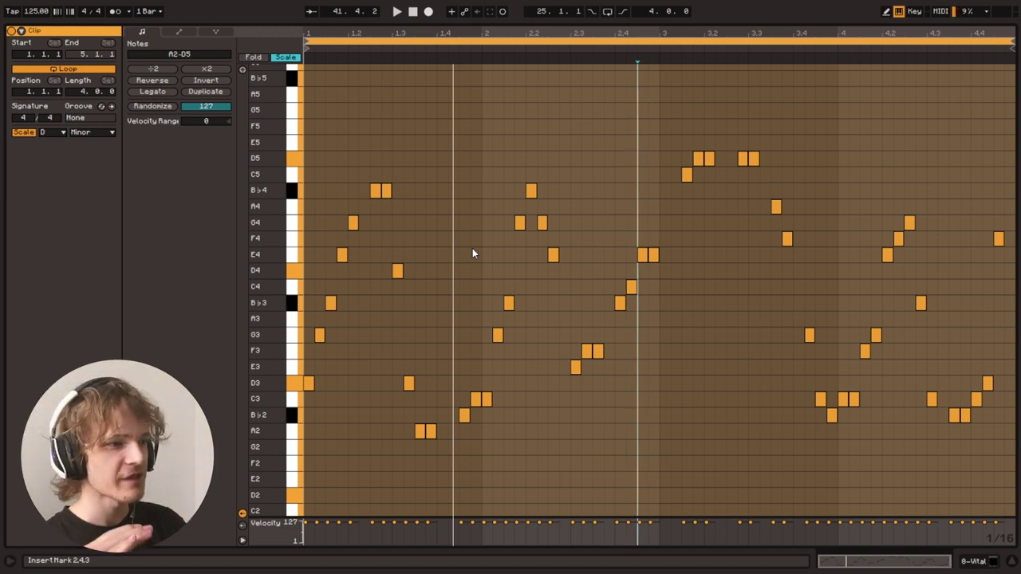
# Select all notes in the clip and compress them to half their duration.
pyautogui.click(327, 248)
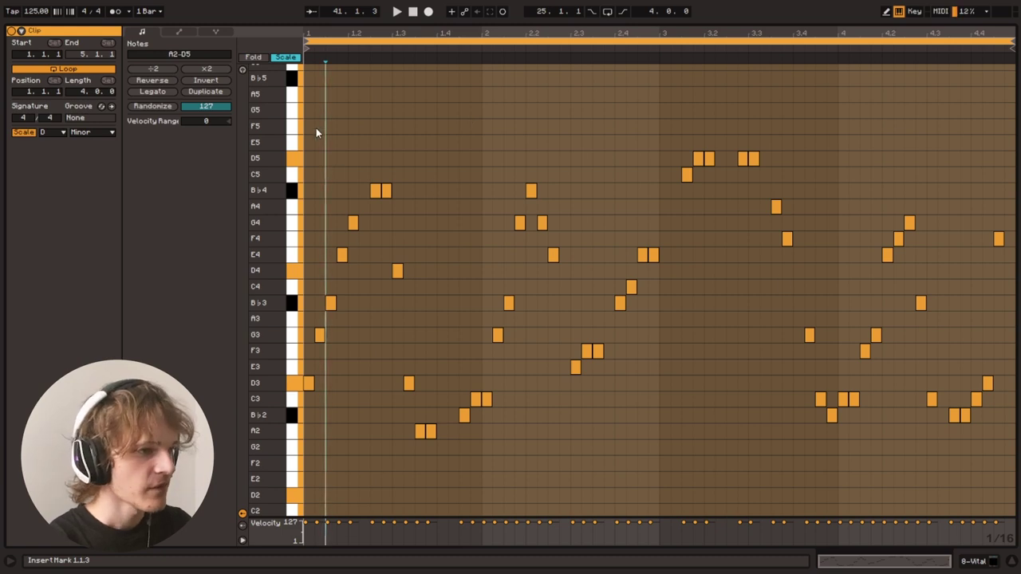
pyautogui.hotkey('ctrl', 'a')
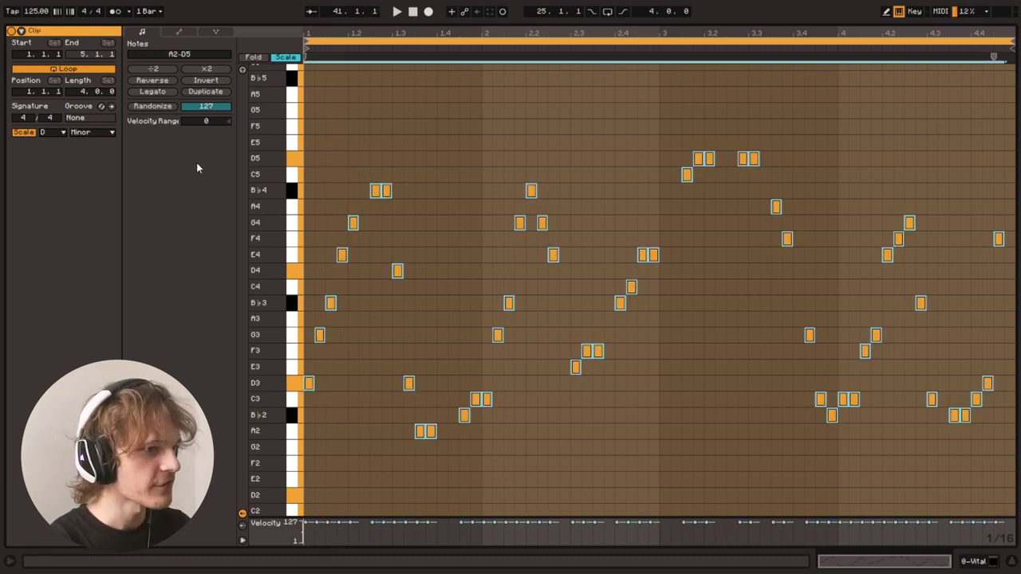
pyautogui.click(154, 70)
pyautogui.click(344, 241)
pyautogui.scroll(-1, 343, 241)
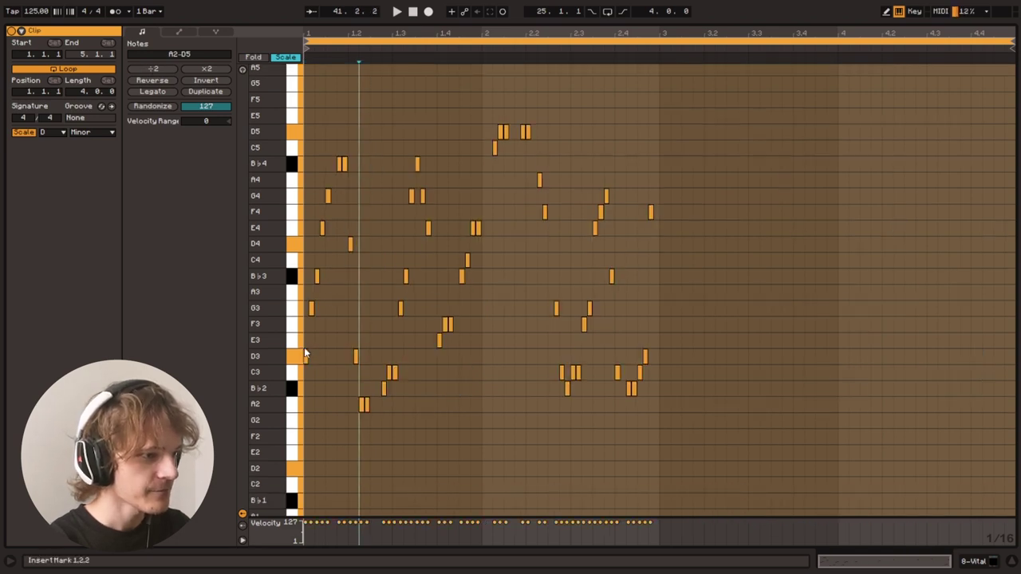
# Enable note preview and move all B♭3 notes down to A3.
pyautogui.scroll(1, 335, 333)
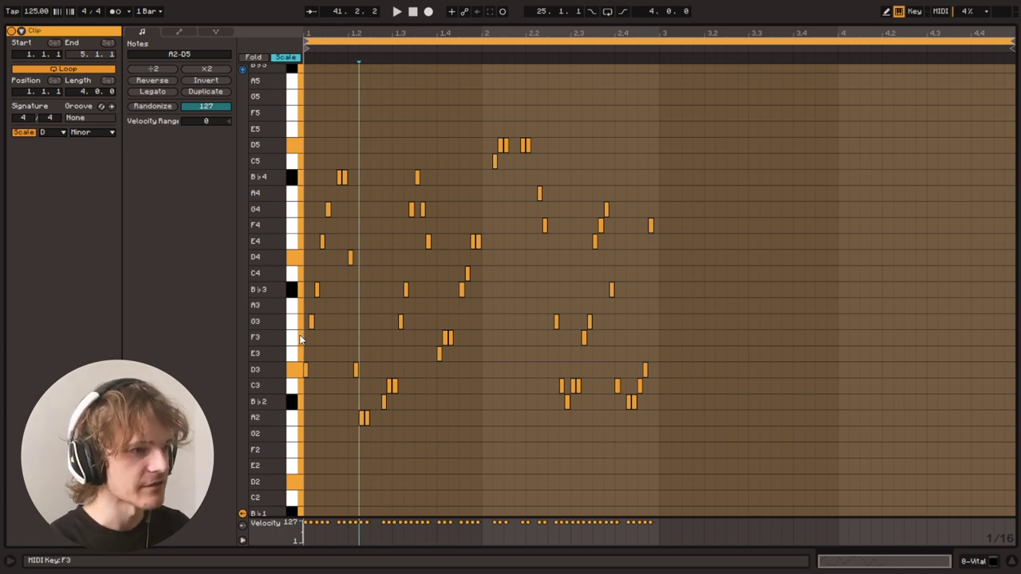
pyautogui.click(295, 291)
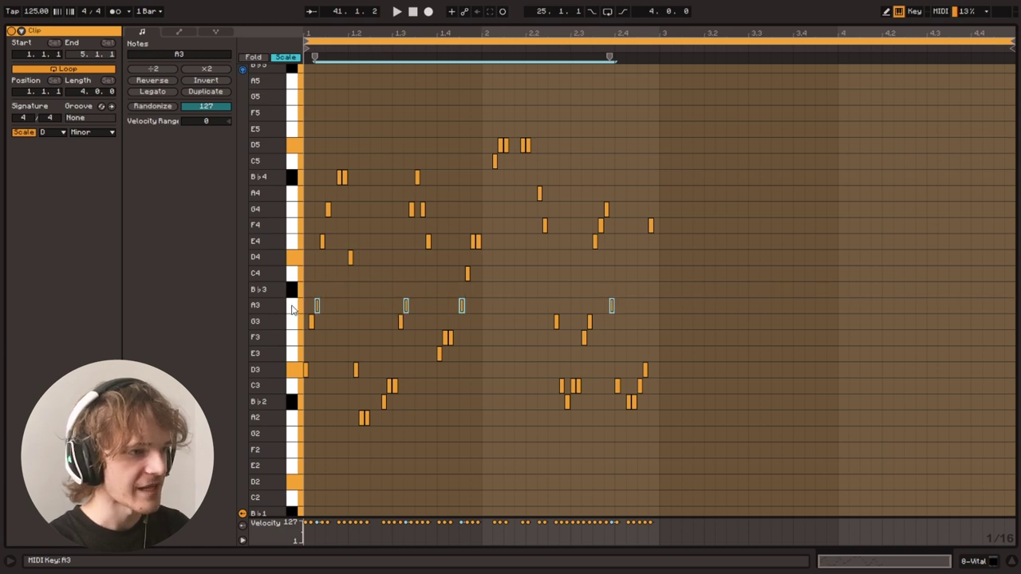
pyautogui.scroll(2, 292, 309)
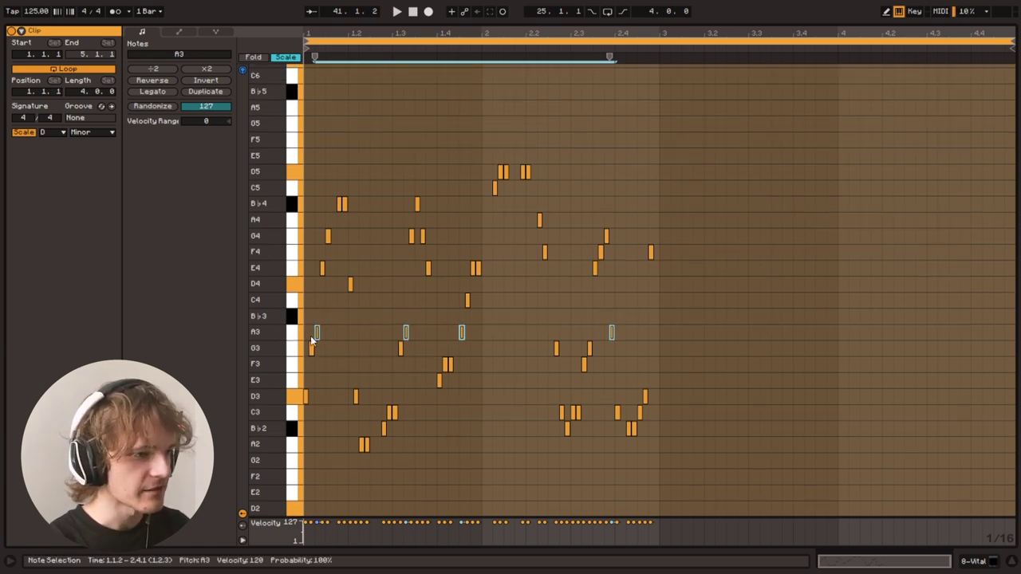
# Audition the low pitches and move all B♭2 notes up to A3.
pyautogui.click(293, 447)
pyautogui.click(295, 428)
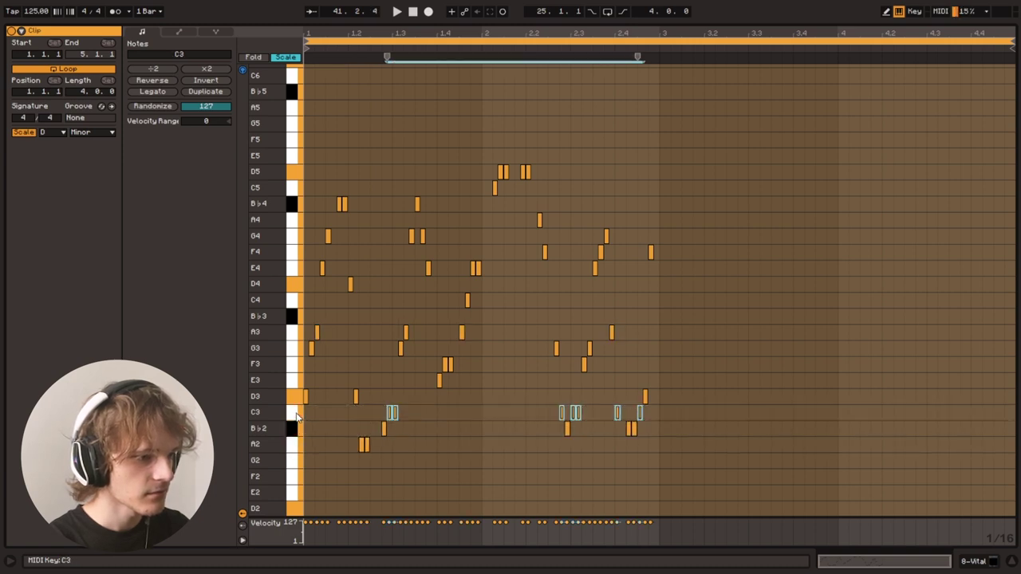
pyautogui.click(295, 429)
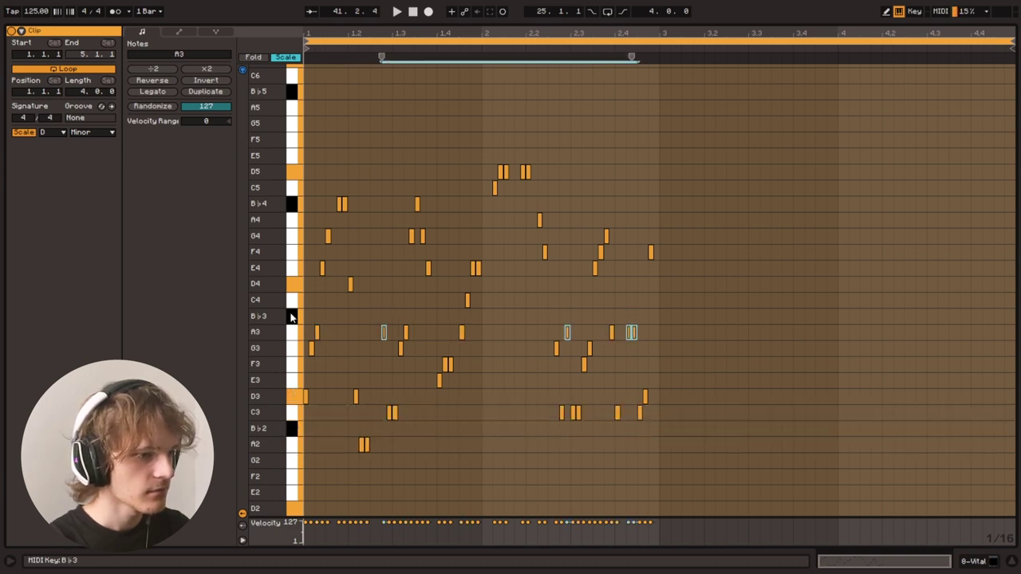
# Audition the pitches from D4 upward and move all B♭4 notes down to A4.
pyautogui.click(295, 285)
pyautogui.click(295, 269)
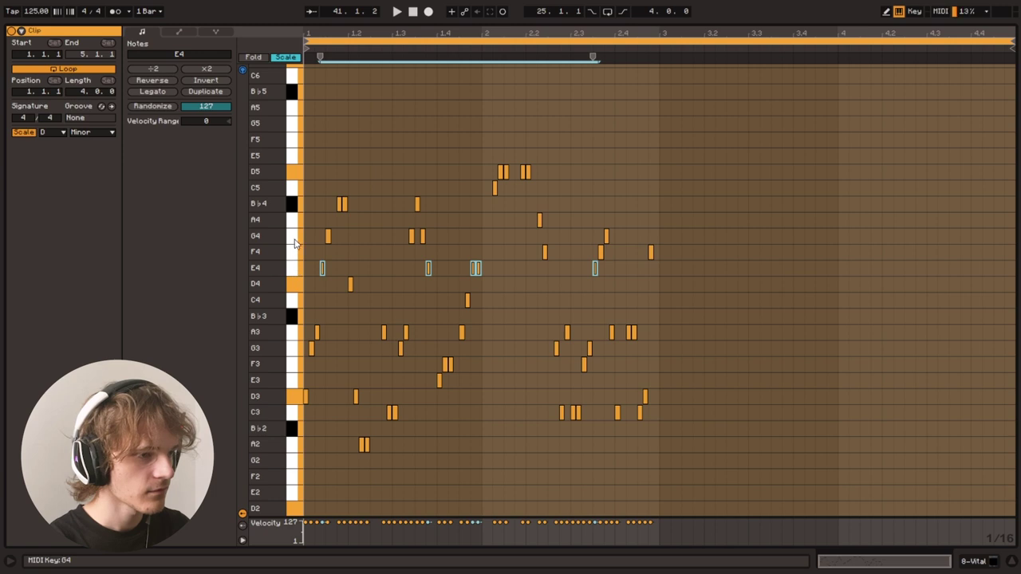
pyautogui.click(293, 252)
pyautogui.click(292, 227)
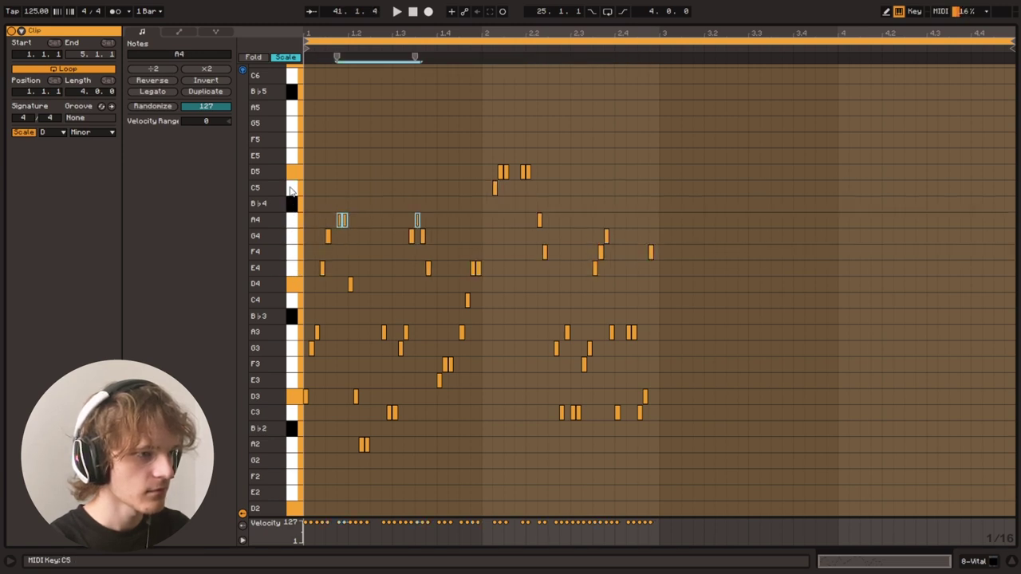
# Deselect the notes and play the edited melody clip to check it.
pyautogui.click(361, 133)
pyautogui.click(483, 114)
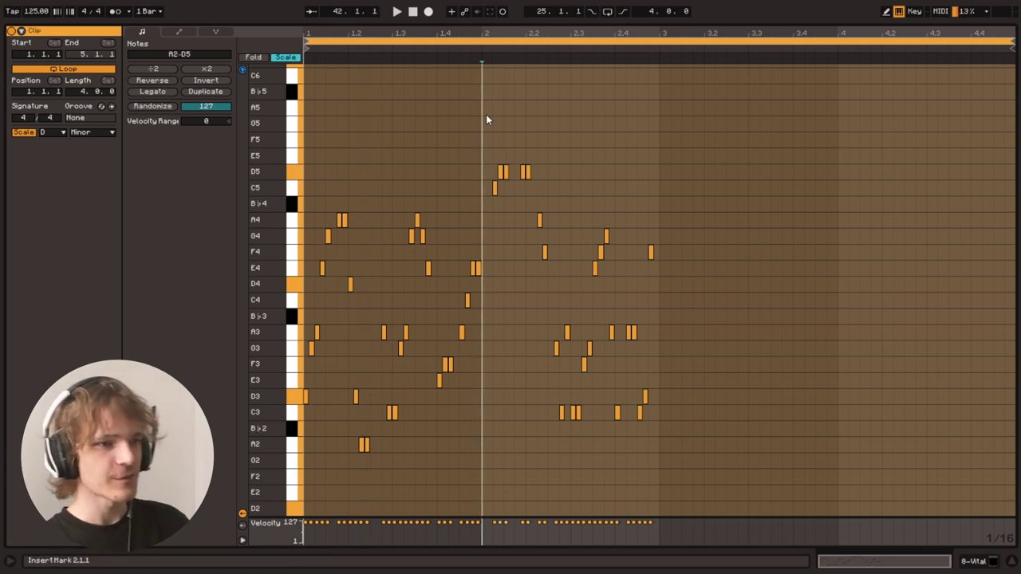
pyautogui.press('space')
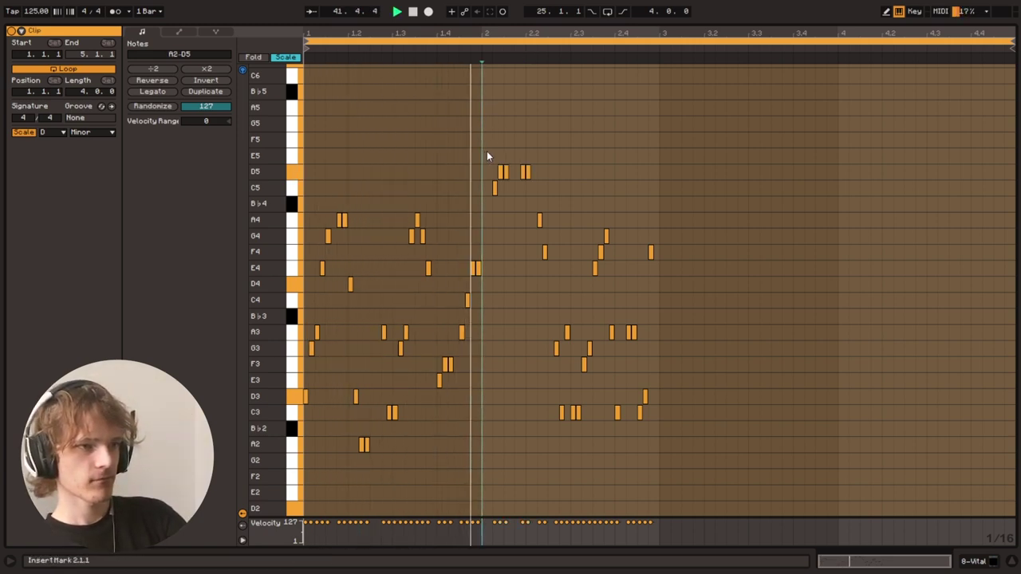
# Play through the melody in the piano roll and place the insert marker at 3.1.1.
pyautogui.click(533, 135)
pyautogui.click(666, 135)
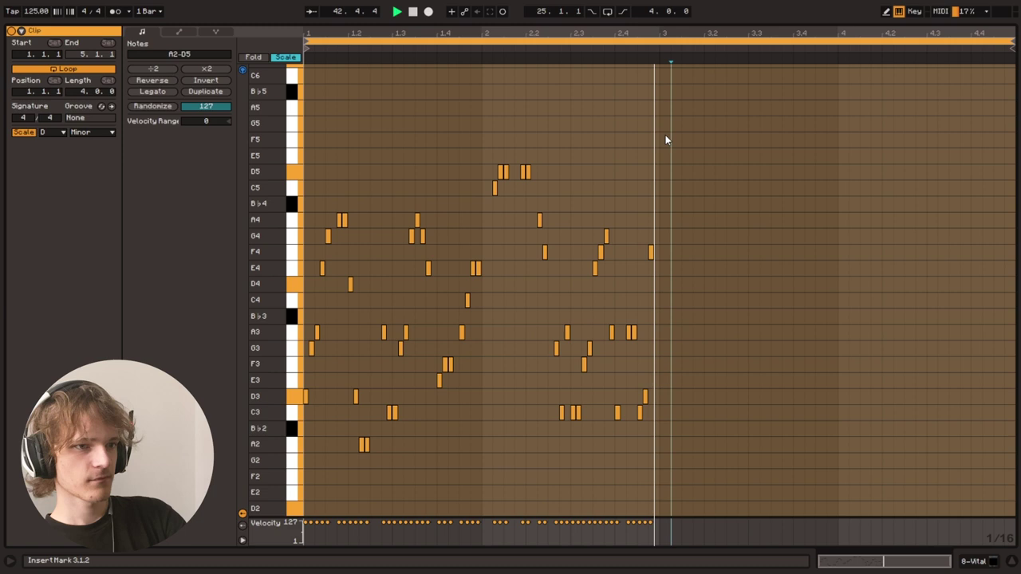
pyautogui.click(658, 138)
pyautogui.press('space')
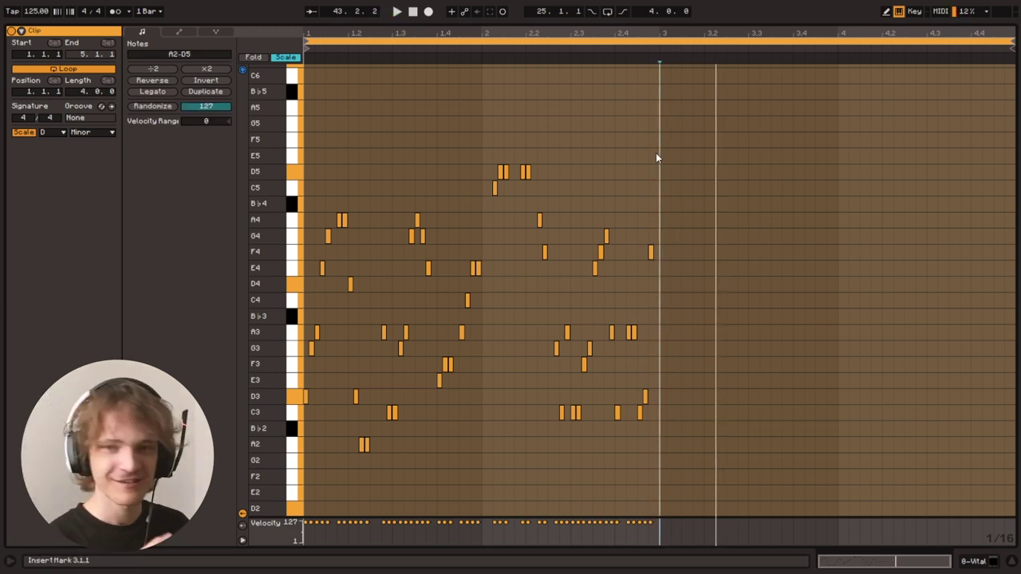
pyautogui.press('space')
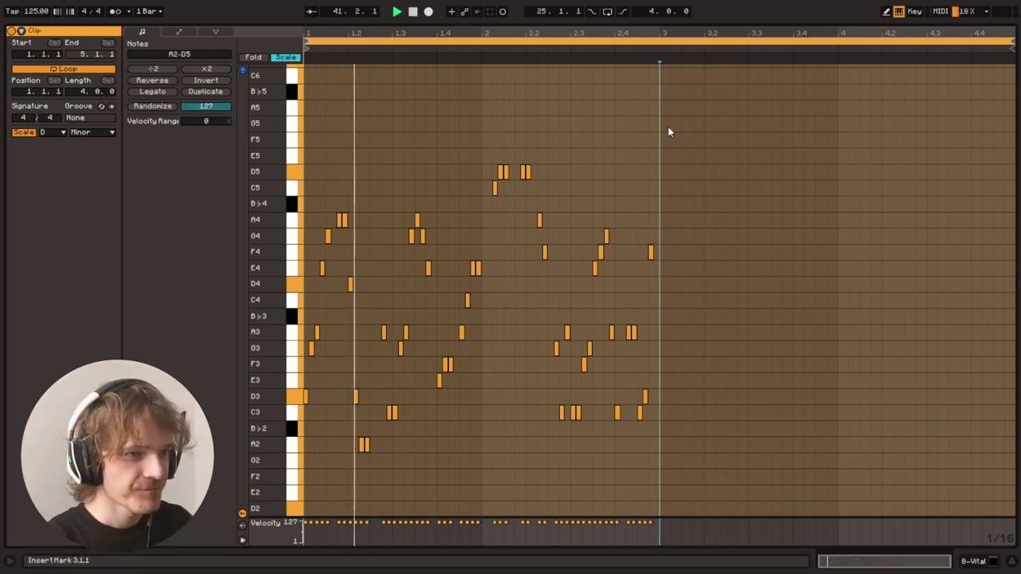
# Return to the arrangement and play the Vital melody clip from bar 41.
pyautogui.moveTo(759, 22); pyautogui.dragTo(829, 238)
pyautogui.doubleClick(853, 273)
pyautogui.press('space')
pyautogui.scroll(-1, 491, 260)
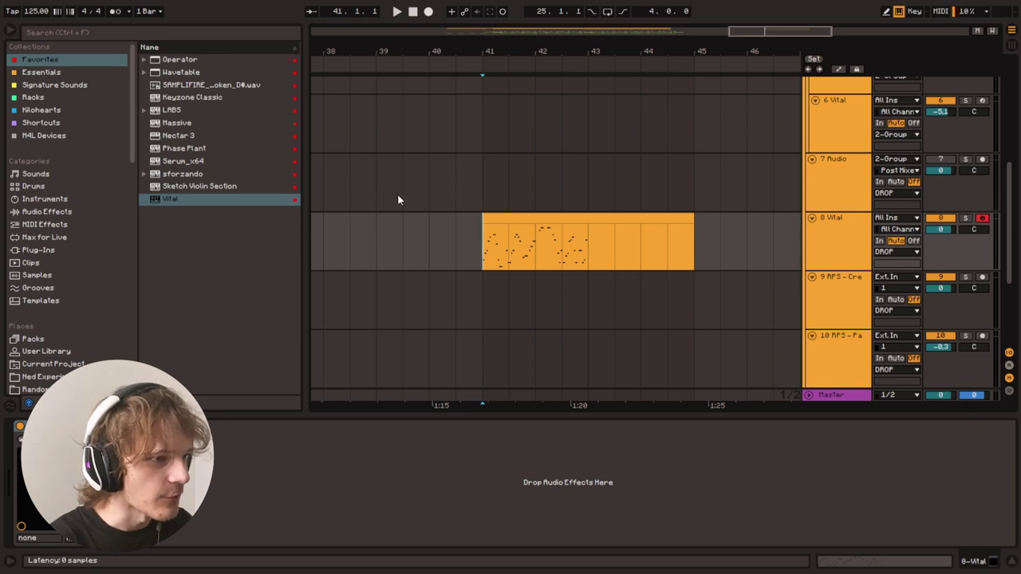
pyautogui.press('space')
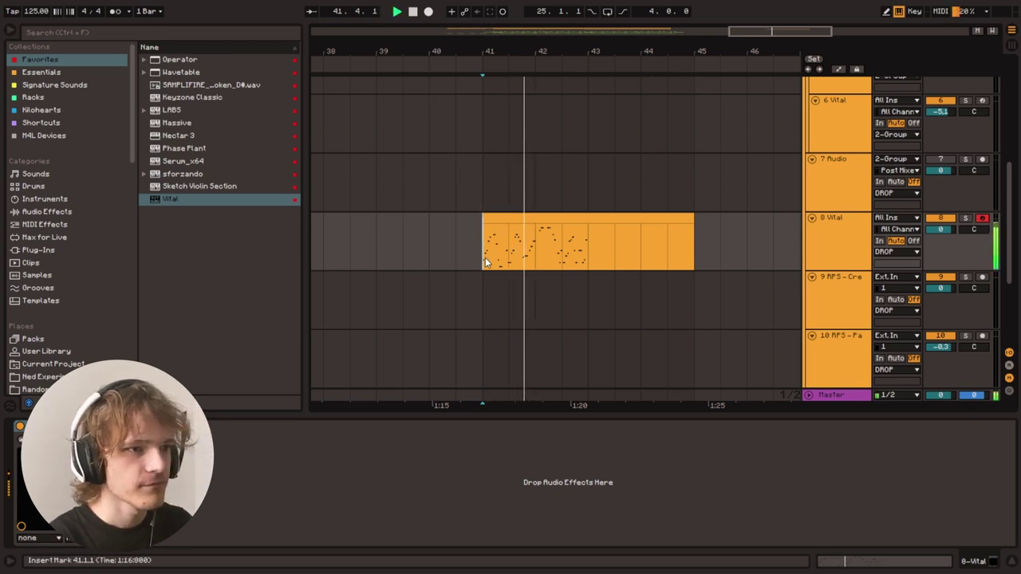
# Stop playback and add an audio track below the 8 Vital track with 8-Vital as its input.
pyautogui.scroll(-2, 825, 262)
pyautogui.click(834, 215)
pyautogui.press('space')
pyautogui.hotkey('ctrl', 't')
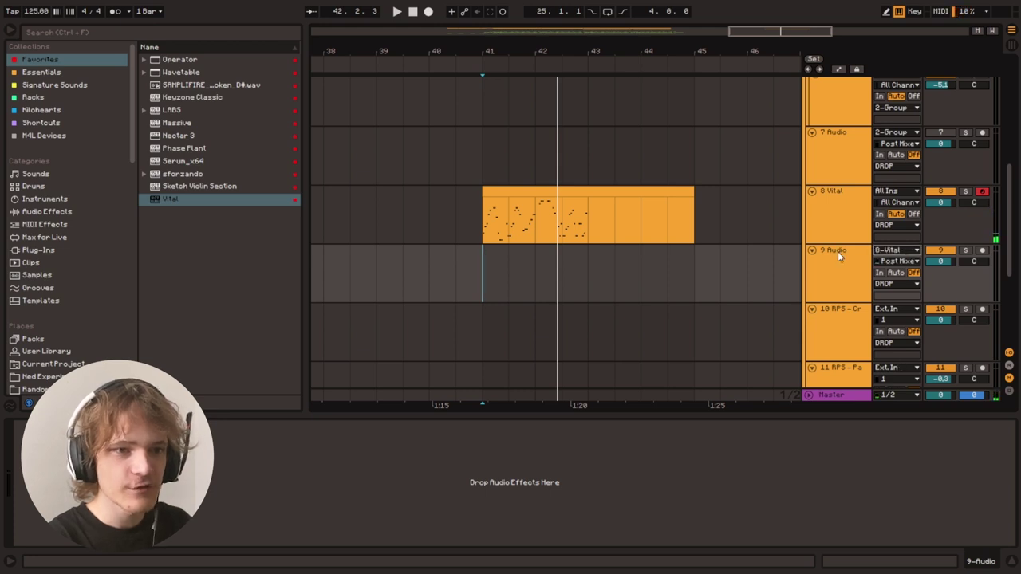
# Arm the new audio track and record three bars of the Vital melody onto it from bar 41.
pyautogui.click(830, 201)
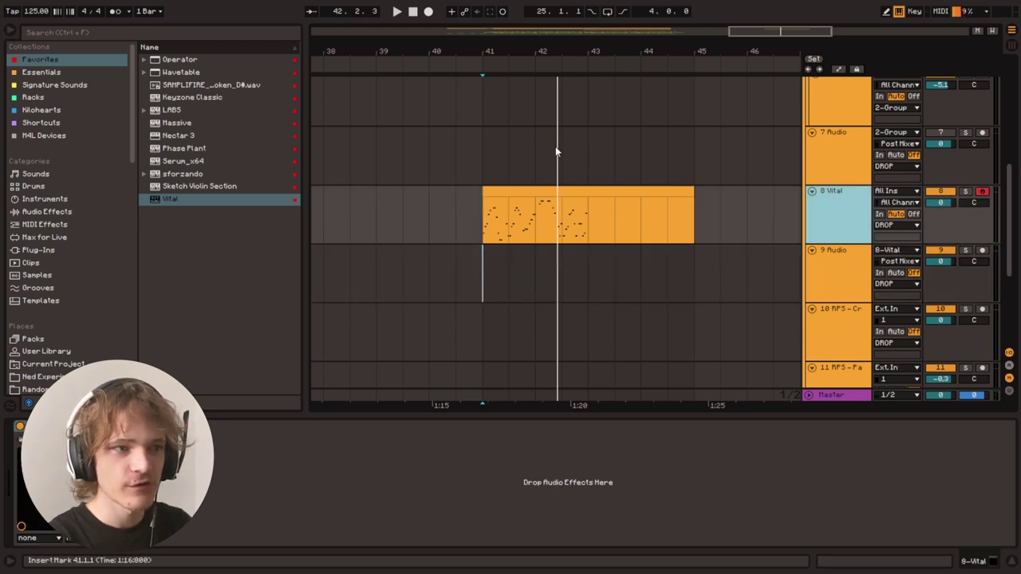
pyautogui.click(982, 250)
pyautogui.click(429, 11)
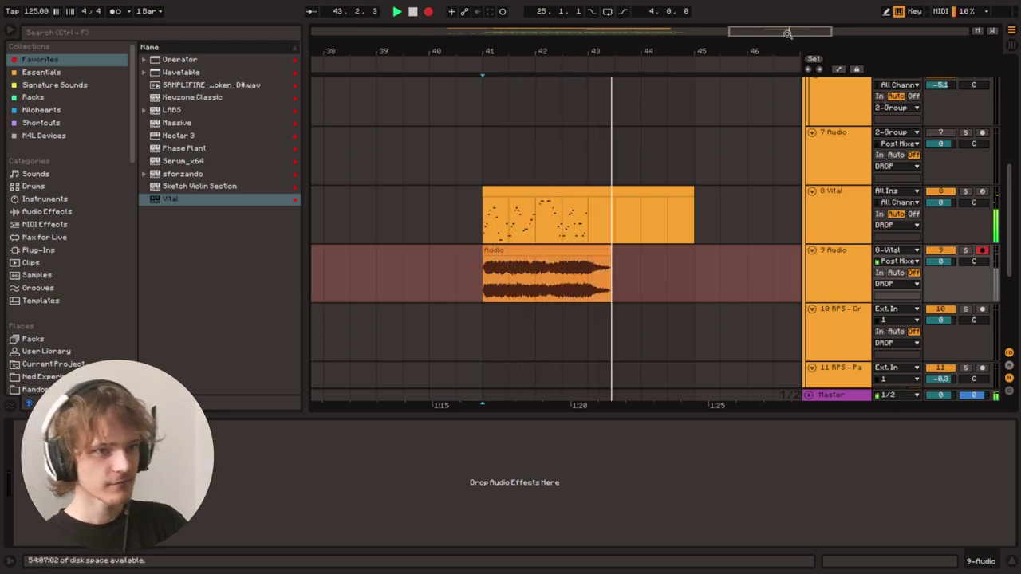
pyautogui.moveTo(781, 33); pyautogui.dragTo(780, 75)
pyautogui.press('space')
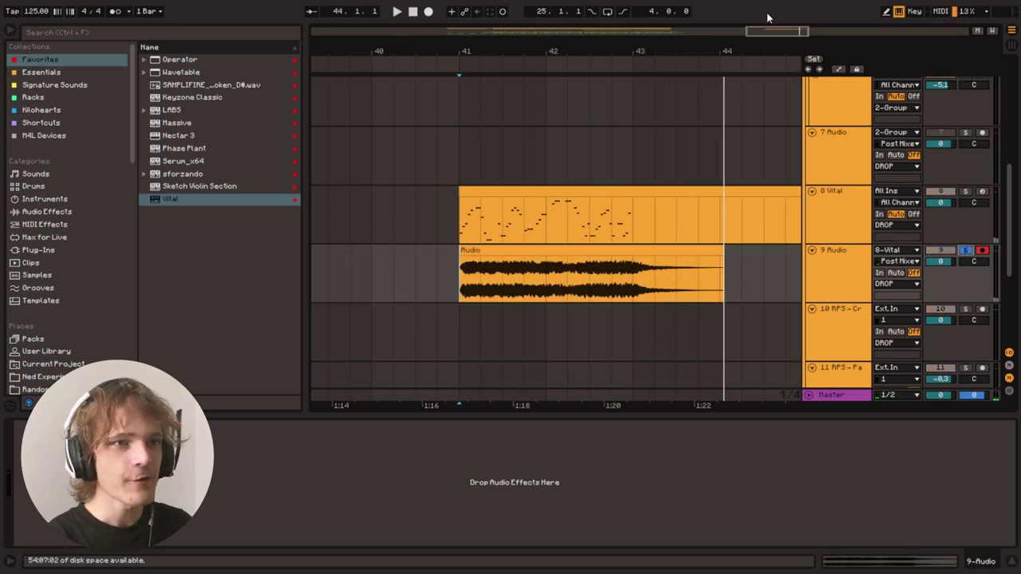
# Move the recorded audio clip from bar 41 to the start of the drop at bar 17 on the same track.
pyautogui.press('-')
pyautogui.press('-')
pyautogui.press('-')
pyautogui.click(685, 252)
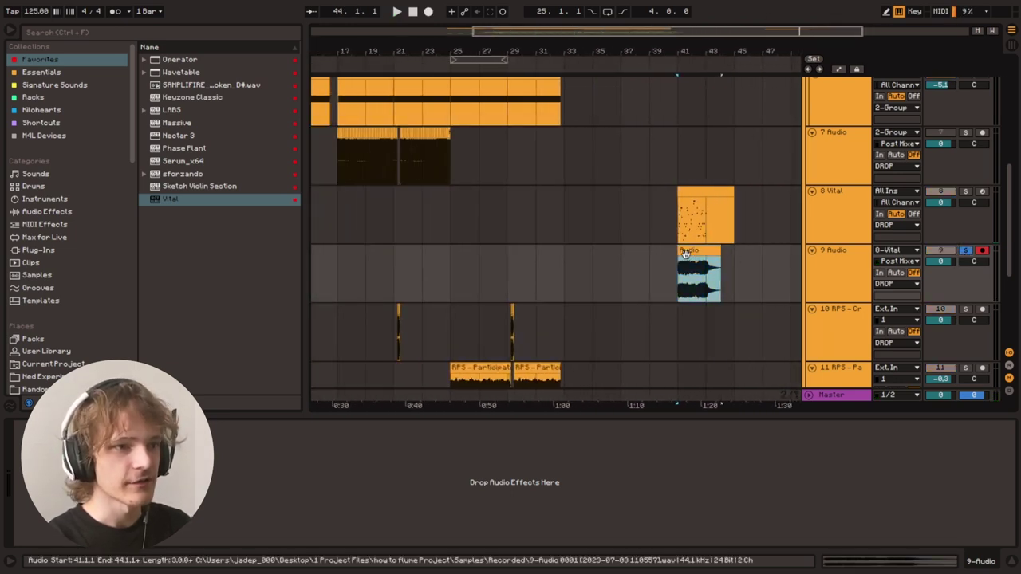
pyautogui.hotkey('ctrl', 'x')
pyautogui.moveTo(680, 33); pyautogui.dragTo(523, 30)
pyautogui.click(523, 281)
pyautogui.hotkey('ctrl', 'v')
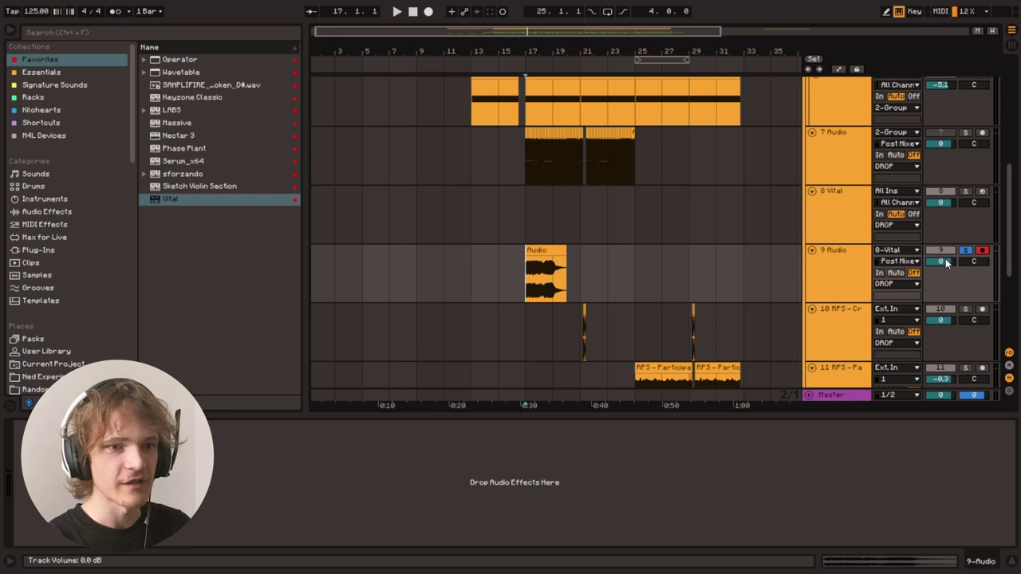
# Play the drop from bar 17 to hear the recorded melody together with the other tracks.
pyautogui.press('space')
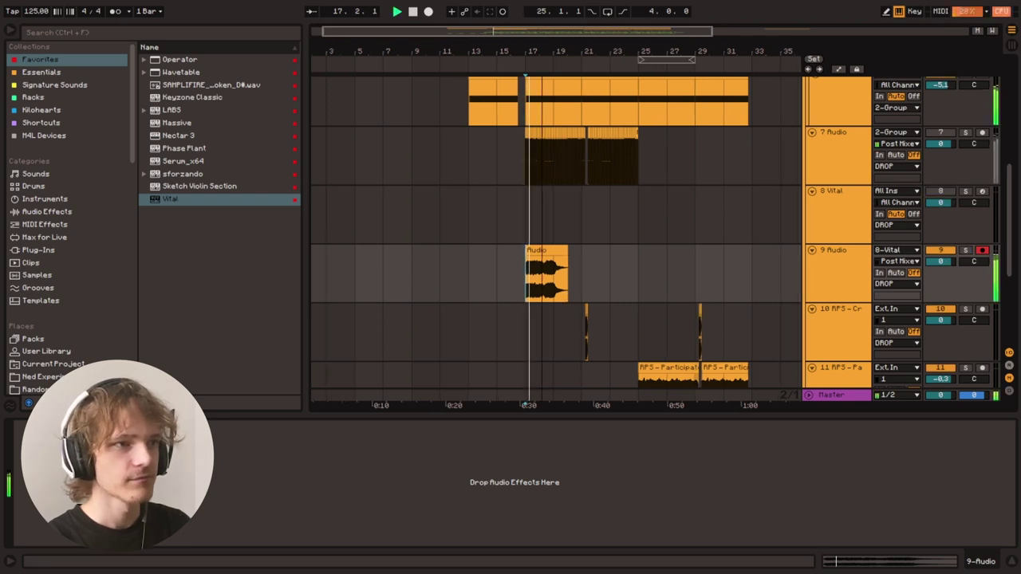
pyautogui.press('+')
pyautogui.press('+')
pyautogui.press('+')
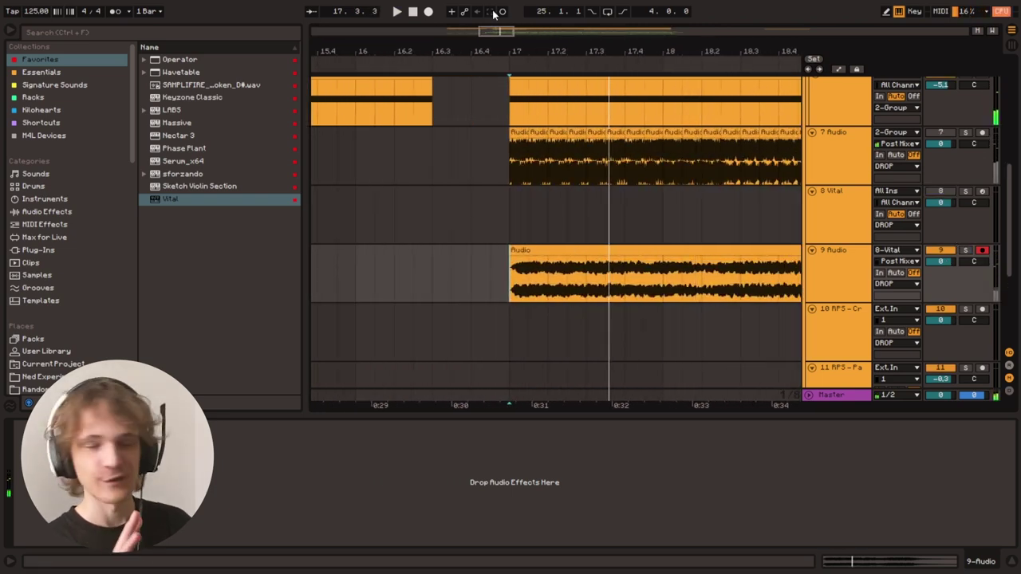
pyautogui.press('space')
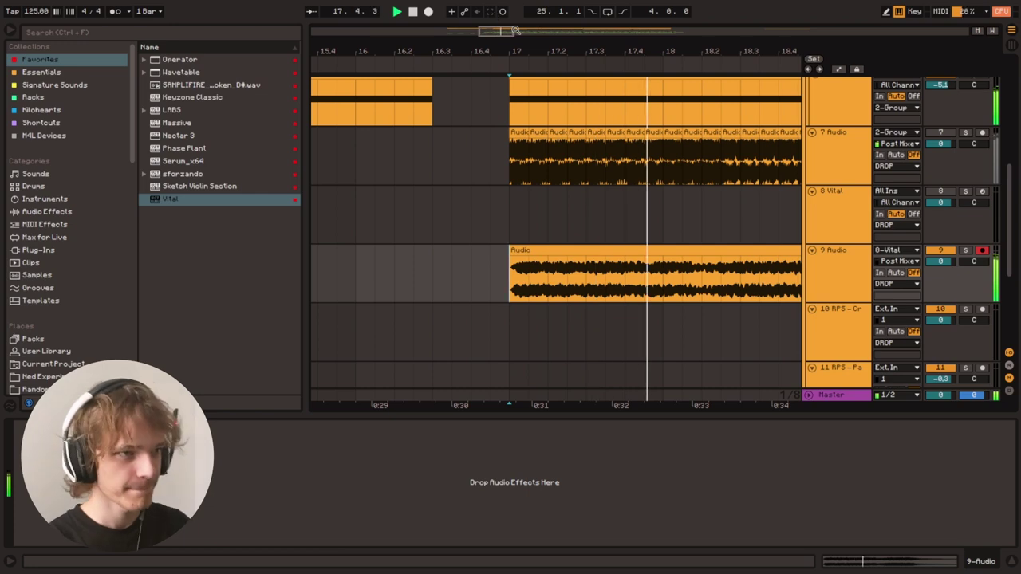
pyautogui.moveTo(516, 31); pyautogui.dragTo(498, 77)
pyautogui.press('space')
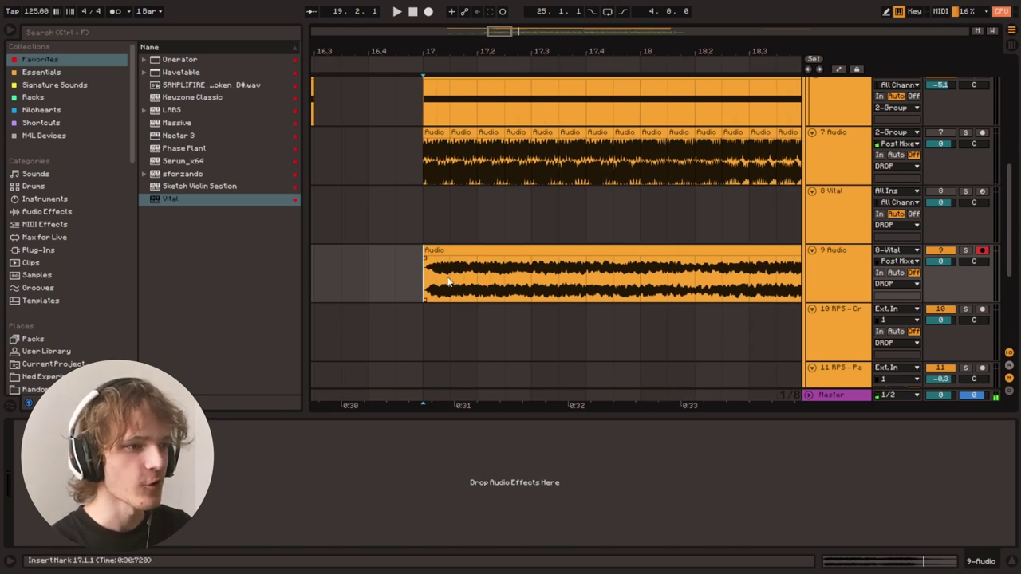
# Solo the recorded track, cut off the clip's first beat at 17.2.1 and slide the remainder back to bar 17.
pyautogui.click(818, 267)
pyautogui.scroll(-4, 510, 251)
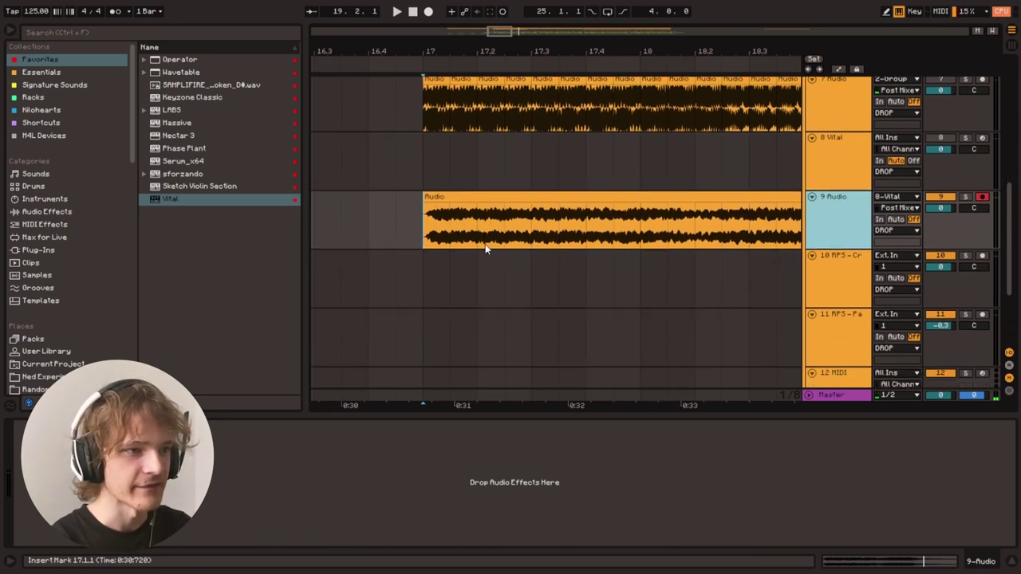
pyautogui.click(449, 239)
pyautogui.scroll(3, 432, 279)
pyautogui.scroll(2, 473, 368)
pyautogui.click(477, 318)
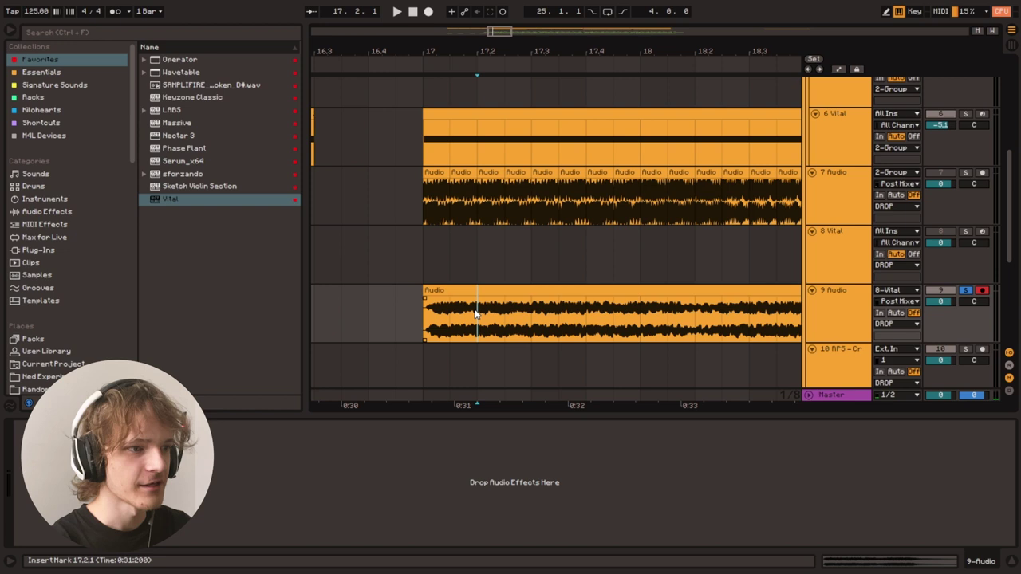
pyautogui.hotkey('ctrl', 'e')
pyautogui.click(461, 290)
pyautogui.press('Delete')
pyautogui.moveTo(506, 291); pyautogui.dragTo(455, 307)
pyautogui.click(435, 319)
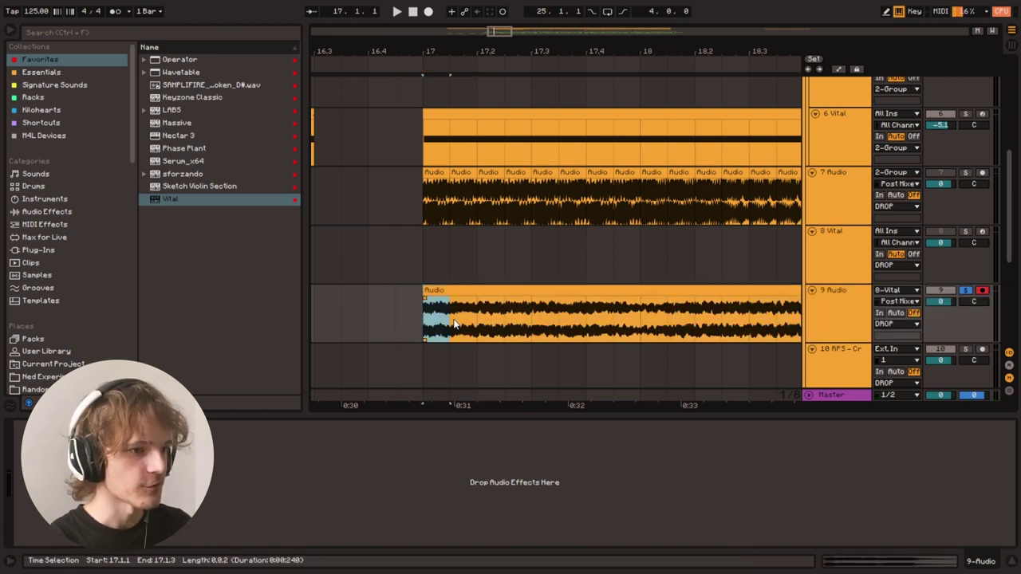
pyautogui.hotkey('ctrl', 'd')
pyautogui.hotkey('ctrl', 'd')
pyautogui.hotkey('ctrl', 'd')
pyautogui.hotkey('ctrl', 'd')
pyautogui.hotkey('ctrl', 'z')
pyautogui.hotkey('ctrl', 'z')
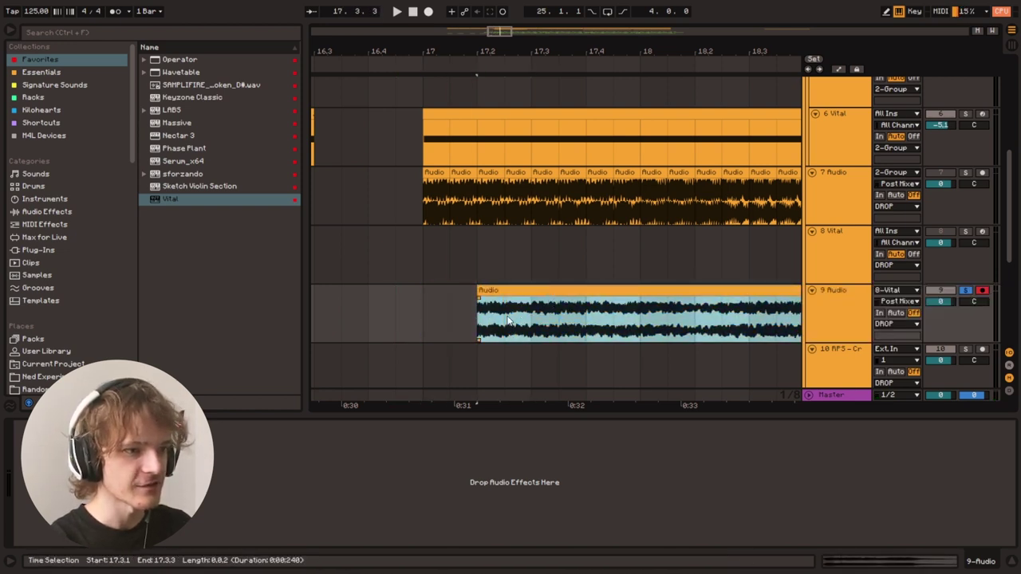
pyautogui.hotkey('ctrl', 'z')
# Duplicate the eighth-note slice of the recording until repeated slices fill the whole of bar 17.
pyautogui.click(427, 327)
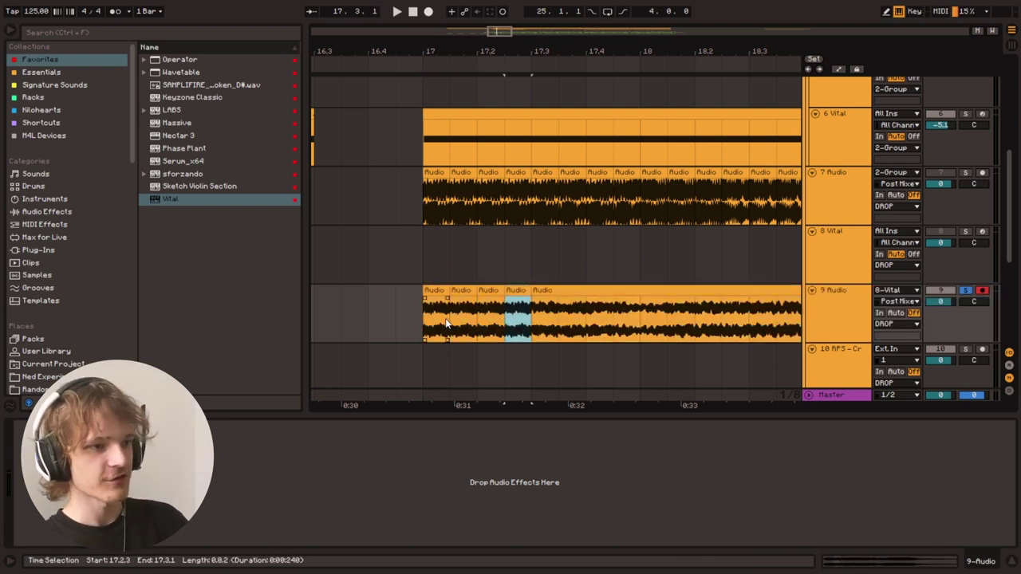
pyautogui.hotkey('ctrl', 'd')
pyautogui.hotkey('ctrl', 'd')
pyautogui.hotkey('ctrl', 'd')
pyautogui.hotkey('ctrl', 'd')
pyautogui.click(413, 309)
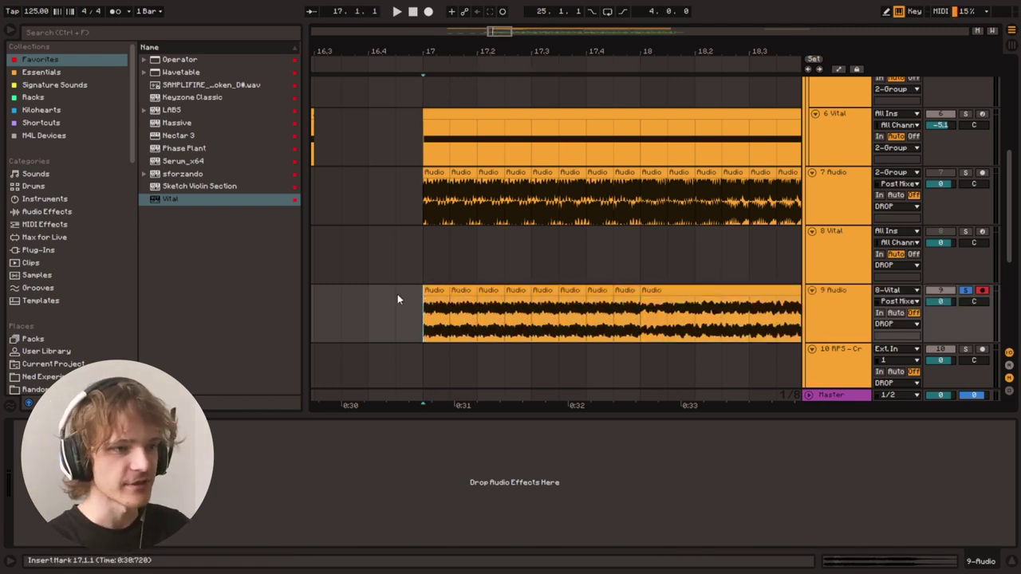
# Unsolo the recorded track and play the repeated slices with the rest of the drop.
pyautogui.scroll(-2, 403, 287)
pyautogui.click(435, 266)
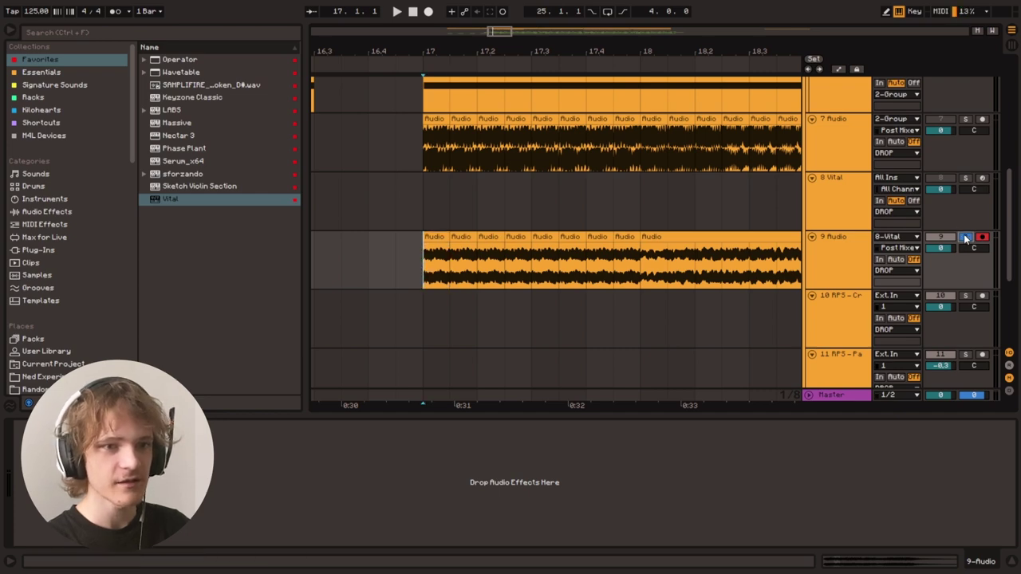
pyautogui.scroll(-1, 415, 240)
pyautogui.press('space')
# Select the slices from 17.1.1 to 18.1.1 and duplicate that bar three times along the drop.
pyautogui.keyDown('shift'); pyautogui.click(643, 228); pyautogui.keyUp('shift')
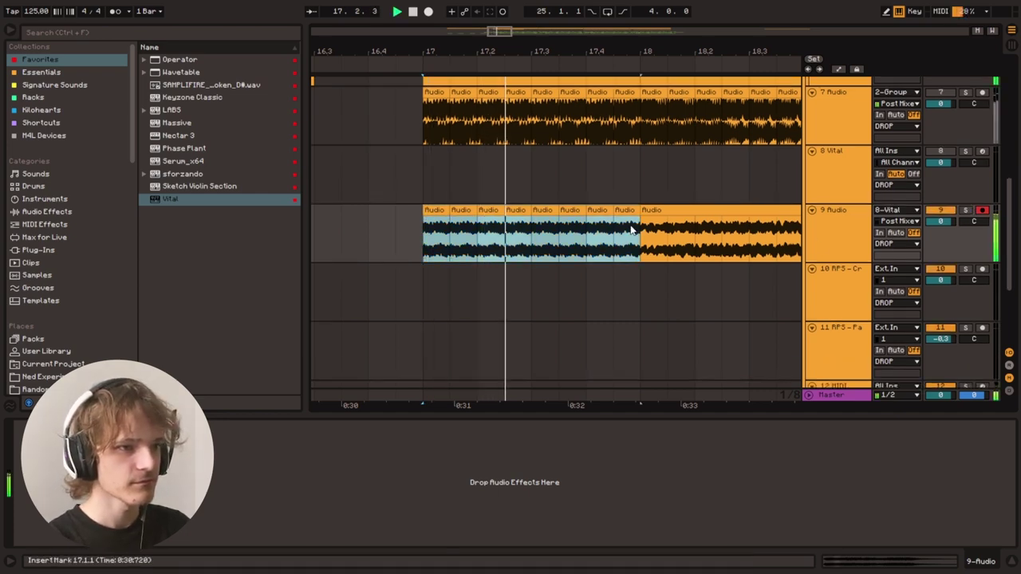
pyautogui.hotkey('ctrl', 'd')
pyautogui.moveTo(501, 34)
pyautogui.mouseDown()
pyautogui.moveTo(502, 24)
pyautogui.moveTo(517, 26)
pyautogui.moveTo(500, 40)
pyautogui.mouseUp()
pyautogui.hotkey('ctrl', 'd')
pyautogui.hotkey('ctrl', 'd')
pyautogui.press('space')
pyautogui.click(410, 226)
# Examine where the chord notes change on the 3 Vital and 4 Vital tracks between bars 17 and 19.
pyautogui.scroll(5, 510, 231)
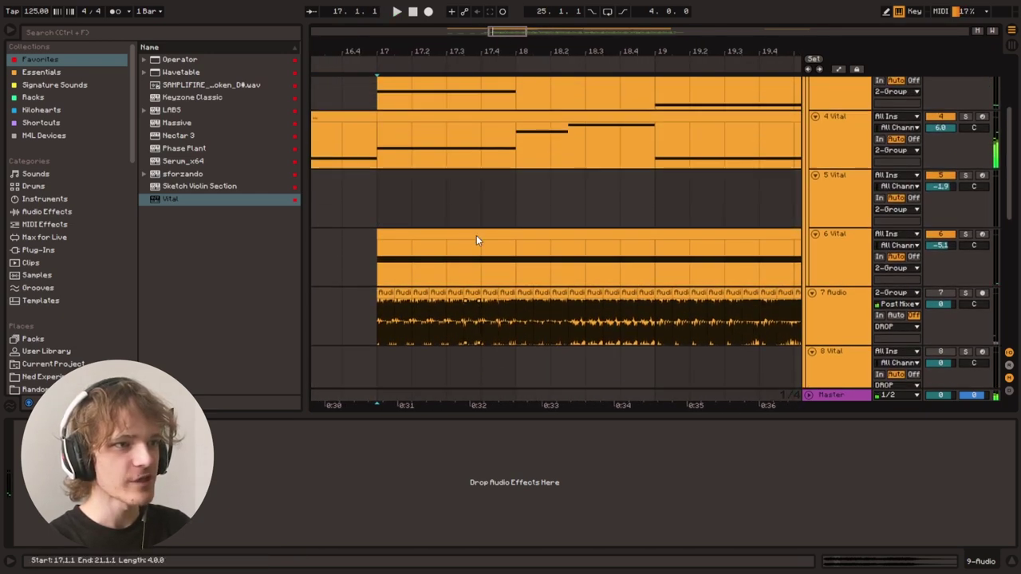
pyautogui.scroll(3, 561, 212)
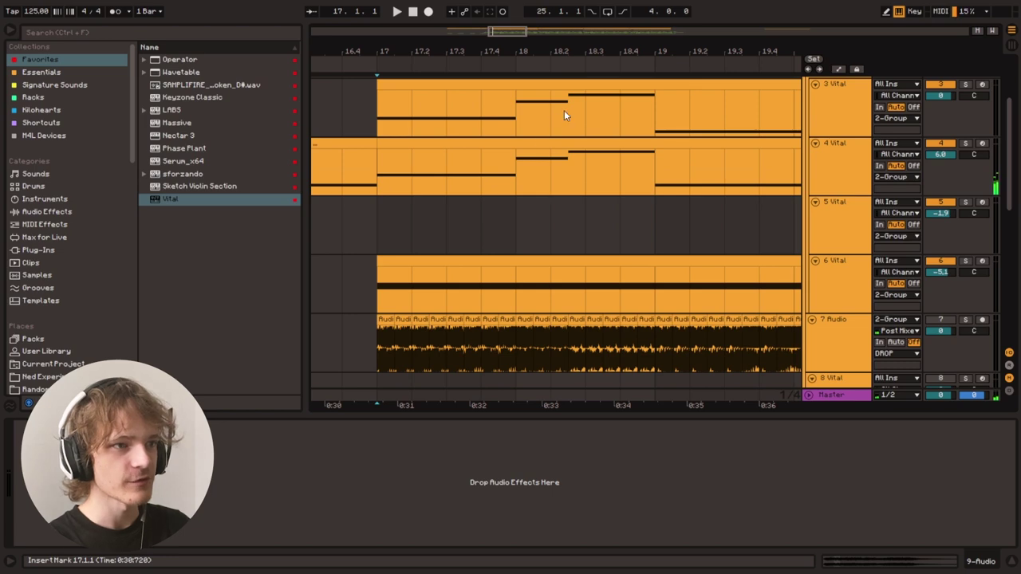
pyautogui.click(501, 114)
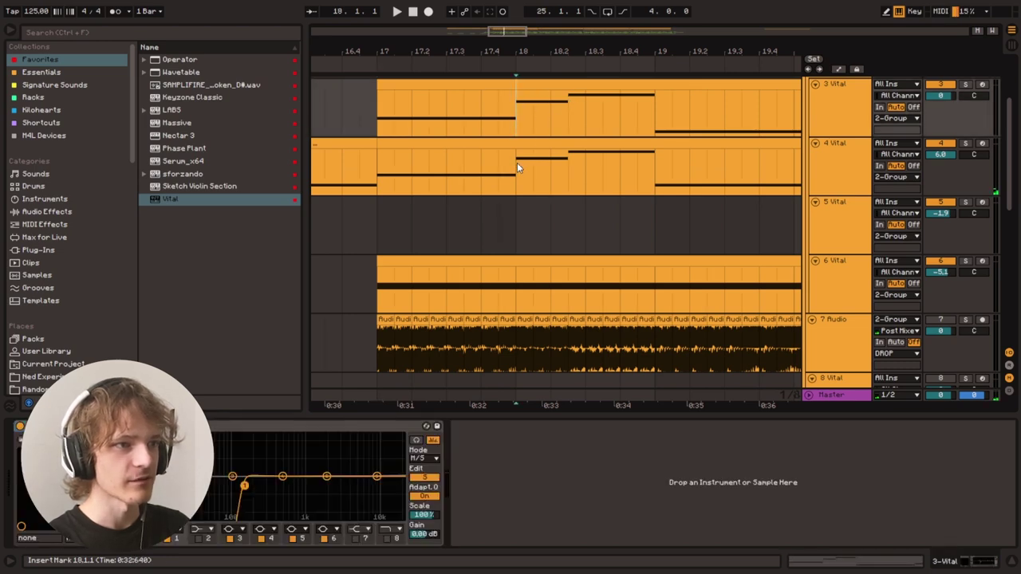
pyautogui.moveTo(517, 168); pyautogui.dragTo(565, 162)
pyautogui.scroll(-6, 521, 239)
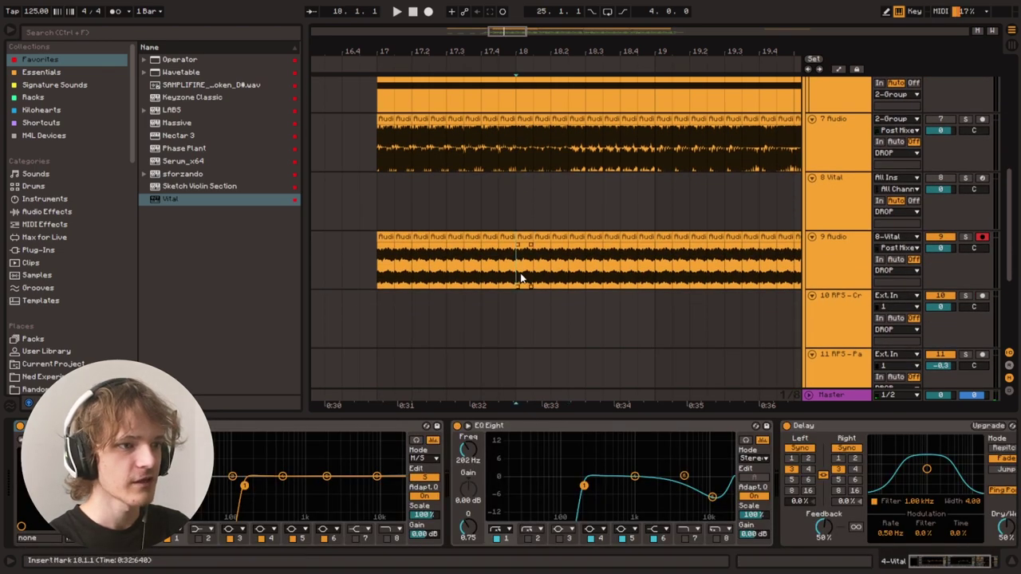
pyautogui.click(521, 277)
pyautogui.scroll(2, 537, 279)
pyautogui.scroll(6, 570, 246)
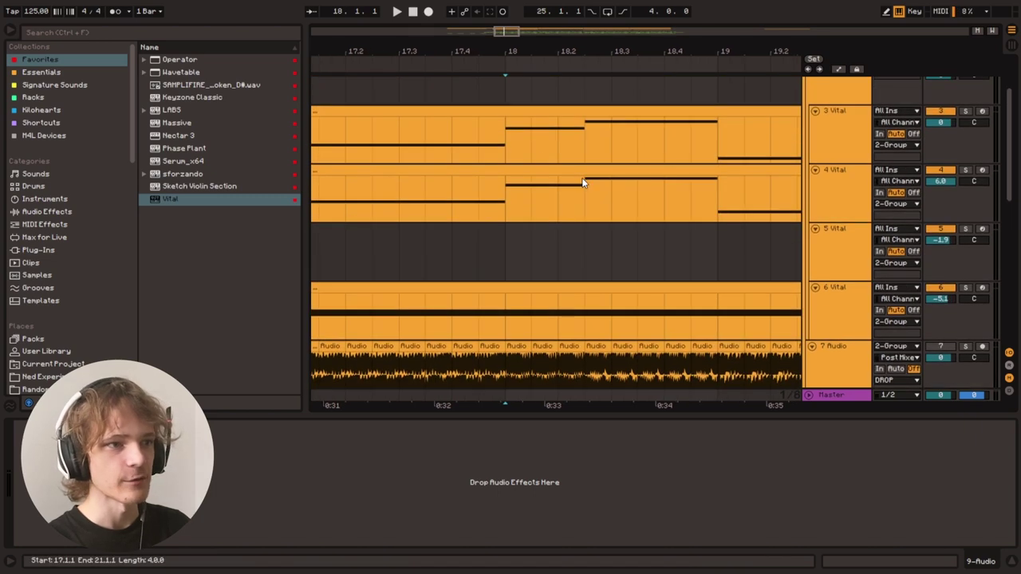
# Slide the audio inside the slices from 18.1.1 to 18.2.3 to a different part of the recording and audition the change.
pyautogui.scroll(-6, 579, 199)
pyautogui.keyDown('shift'); pyautogui.click(573, 238); pyautogui.keyUp('shift')
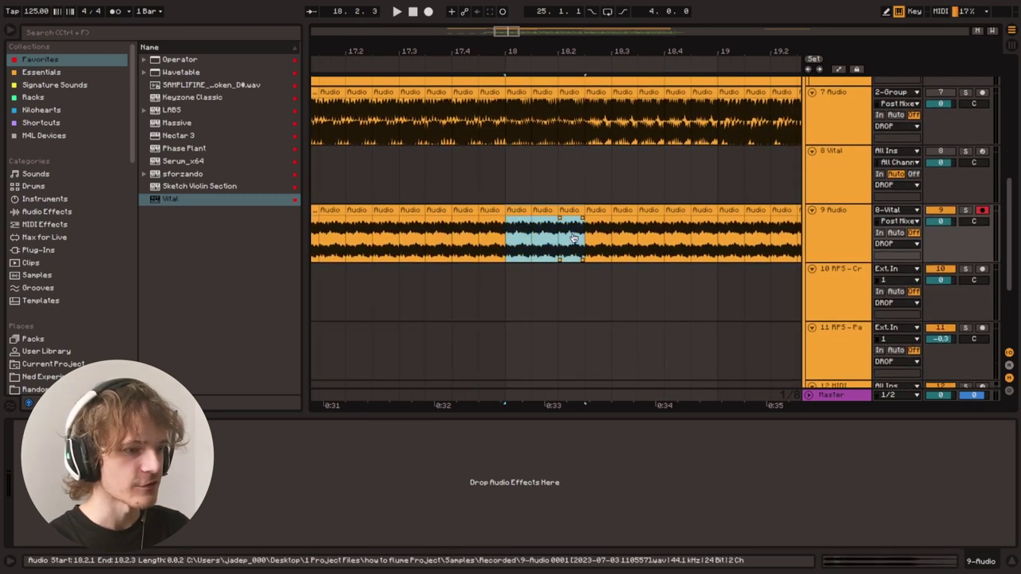
pyautogui.click(526, 243)
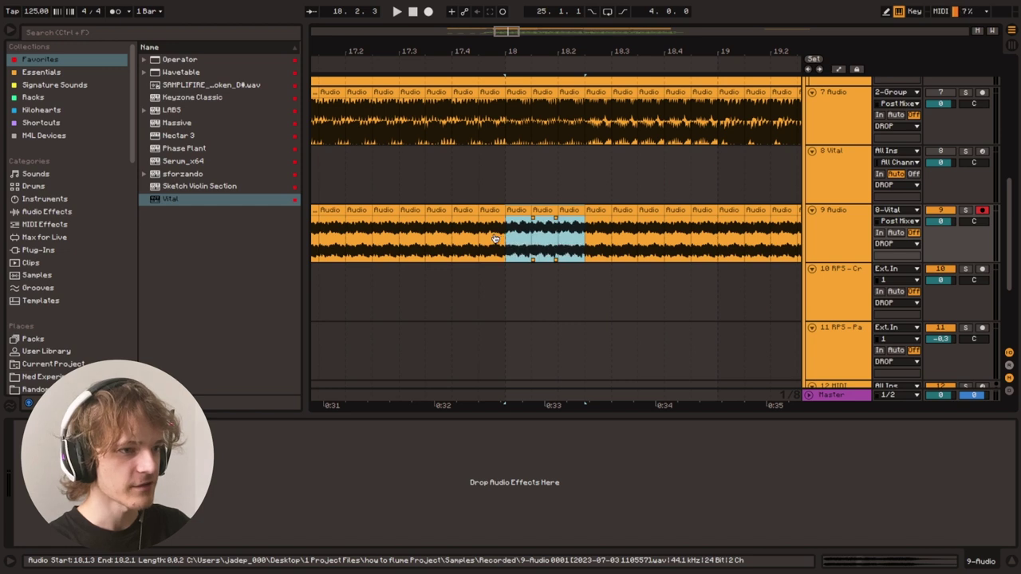
pyautogui.press('space')
pyautogui.hotkey('ctrl', 'space')
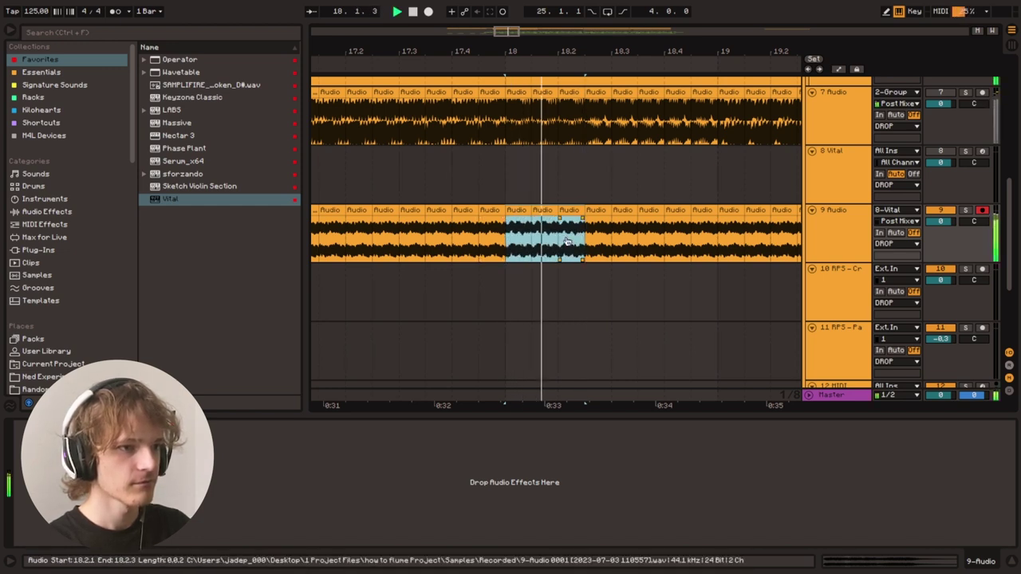
pyautogui.hotkey('ctrl', 'space')
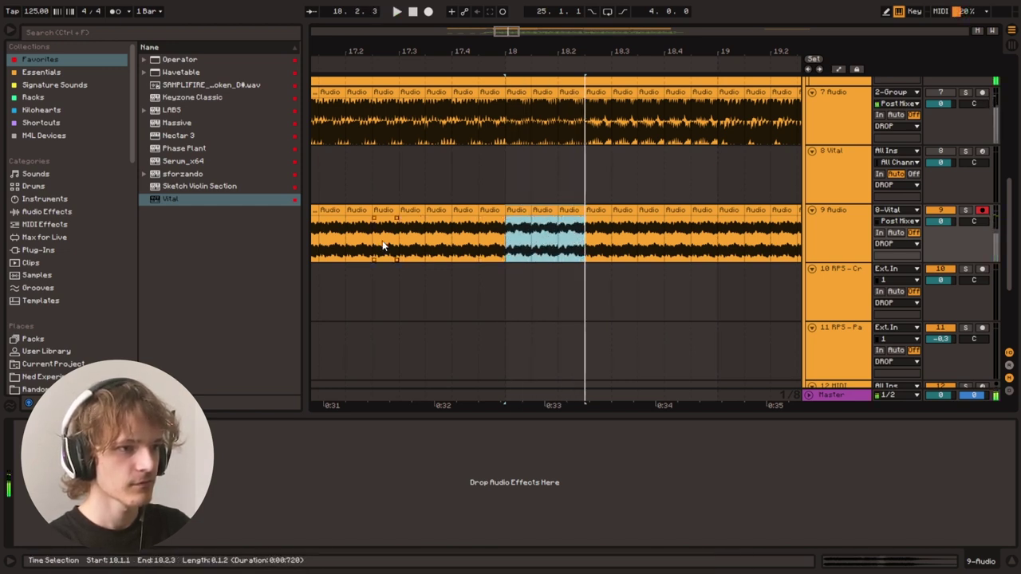
pyautogui.click(381, 245)
pyautogui.press('space')
# Slide the audio inside the slices from 18.2.3 to 19.1.1 to another part of the recording while auditioning it.
pyautogui.click(523, 210)
pyautogui.click(600, 210)
pyautogui.keyDown('shift'); pyautogui.click(706, 211); pyautogui.keyUp('shift')
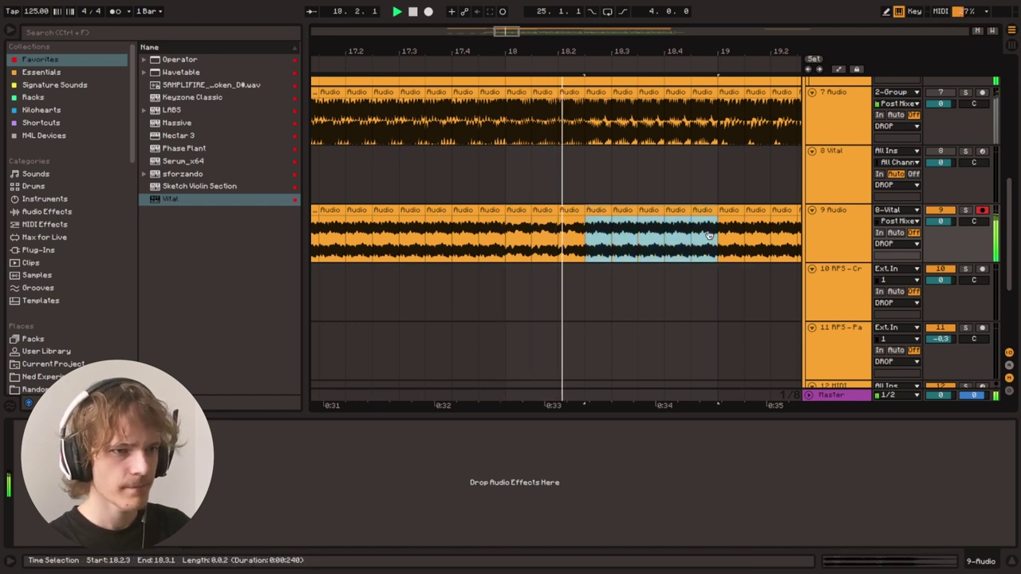
pyautogui.moveTo(592, 245); pyautogui.dragTo(531, 246)
pyautogui.press('space')
pyautogui.press('space')
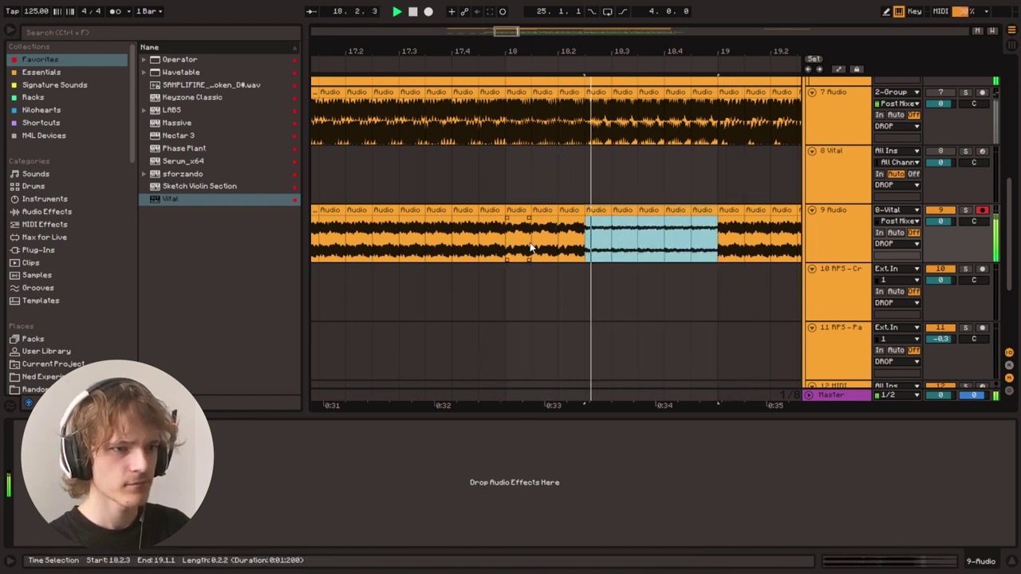
pyautogui.moveTo(661, 249); pyautogui.dragTo(634, 246)
pyautogui.press('space')
pyautogui.press('space')
pyautogui.click(458, 241)
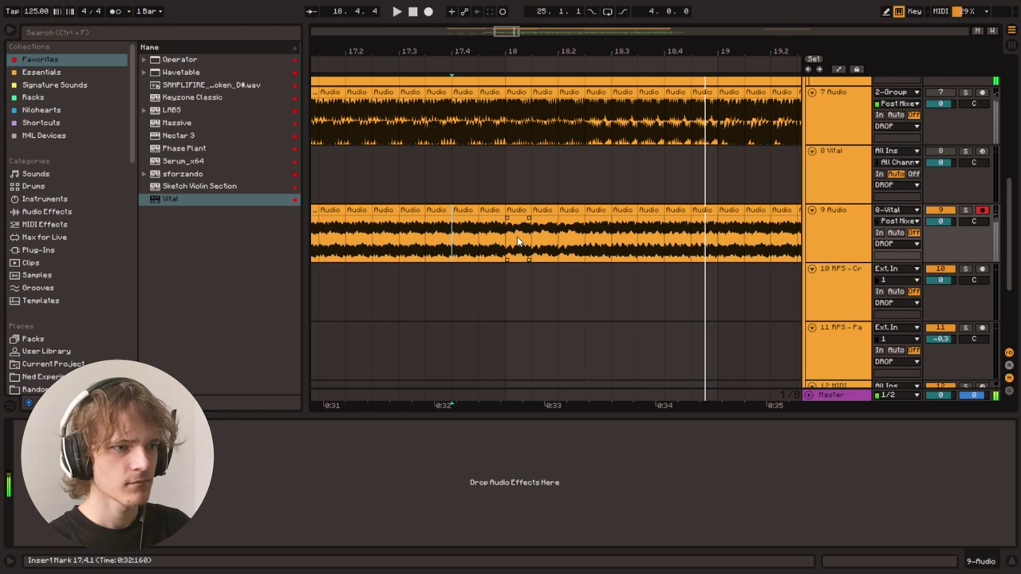
# Audition the slices between bars 17 and 19, in the mix and with the 9 Audio track soloed.
pyautogui.press('space')
pyautogui.press('space')
pyautogui.click(515, 239)
pyautogui.click(600, 210)
pyautogui.click(590, 177)
pyautogui.moveTo(625, 51)
pyautogui.mouseDown()
pyautogui.moveTo(542, 40)
pyautogui.moveTo(541, 27)
pyautogui.moveTo(563, 27)
pyautogui.mouseUp()
pyautogui.press('space')
pyautogui.click(815, 232)
pyautogui.click(966, 210)
# Add EQ Eight to the 9 Audio track, cut its lows at 290 Hz, and audition it from 17.1.1.
pyautogui.click(349, 218)
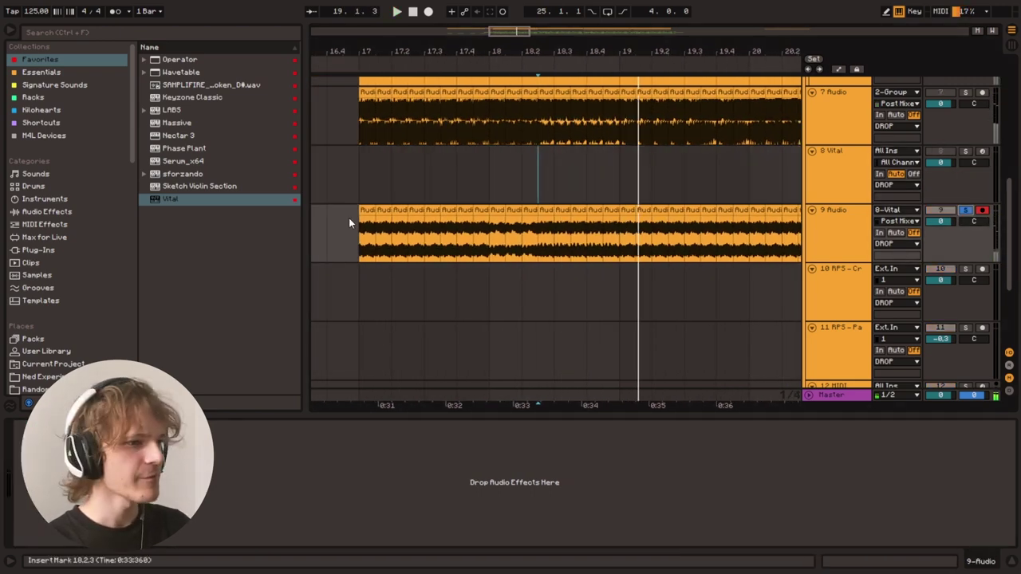
pyautogui.click(62, 73)
pyautogui.moveTo(176, 148); pyautogui.dragTo(158, 488)
pyautogui.press('space')
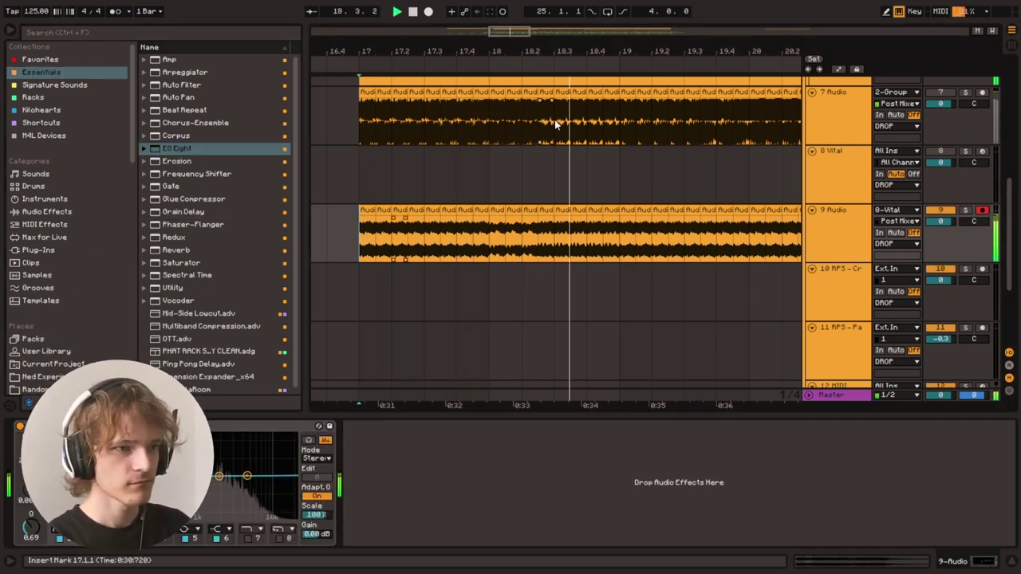
# Duplicate the 9 Audio slices from bars 17 to 21 so they also fill 21.1.1 to 25.1.1.
pyautogui.moveTo(535, 50); pyautogui.dragTo(461, 32)
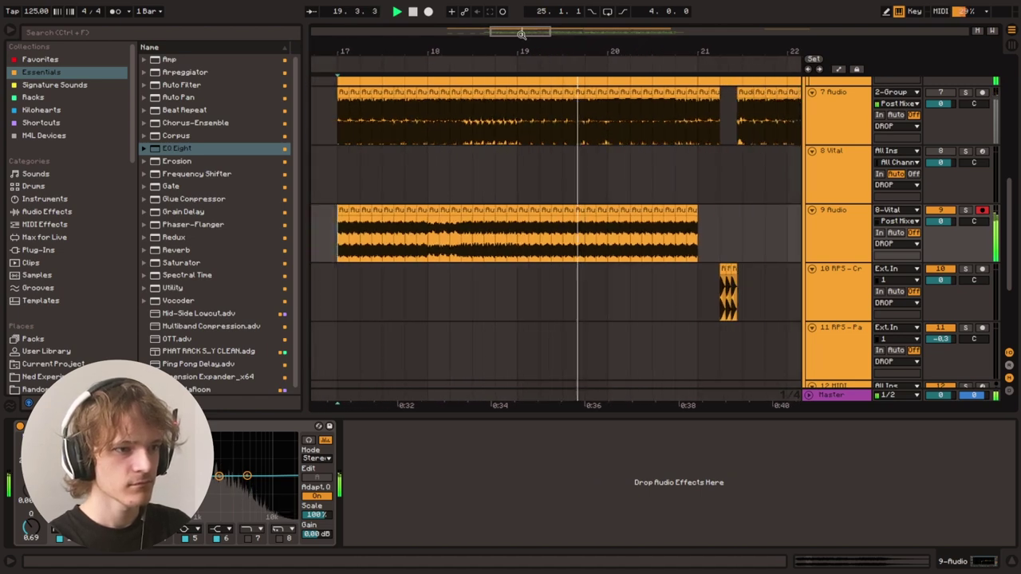
pyautogui.click(518, 214)
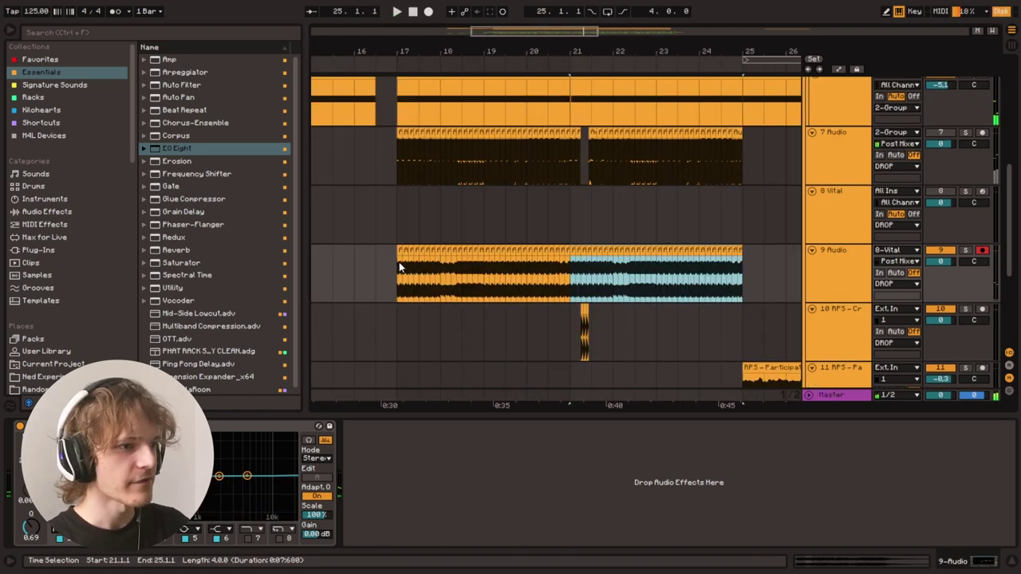
pyautogui.click(401, 267)
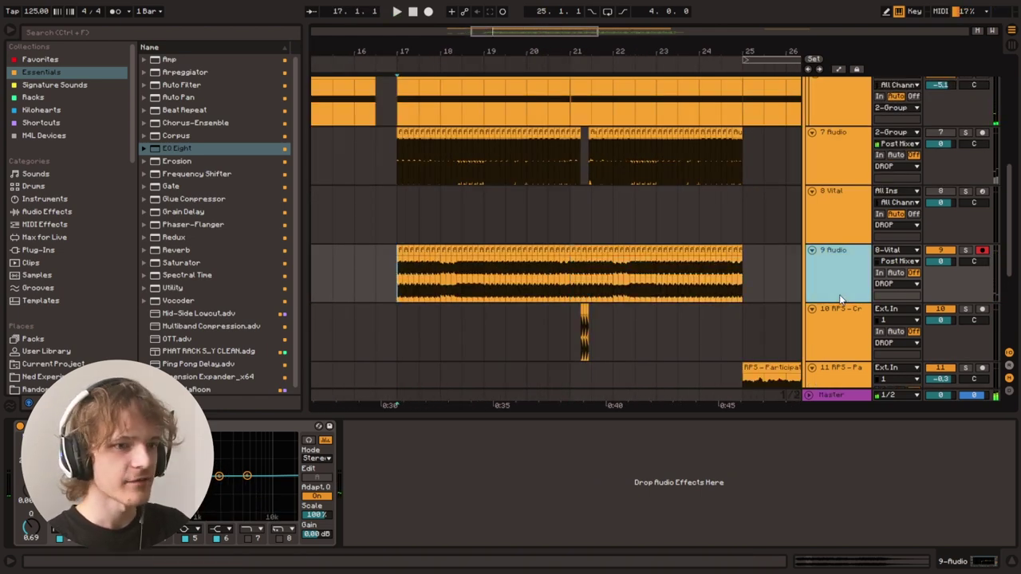
# Add Auto Pan to 9 Audio with 100% amount, 1/8 rate and 0° phase, and audition the drop.
pyautogui.moveTo(179, 98); pyautogui.dragTo(508, 437)
pyautogui.click(392, 288)
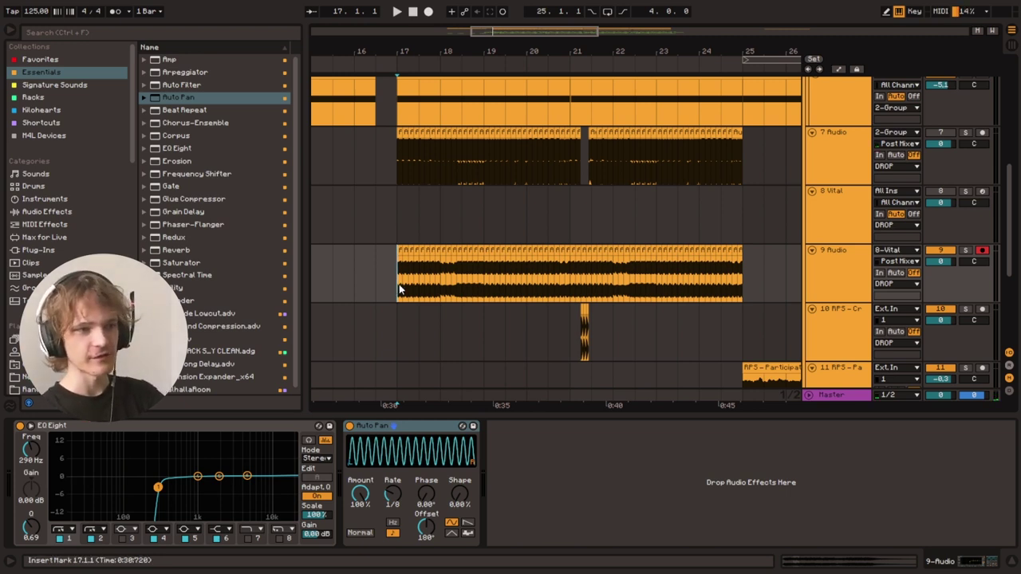
pyautogui.press('space')
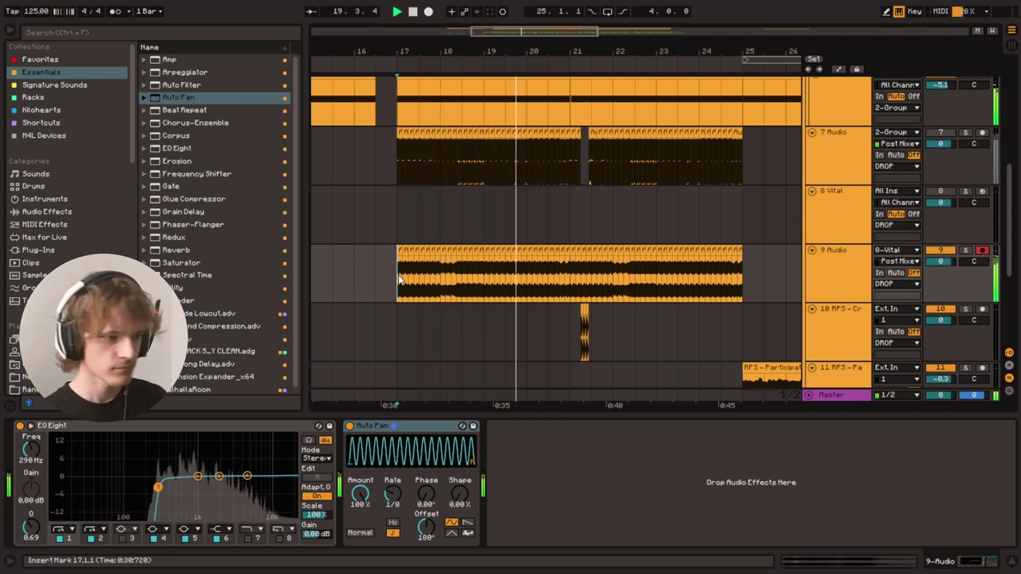
pyautogui.moveTo(531, 33)
pyautogui.mouseDown()
pyautogui.moveTo(548, 31)
pyautogui.moveTo(550, 16)
pyautogui.moveTo(544, 42)
pyautogui.moveTo(541, 25)
pyautogui.mouseUp()
pyautogui.scroll(-2, 539, 224)
pyautogui.press('space')
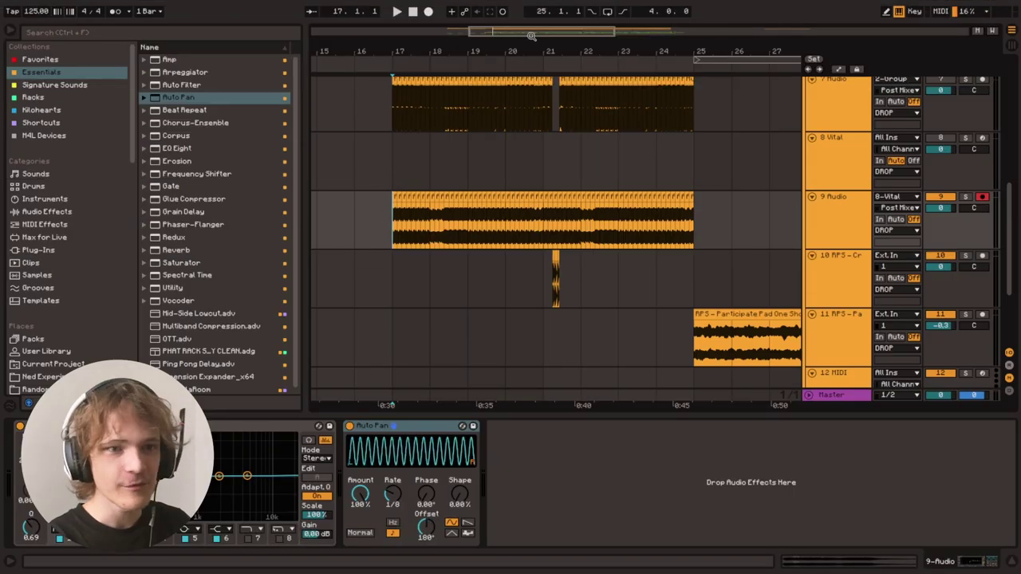
# Insert a new MIDI track directly below the 5 Vital track.
pyautogui.moveTo(532, 36); pyautogui.dragTo(522, 30)
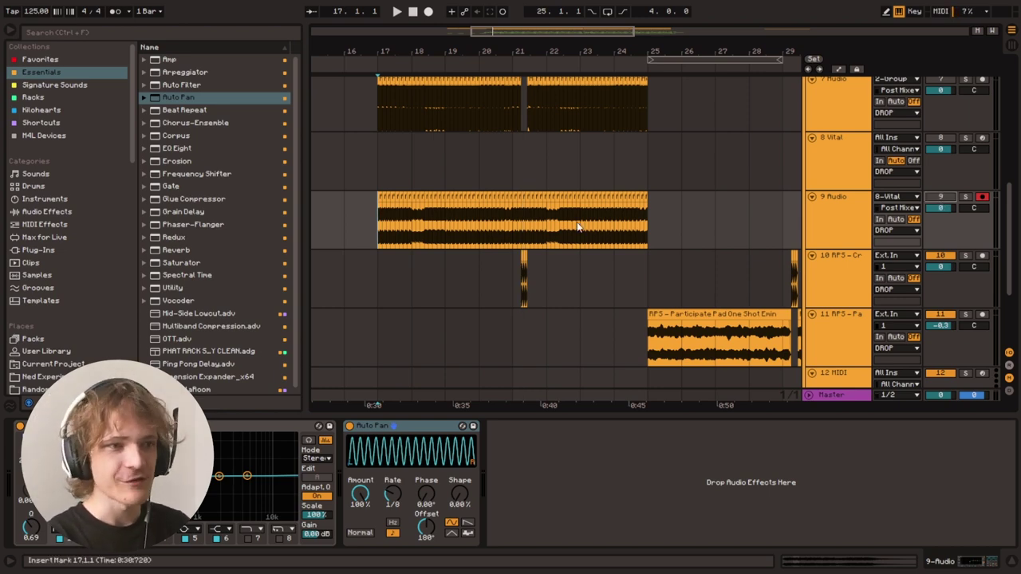
pyautogui.scroll(4, 622, 256)
pyautogui.click(648, 164)
pyautogui.moveTo(621, 33); pyautogui.dragTo(582, 35)
pyautogui.scroll(3, 533, 228)
pyautogui.click(533, 228)
pyautogui.scroll(-1, 718, 207)
pyautogui.click(828, 238)
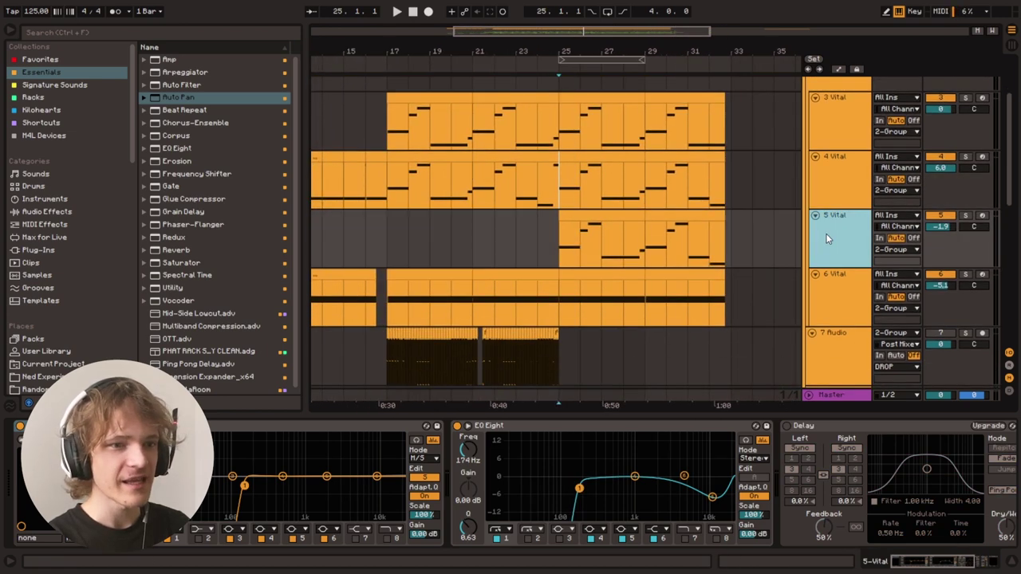
pyautogui.scroll(-1, 755, 265)
pyautogui.hotkey('ctrl', 'shift', 't')
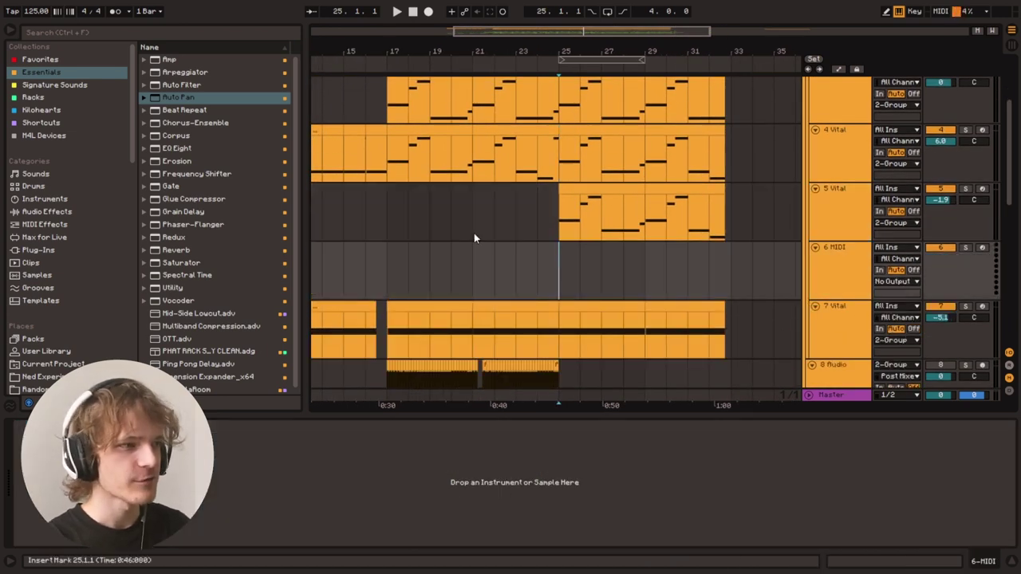
# Load the Vital synth onto the new MIDI track.
pyautogui.click(53, 59)
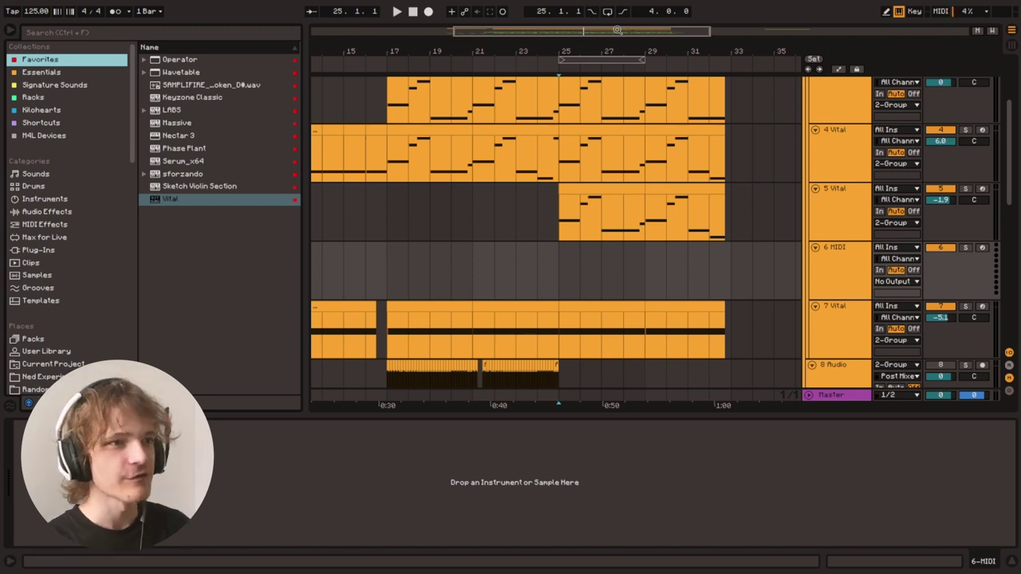
pyautogui.moveTo(618, 30); pyautogui.dragTo(639, 32)
pyautogui.click(193, 199)
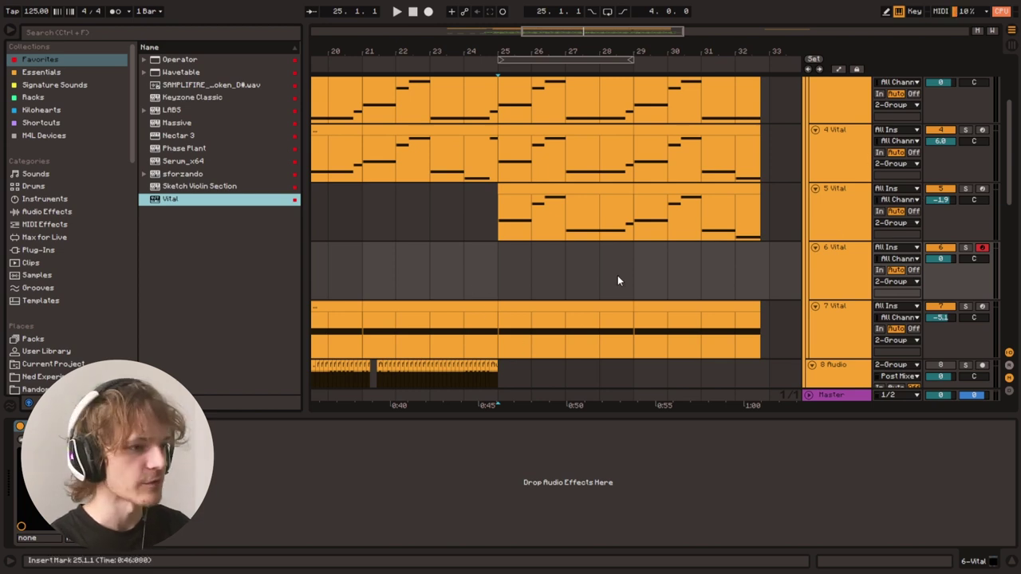
# Copy the four bars from 25.1.1 to 29.1.1 of the 5 Vital clip onto the 6 Vital track.
pyautogui.click(490, 226)
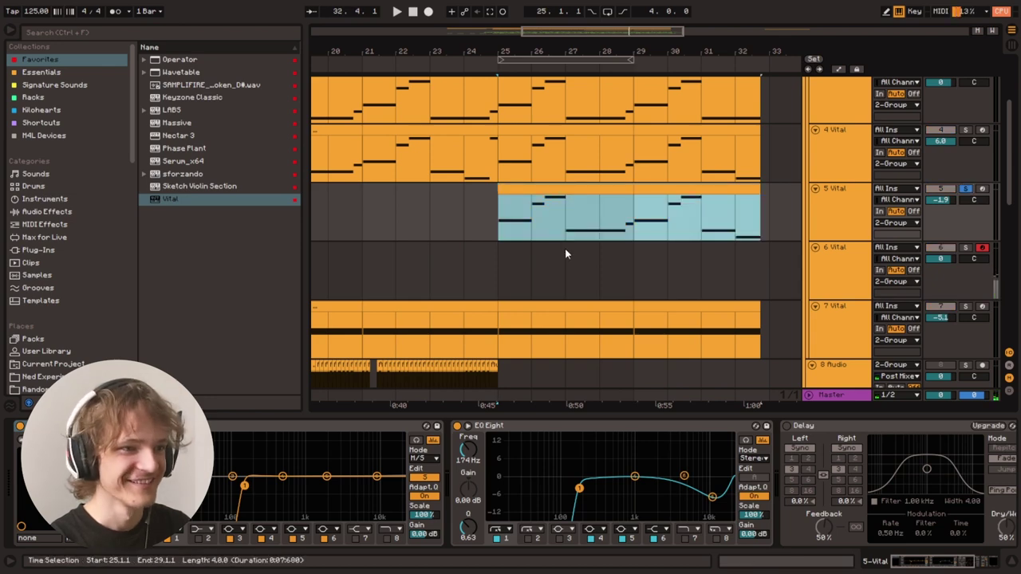
pyautogui.click(500, 270)
pyautogui.click(551, 191)
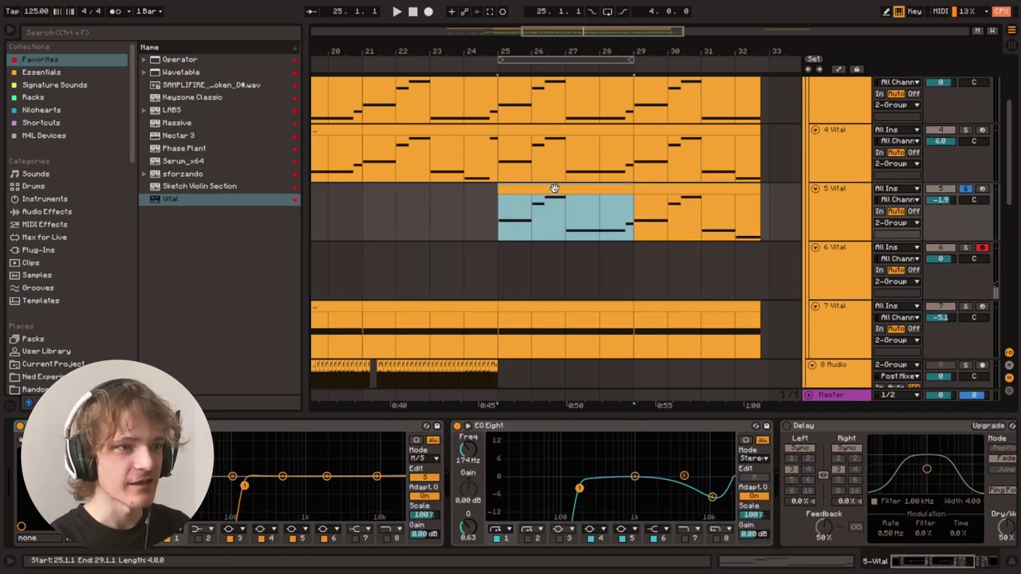
pyautogui.moveTo(554, 188); pyautogui.dragTo(551, 263)
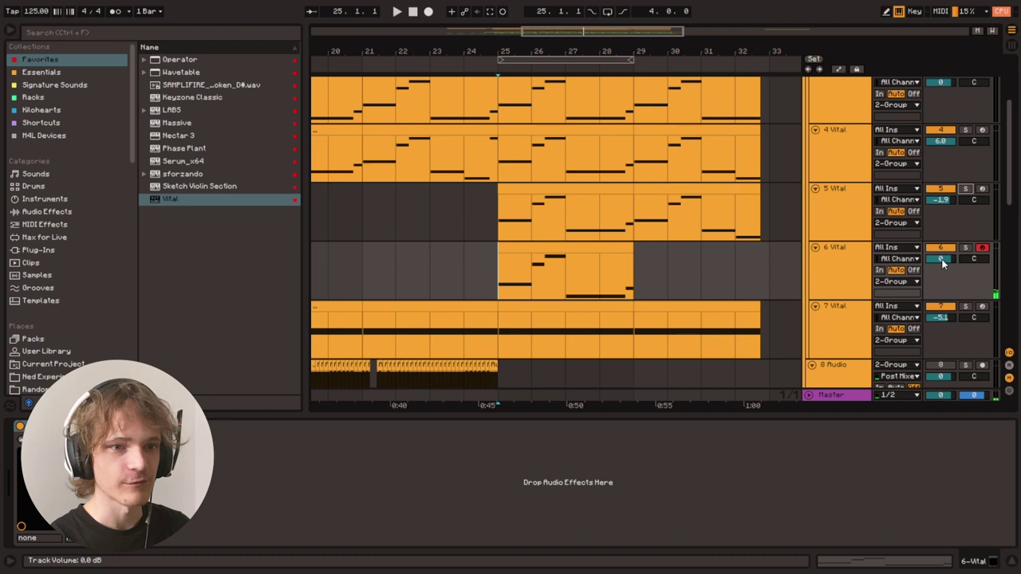
# Move the four-bar 6 Vital clip to start at 17.1.1 and audition the drop with the track activated.
pyautogui.moveTo(605, 30); pyautogui.dragTo(568, 28)
pyautogui.moveTo(657, 248); pyautogui.dragTo(389, 269)
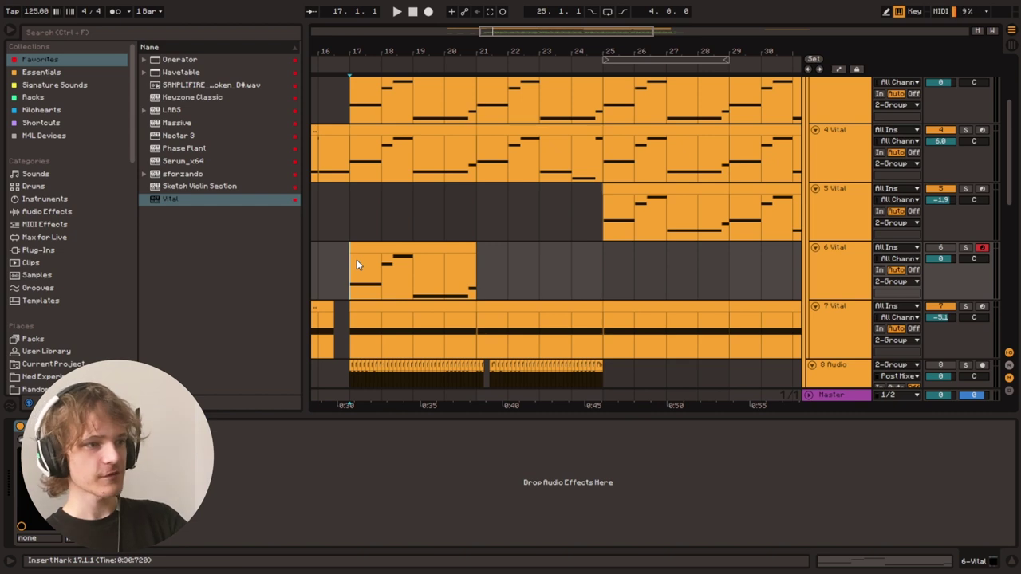
pyautogui.press('space')
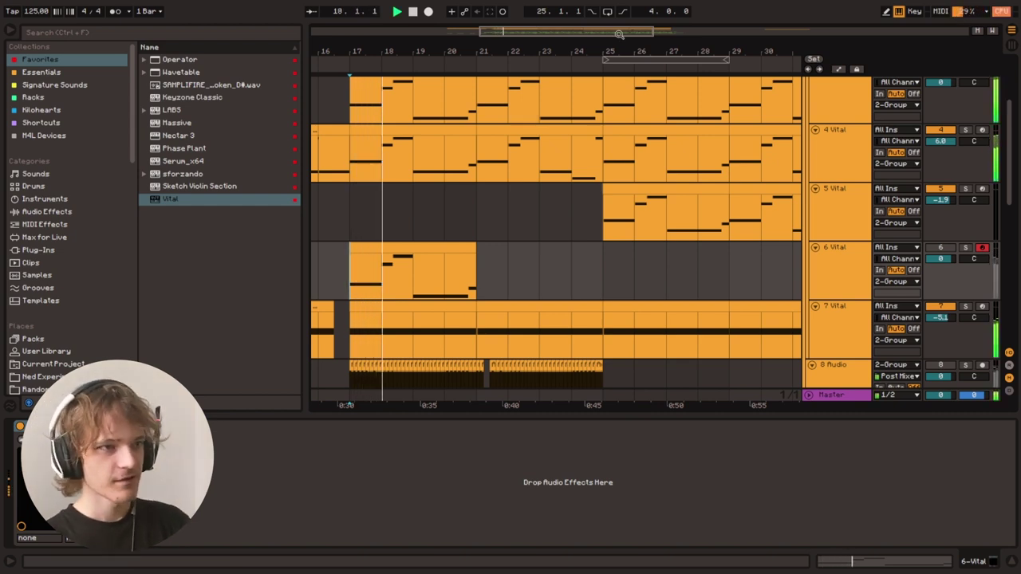
pyautogui.moveTo(494, 30); pyautogui.dragTo(497, 30)
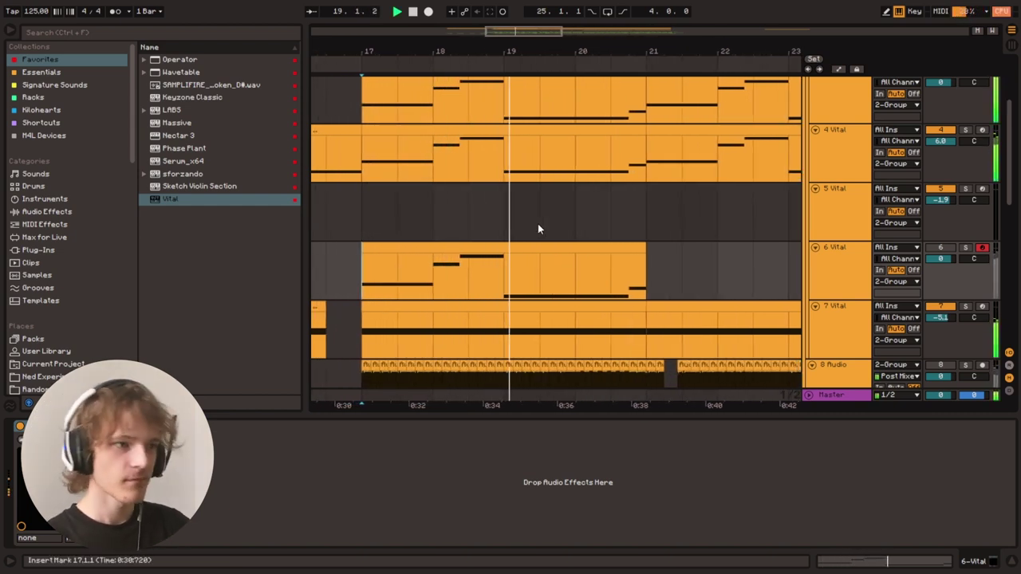
pyautogui.click(941, 249)
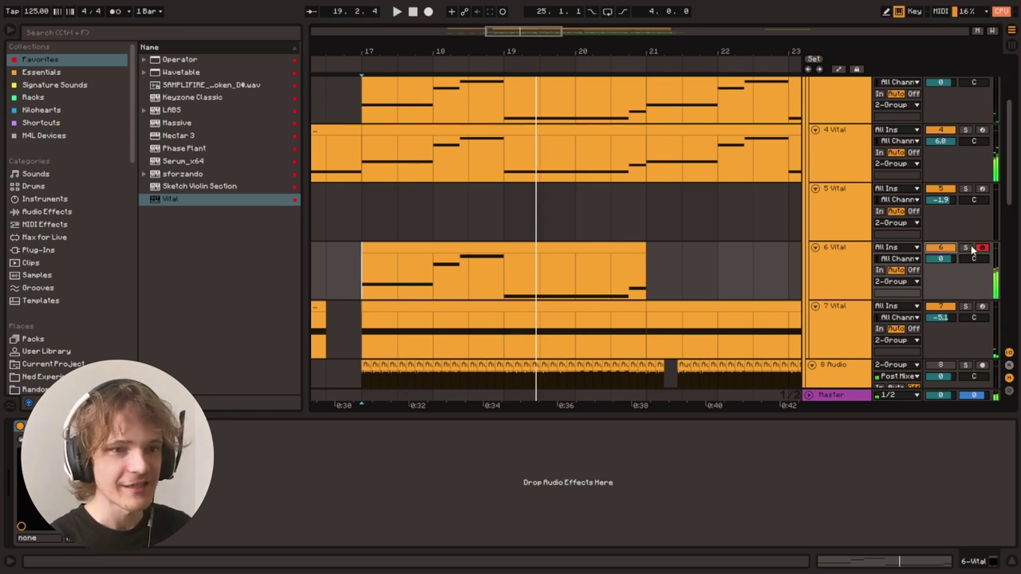
# Examine the 6 Vital clip's notes and audition the 4 Vital track on its own for comparison.
pyautogui.doubleClick(455, 255)
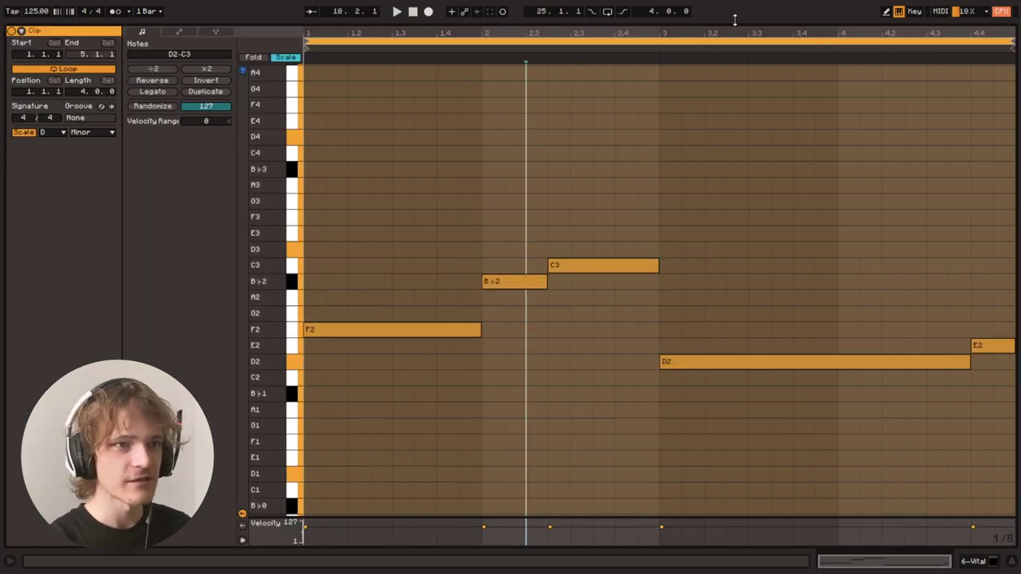
pyautogui.moveTo(735, 21); pyautogui.dragTo(670, 414)
pyautogui.scroll(2, 631, 240)
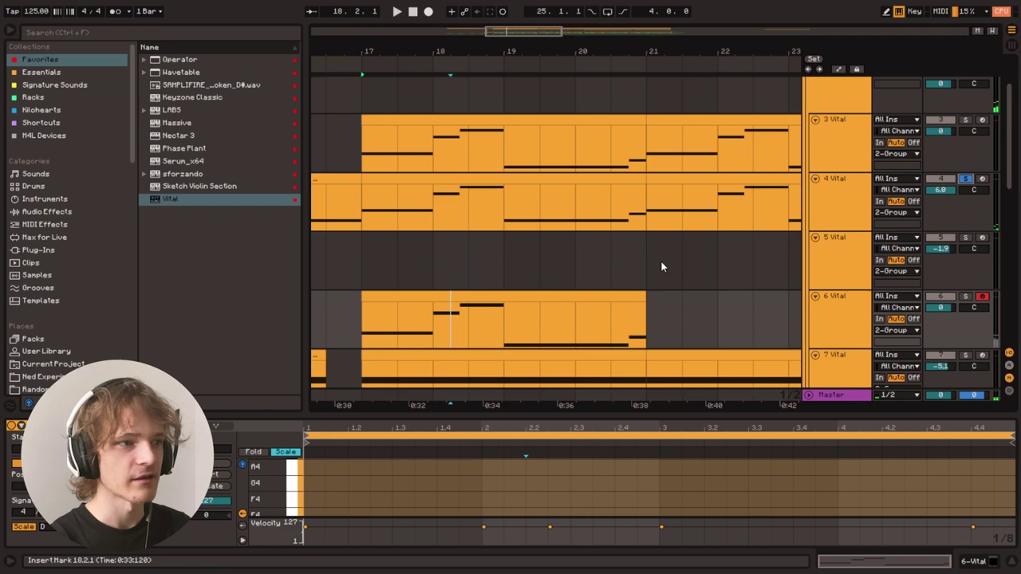
pyautogui.press('space')
pyautogui.scroll(-1, 974, 266)
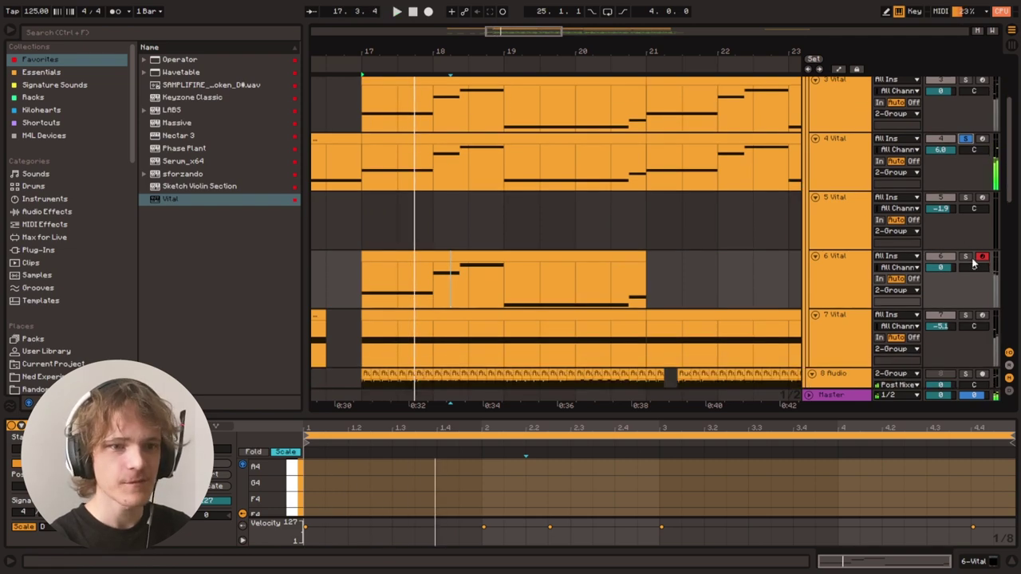
pyautogui.press('space')
pyautogui.click(456, 264)
pyautogui.hotkey('ctrl', 'alt', 'e')
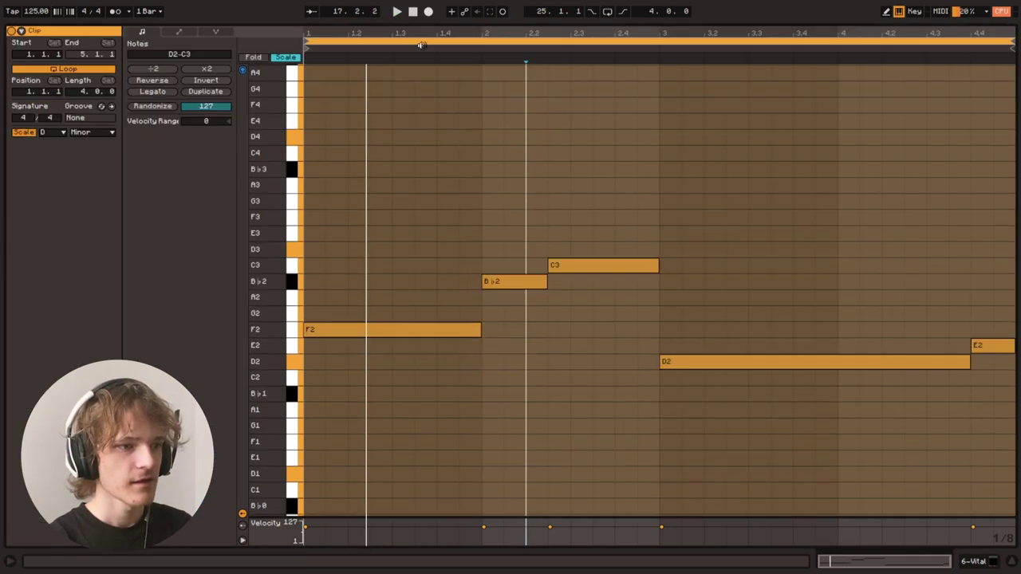
# Transpose all notes in the 6 Vital clip down two D Minor scale steps, making the first note D2.
pyautogui.click(484, 112)
pyautogui.moveTo(754, 21); pyautogui.dragTo(560, 159)
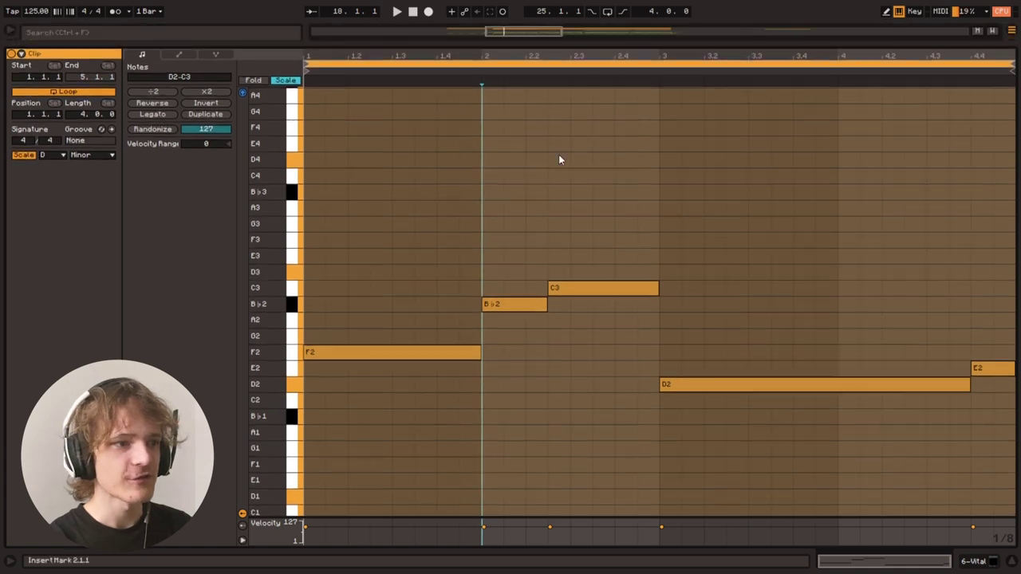
pyautogui.scroll(-3, 487, 208)
pyautogui.scroll(2, 484, 169)
pyautogui.hotkey('ctrl', 'a')
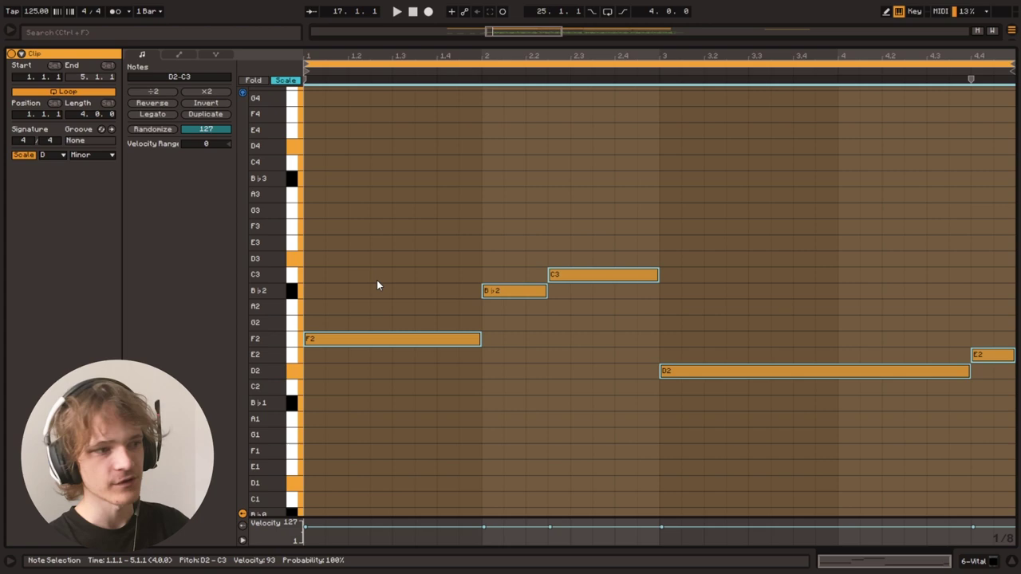
pyautogui.press('Down')
pyautogui.press('Down')
# Audition the transposed 6 Vital notes together with the rest of the drop.
pyautogui.press('space')
pyautogui.click(485, 224)
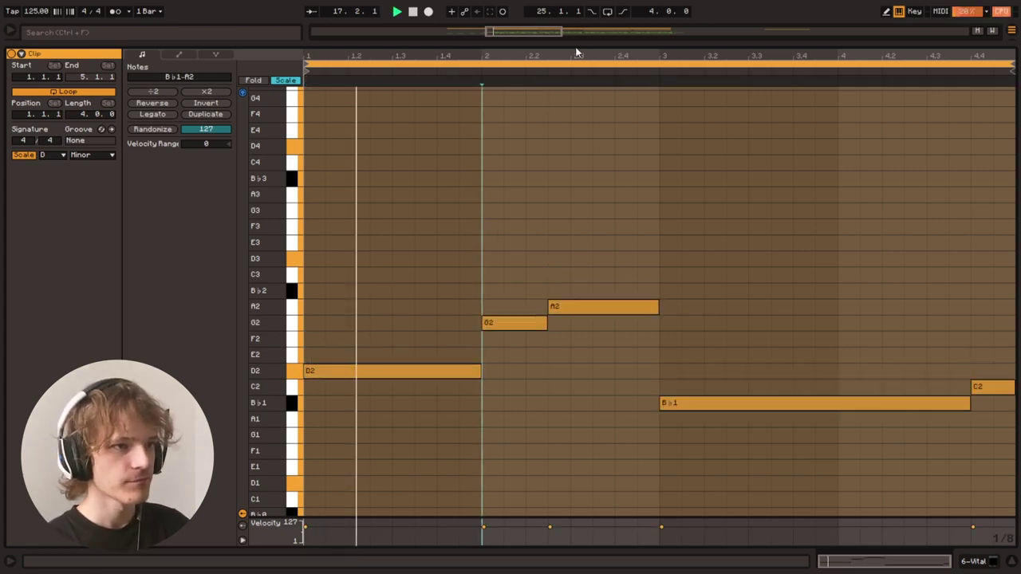
pyautogui.moveTo(578, 47); pyautogui.dragTo(663, 407)
pyautogui.scroll(3, 815, 243)
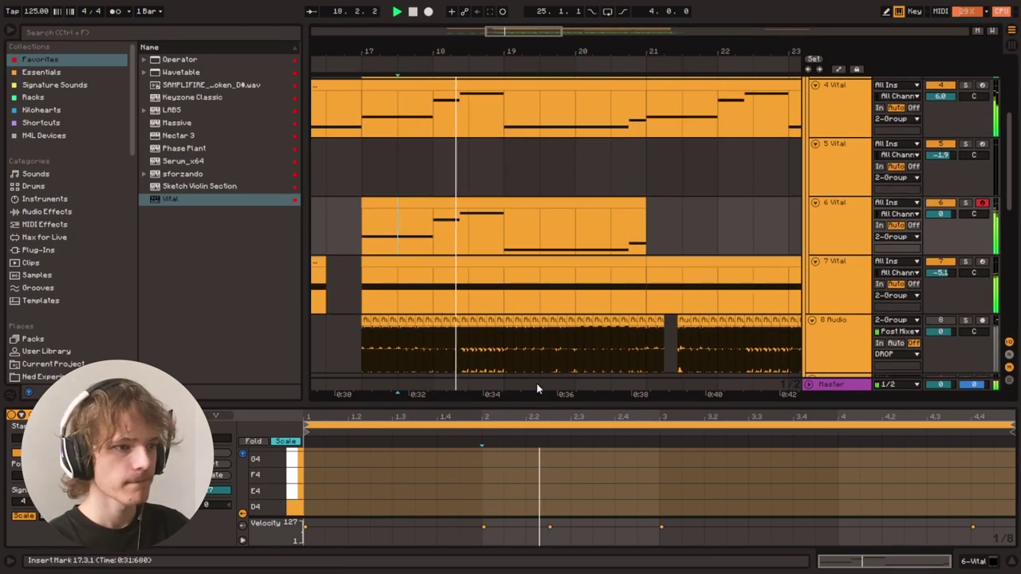
pyautogui.hotkey('ctrl', 'alt', 'e')
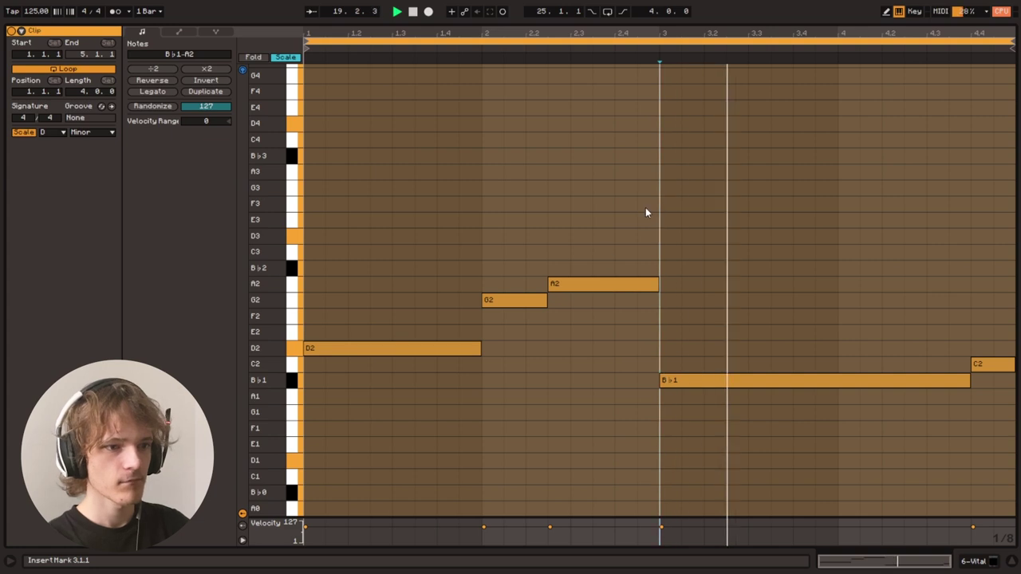
pyautogui.scroll(2, 394, 353)
pyautogui.press('space')
# Stack copies of all 6 Vital notes two and four scale steps higher to build triads, starting with D2-F2-A2.
pyautogui.hotkey('ctrl', 'a')
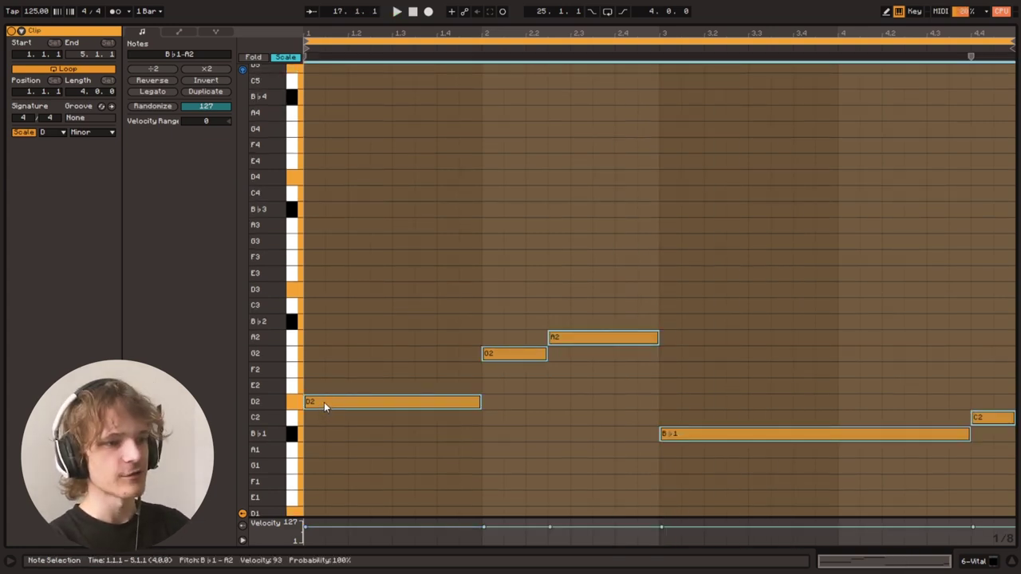
pyautogui.moveTo(324, 403); pyautogui.dragTo(343, 338)
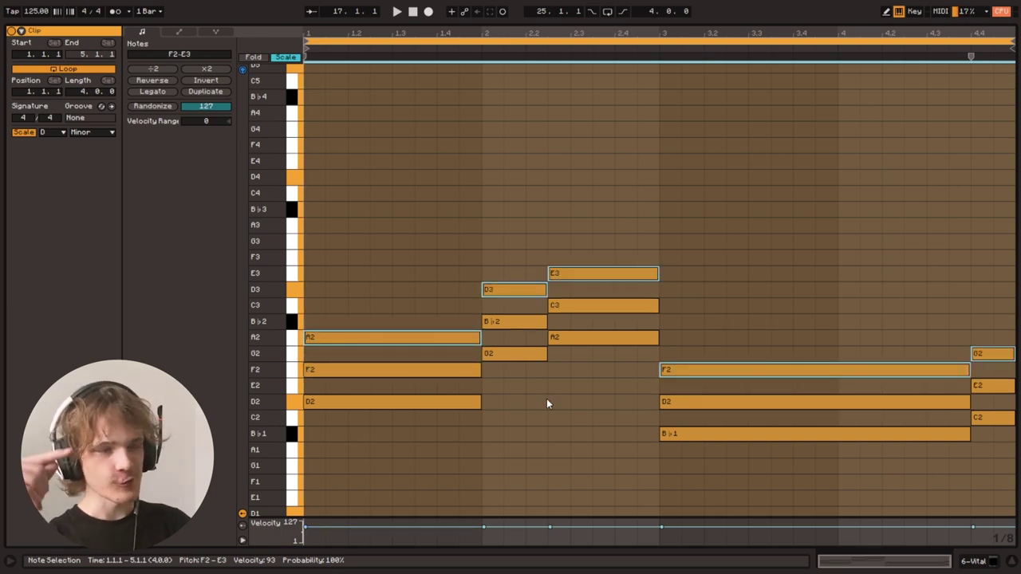
pyautogui.click(483, 426)
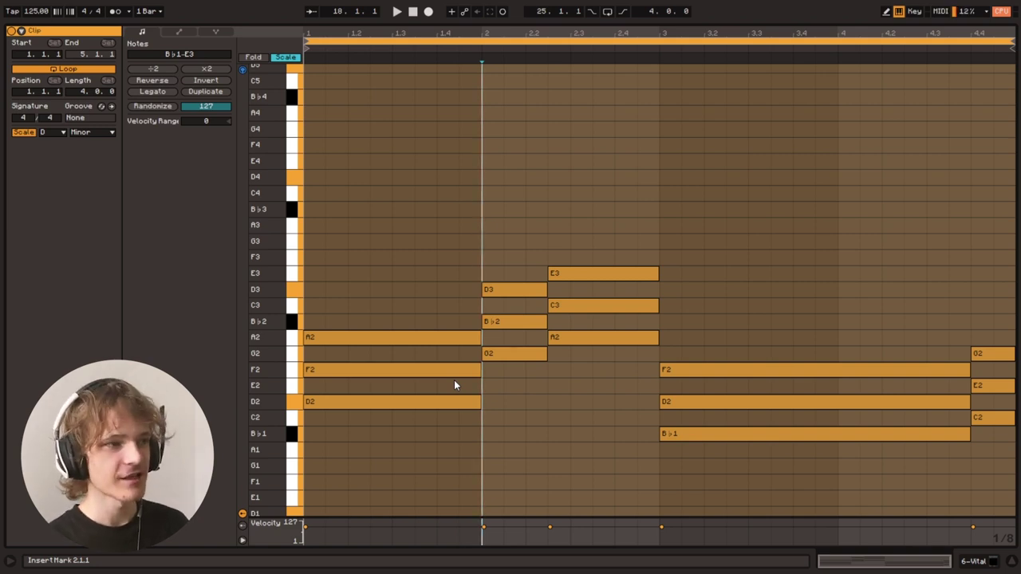
# Turn off the scale-only note view and the clip's D Minor scale, and switch both back on.
pyautogui.click(286, 57)
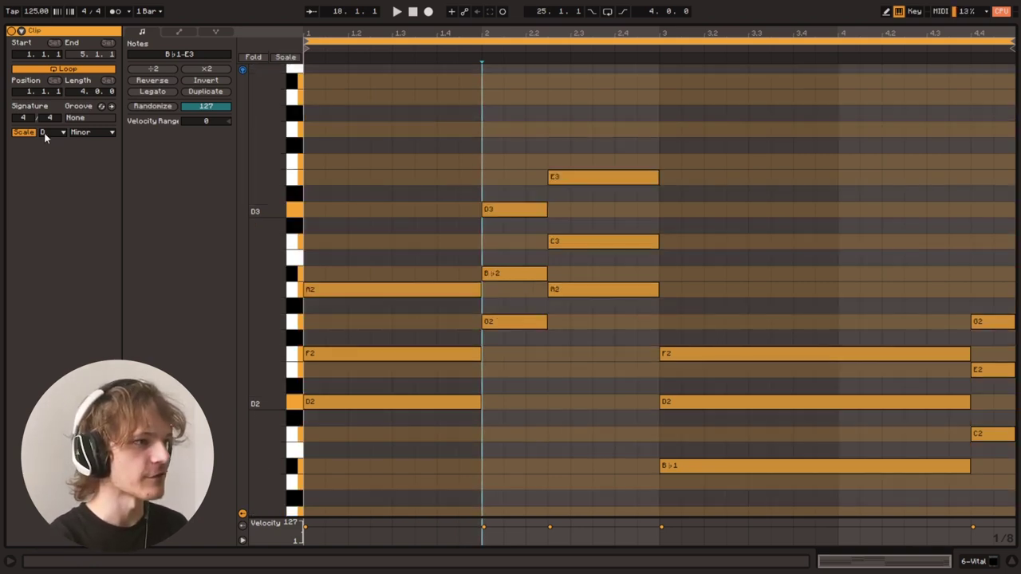
pyautogui.click(16, 133)
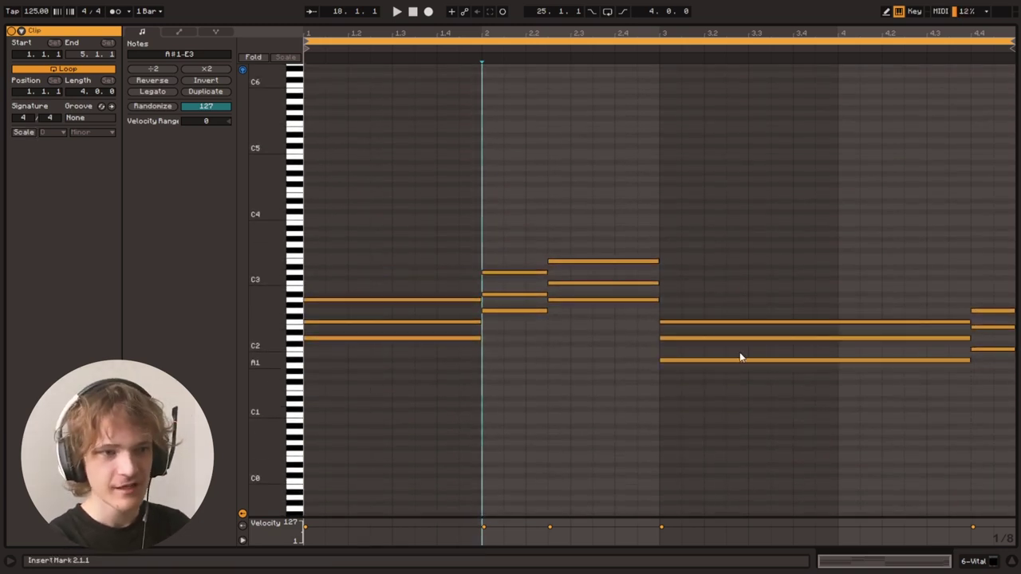
pyautogui.click(25, 133)
pyautogui.click(289, 61)
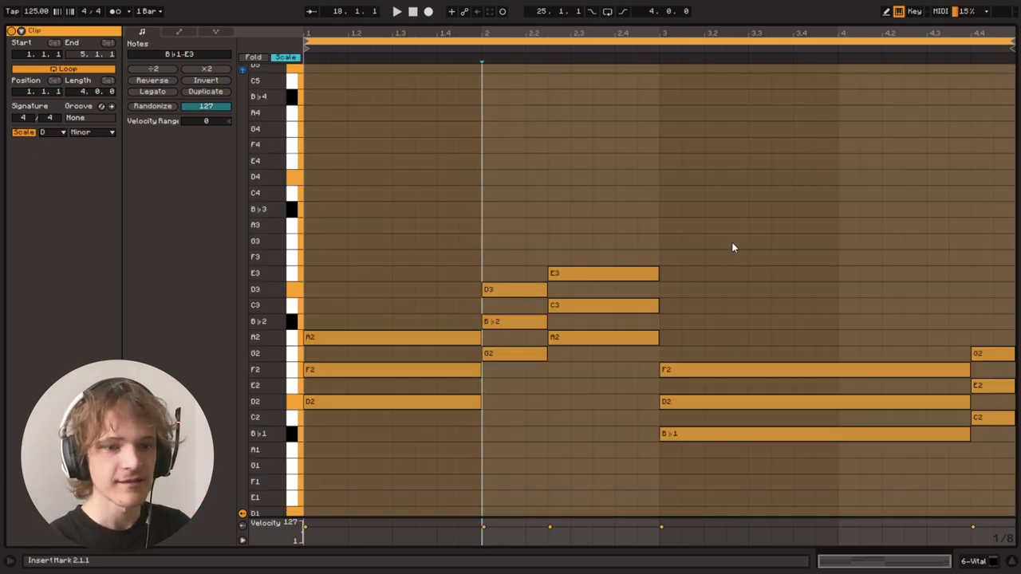
# Audition the 6 Vital chord clip with the drop from bar 17 and set the 6 Vital track volume to 1.7 dB.
pyautogui.click(517, 229)
pyautogui.click(494, 199)
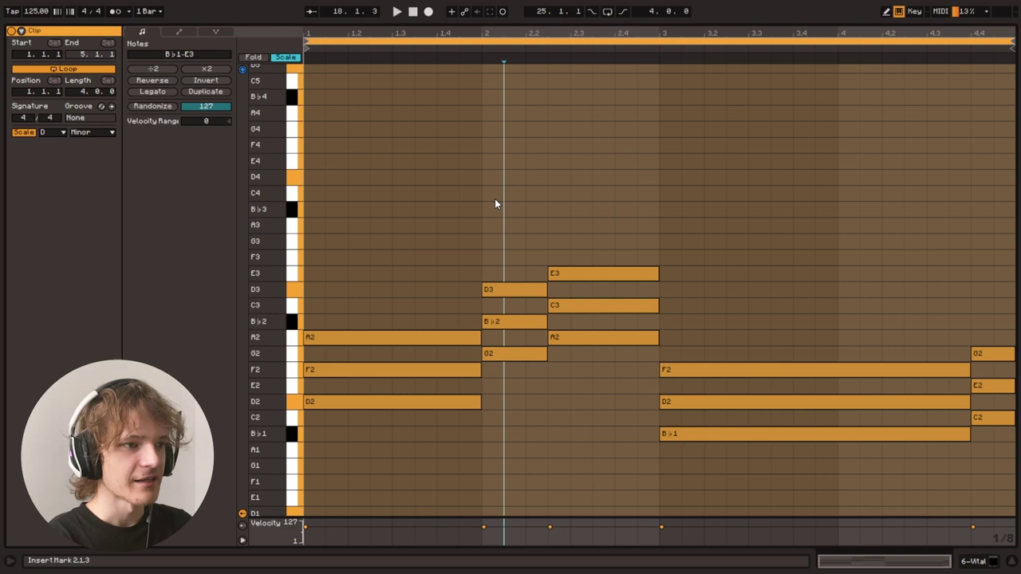
pyautogui.hotkey('ctrl', 'alt', 'l')
pyautogui.scroll(2, 391, 196)
pyautogui.click(367, 209)
pyautogui.scroll(2, 348, 248)
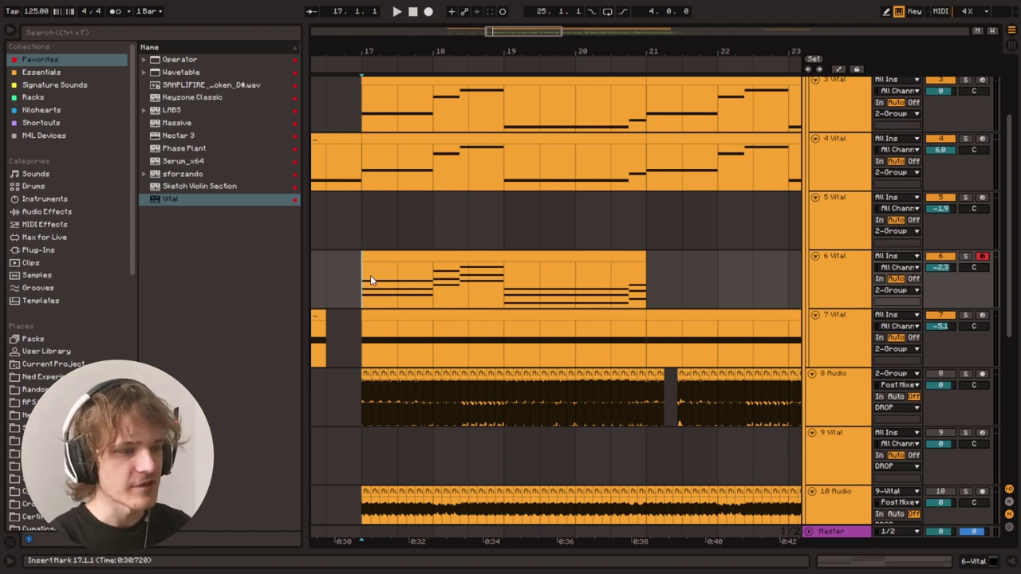
pyautogui.press('space')
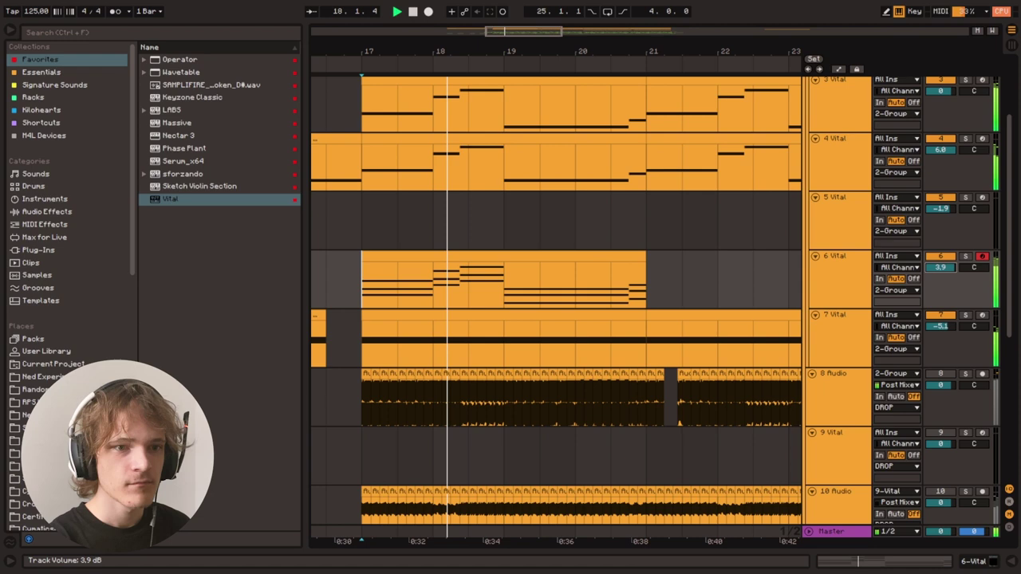
pyautogui.moveTo(942, 267); pyautogui.dragTo(942, 285)
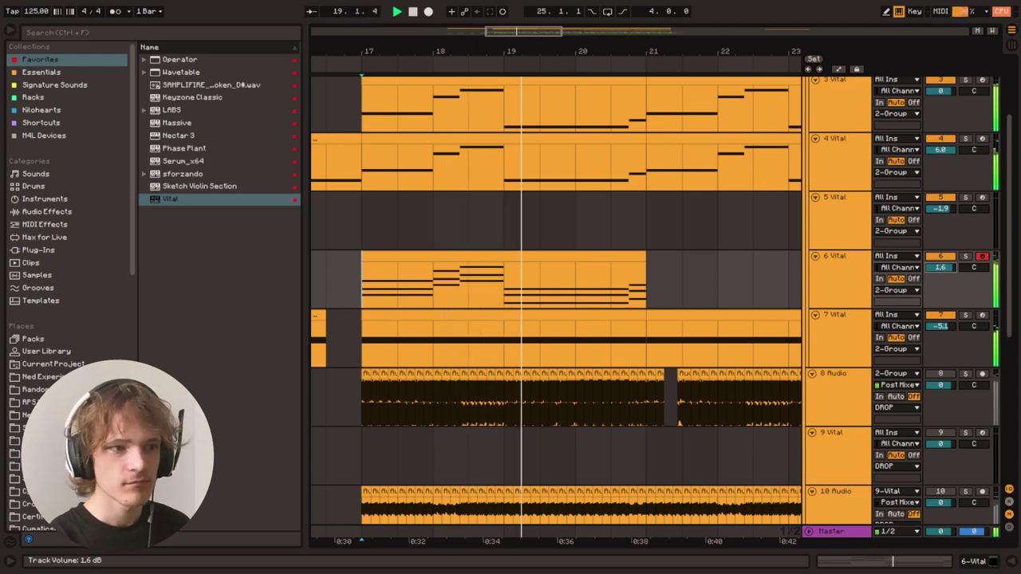
# Duplicate the four-bar 6 Vital chord clip so the chords also fill bars 21 to 25, and listen to the drop.
pyautogui.click(595, 254)
pyautogui.hotkey('ctrl', 'd')
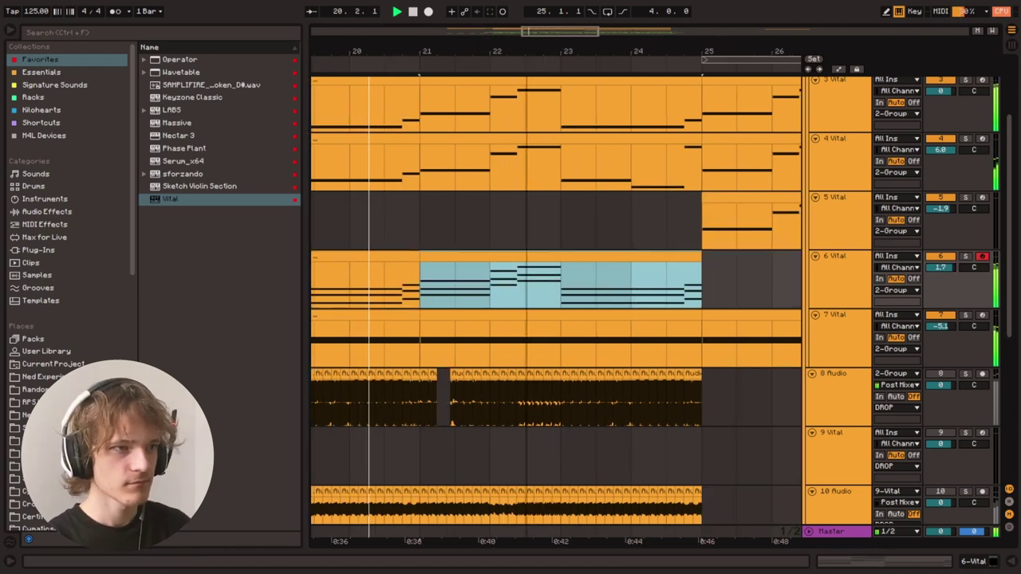
pyautogui.moveTo(710, 51); pyautogui.dragTo(709, 27)
pyautogui.click(455, 285)
pyautogui.moveTo(515, 51); pyautogui.dragTo(515, 66)
pyautogui.scroll(1, 455, 279)
pyautogui.scroll(-1, 445, 312)
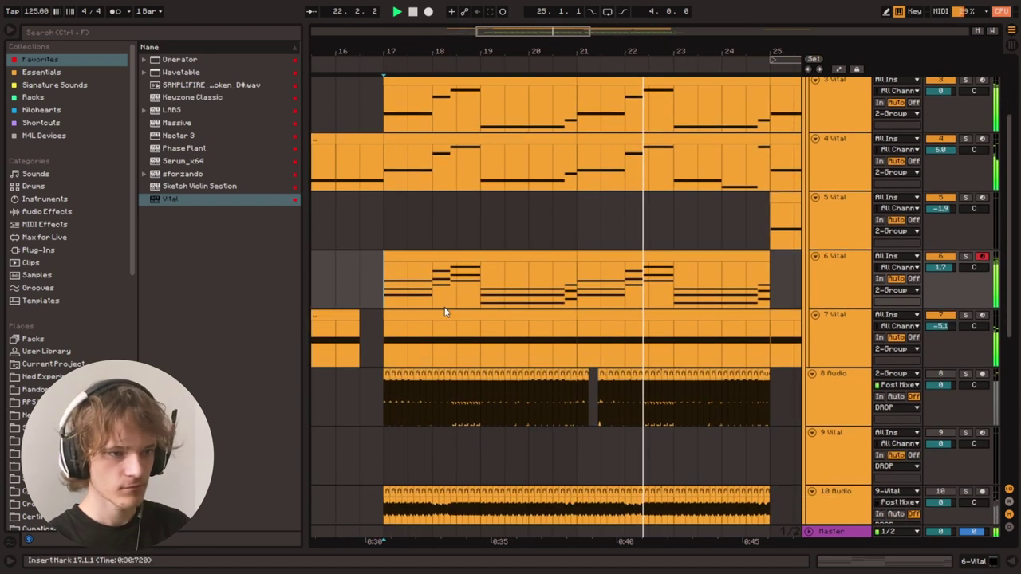
pyautogui.moveTo(480, 51); pyautogui.dragTo(469, 51)
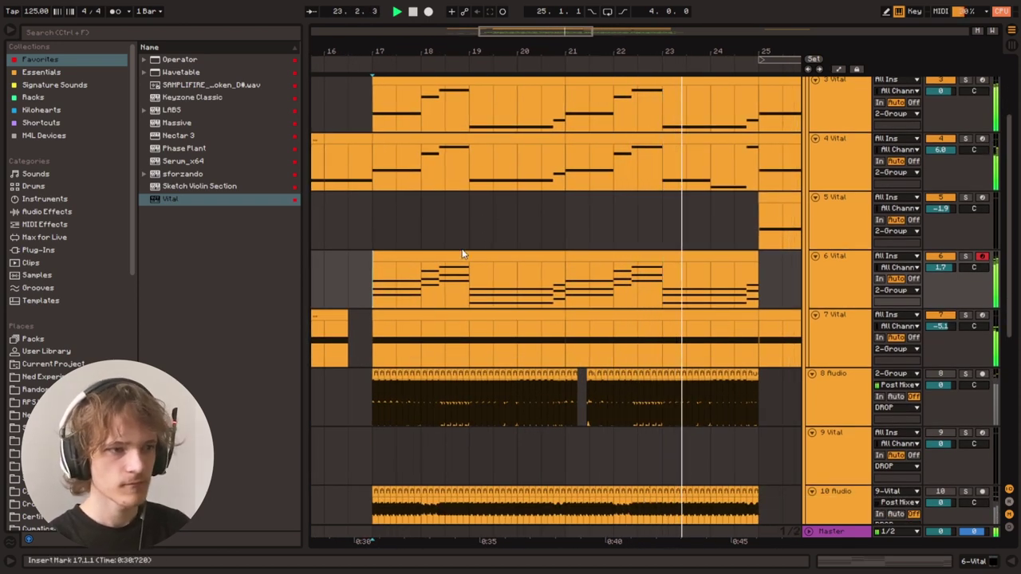
pyautogui.scroll(2, 459, 256)
pyautogui.scroll(-3, 726, 296)
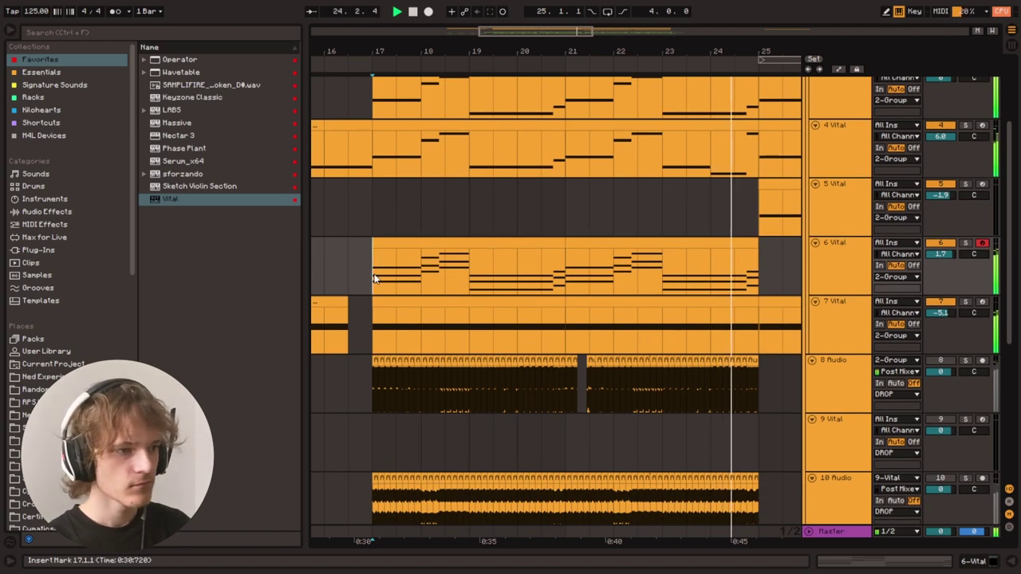
pyautogui.scroll(4, 399, 275)
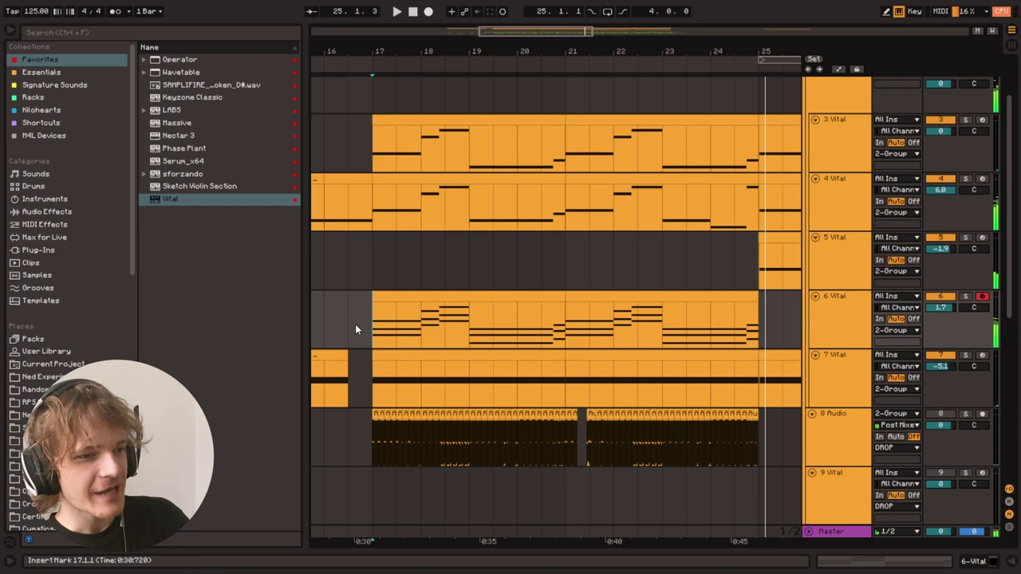
# Add a seventh on top of the first four chords in the first 6 Vital clip: C3, F3, G3 and A2.
pyautogui.click(492, 299)
pyautogui.doubleClick(483, 300)
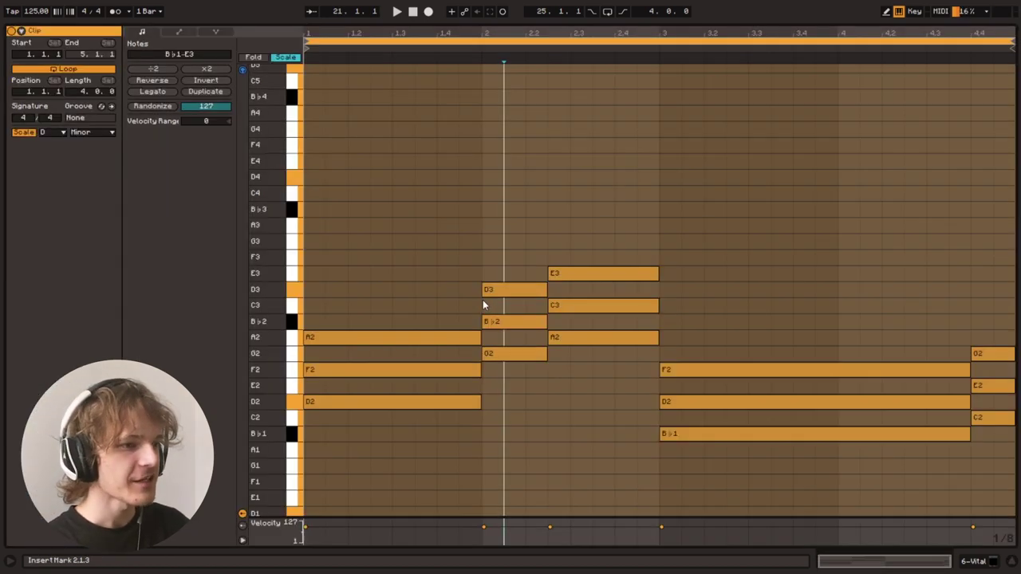
pyautogui.click(472, 224)
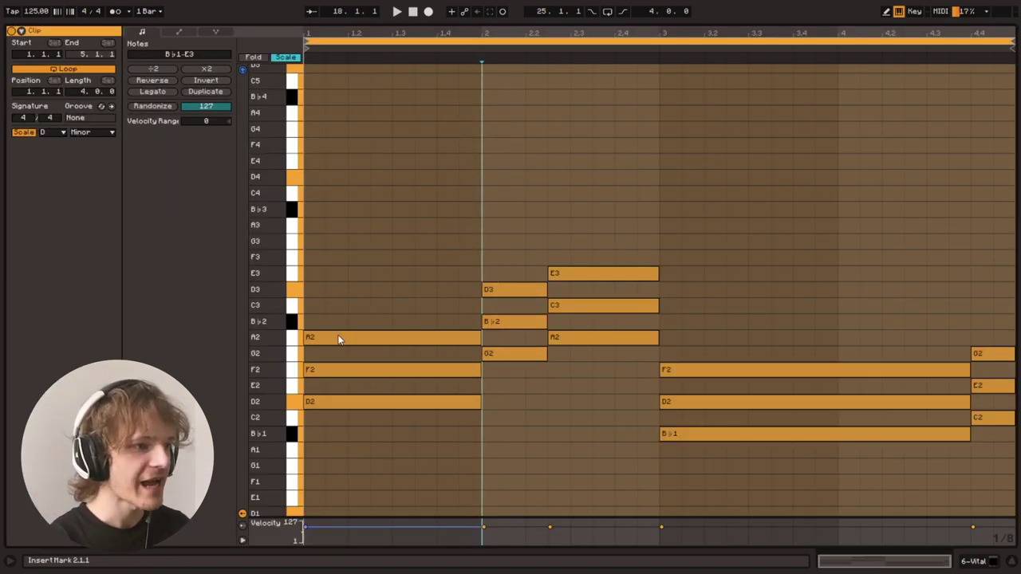
pyautogui.doubleClick(342, 311)
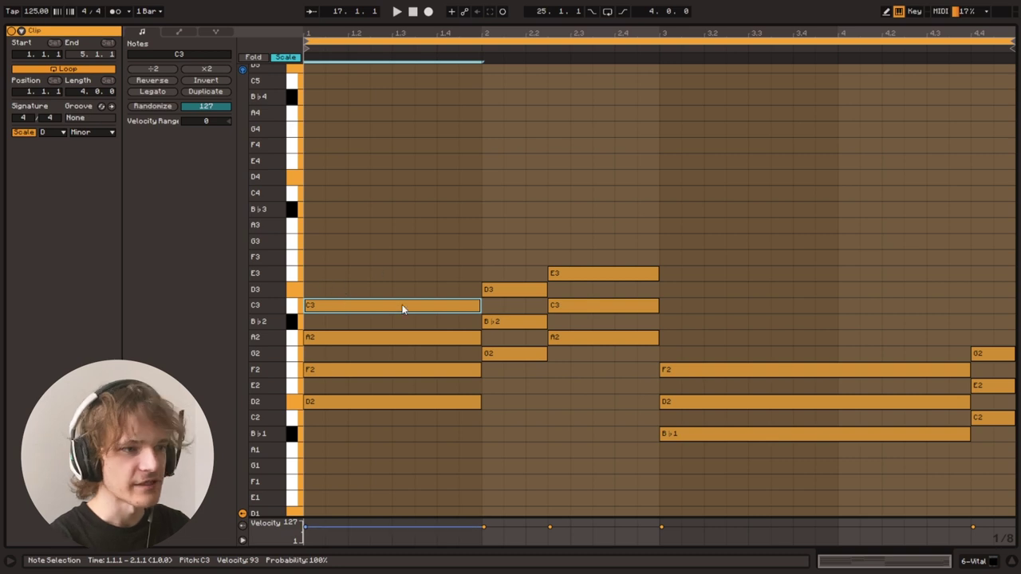
pyautogui.click(489, 300)
pyautogui.moveTo(494, 292); pyautogui.dragTo(497, 258)
pyautogui.moveTo(579, 275); pyautogui.dragTo(580, 245)
pyautogui.click(560, 257)
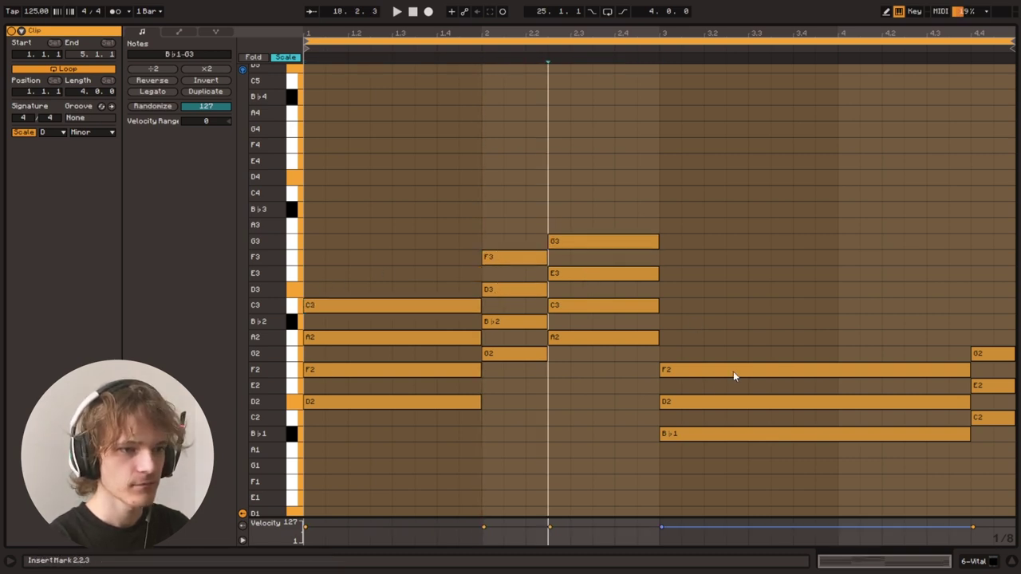
pyautogui.doubleClick(705, 337)
pyautogui.click(658, 192)
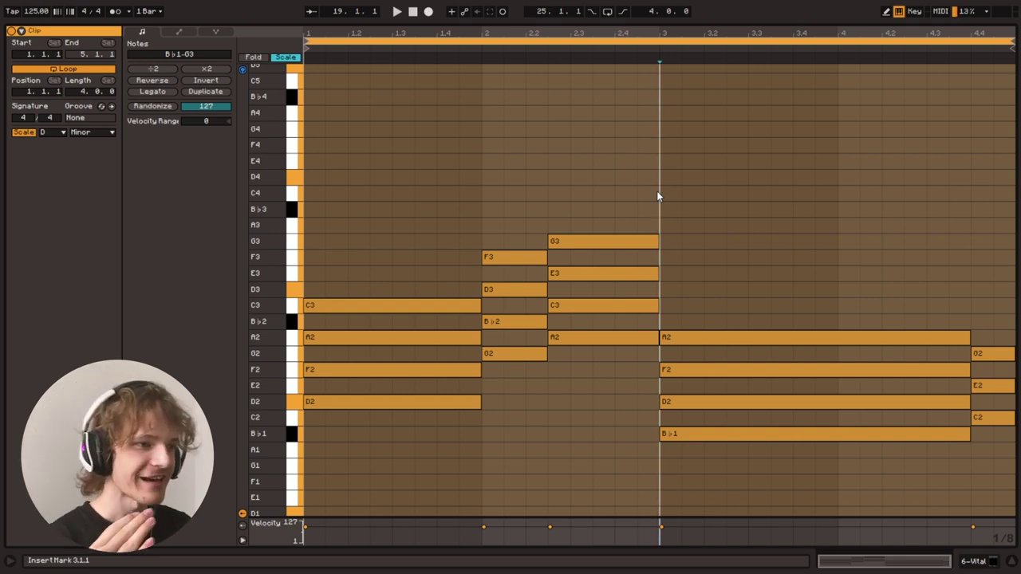
# Audition the extended chords and mute the 6 Vital track.
pyautogui.press('space')
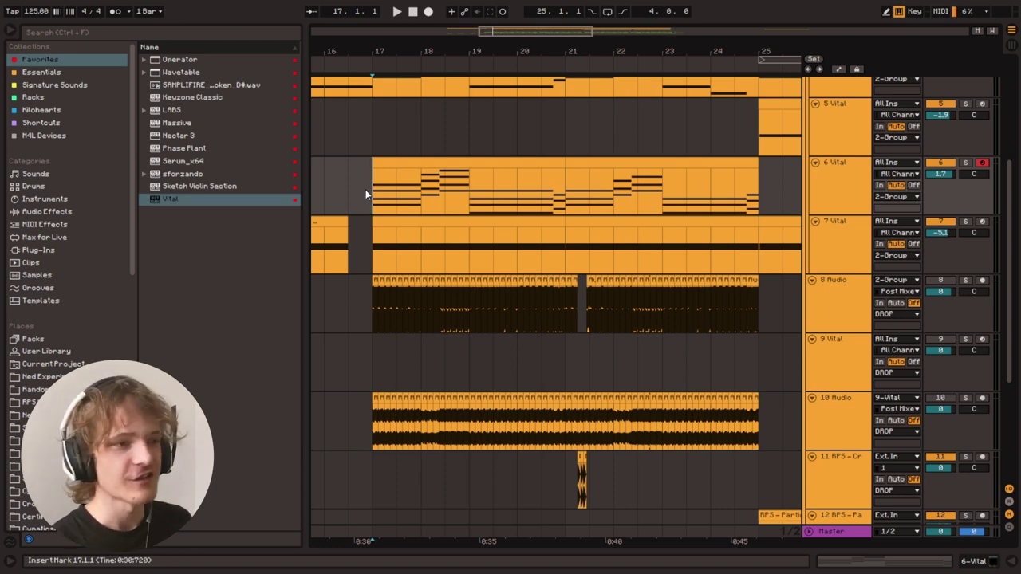
pyautogui.scroll(5, 797, 216)
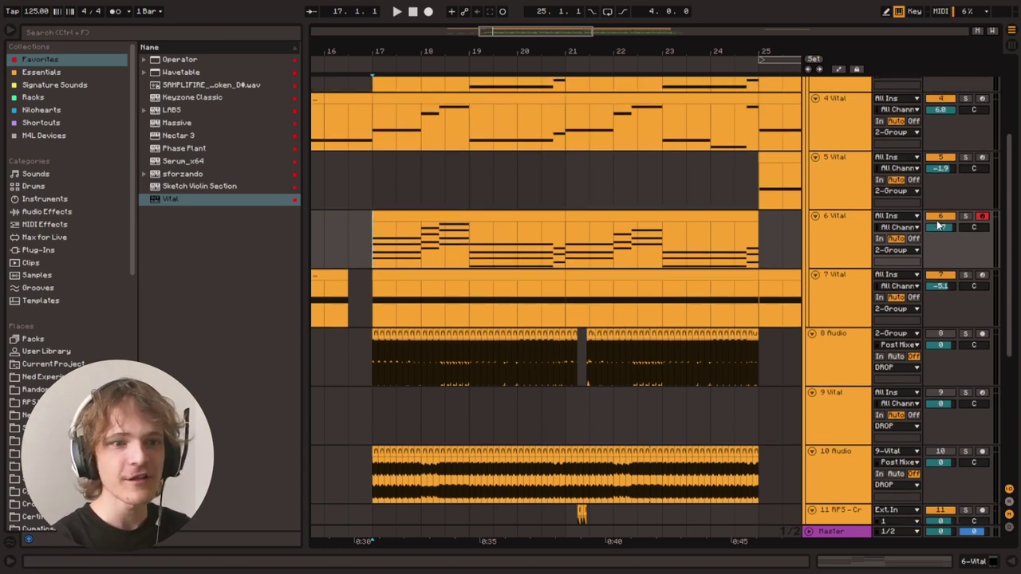
pyautogui.scroll(-3, 521, 31)
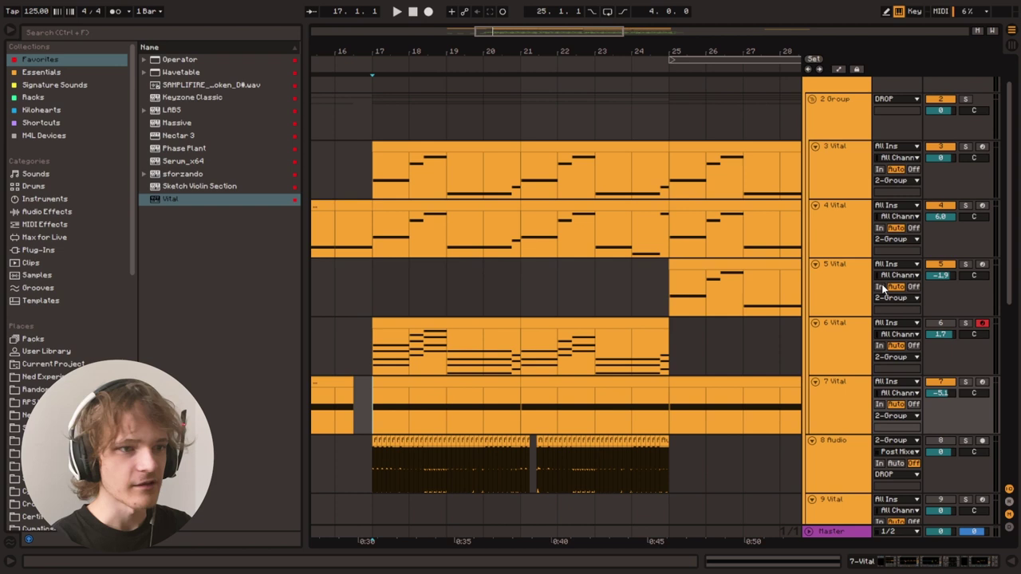
# Solo the 8 Audio track for a short listen from bar 17 and release the solo.
pyautogui.scroll(-2, 375, 392)
pyautogui.press('space')
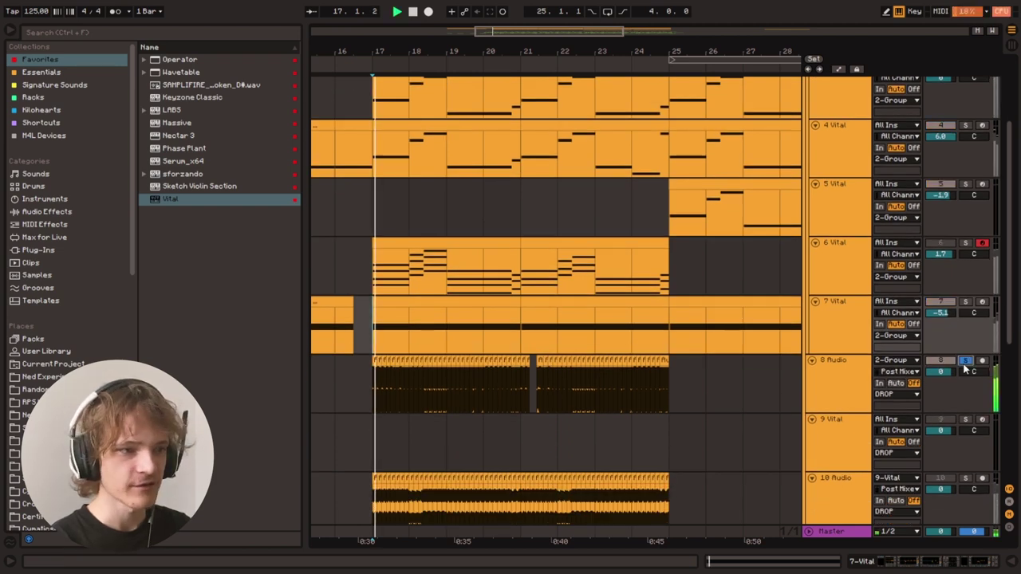
pyautogui.scroll(-2, 436, 372)
pyautogui.click(375, 325)
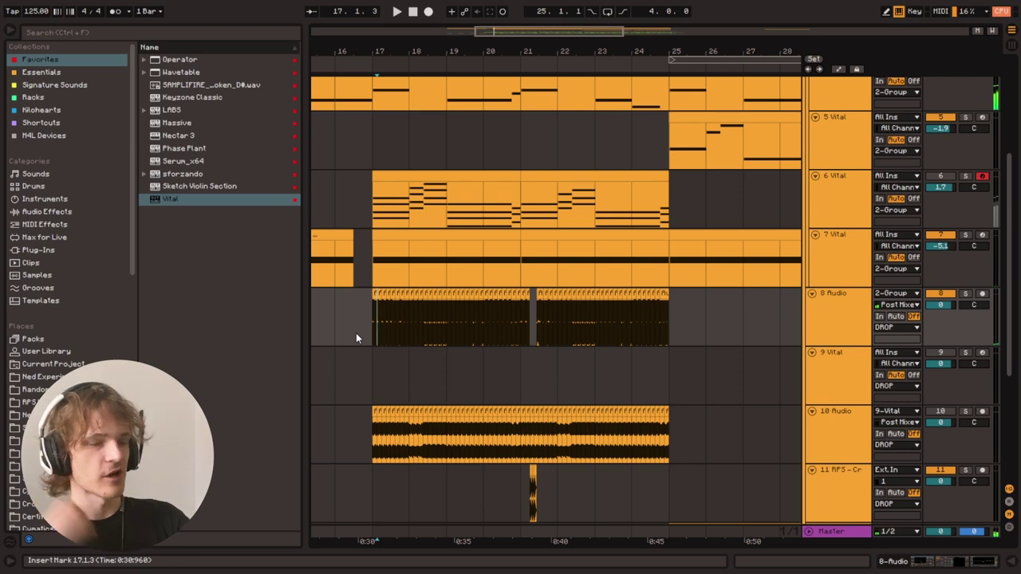
# Play the drop from bar 17 with the chords muted, and listen to the 7 Vital track soloed.
pyautogui.click(390, 270)
pyautogui.moveTo(513, 31); pyautogui.dragTo(517, 39)
pyautogui.press('space')
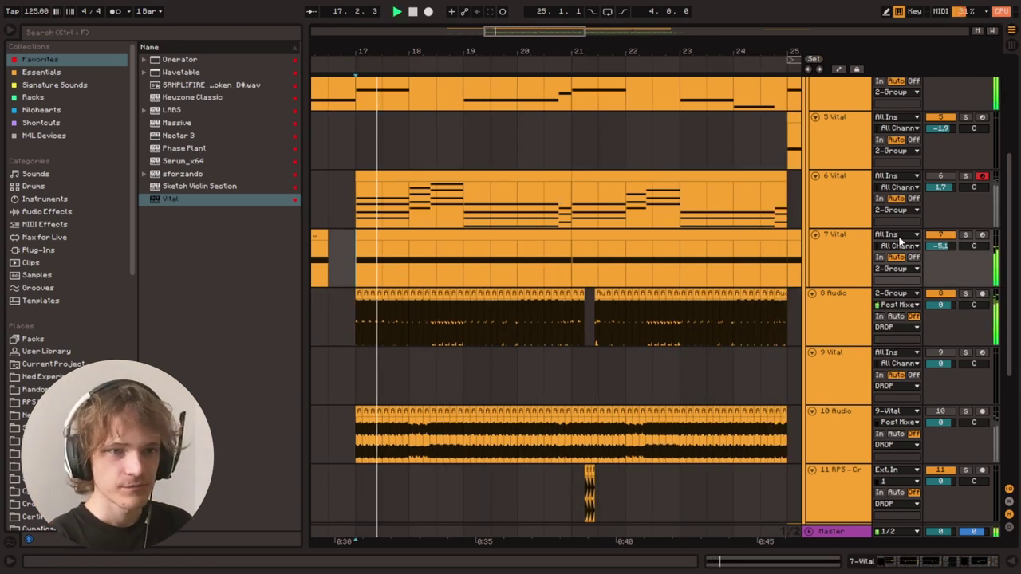
pyautogui.press('space')
pyautogui.click(965, 235)
pyautogui.scroll(2, 374, 312)
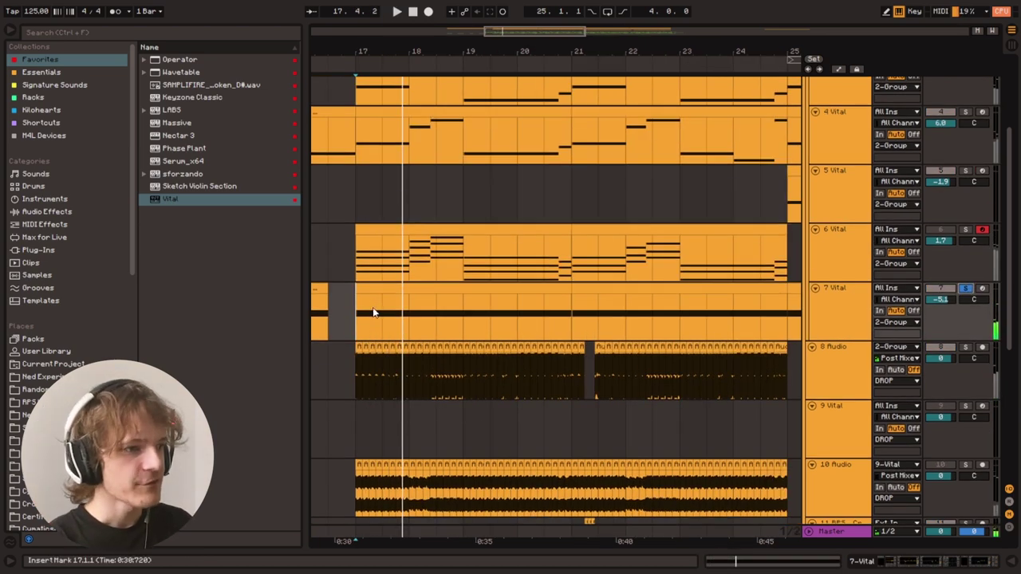
pyautogui.press('space')
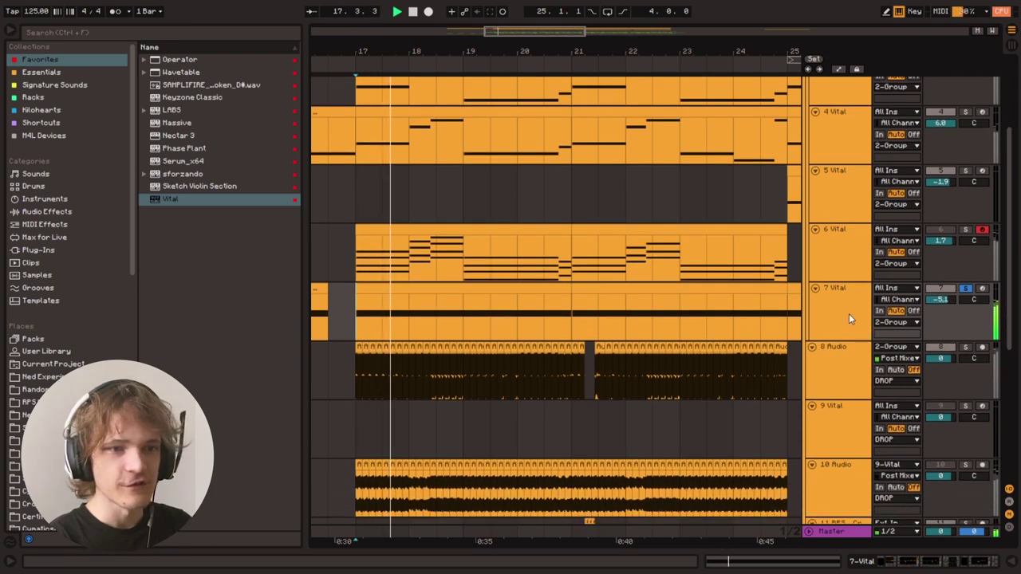
# Examine the 7 Vital device chain while it plays soloed, covering Chorus-Ensemble and both EQ Eights, and release the solo.
pyautogui.doubleClick(849, 314)
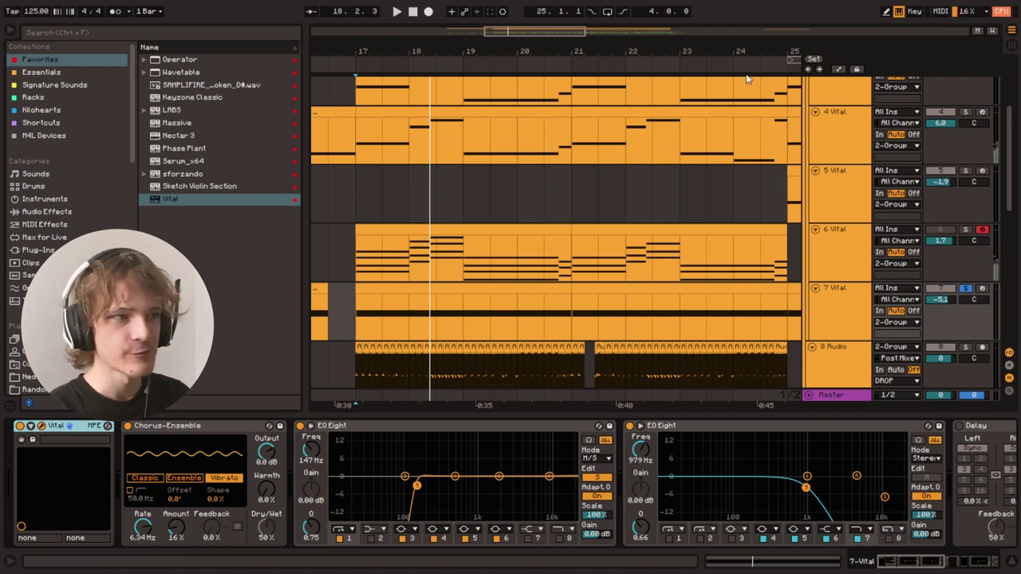
pyautogui.press('space')
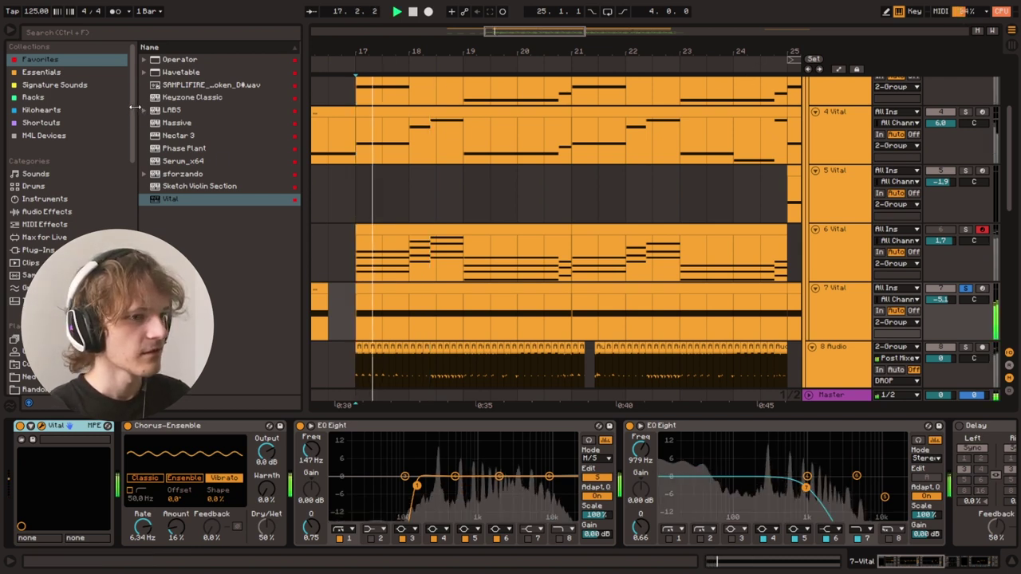
pyautogui.press('space')
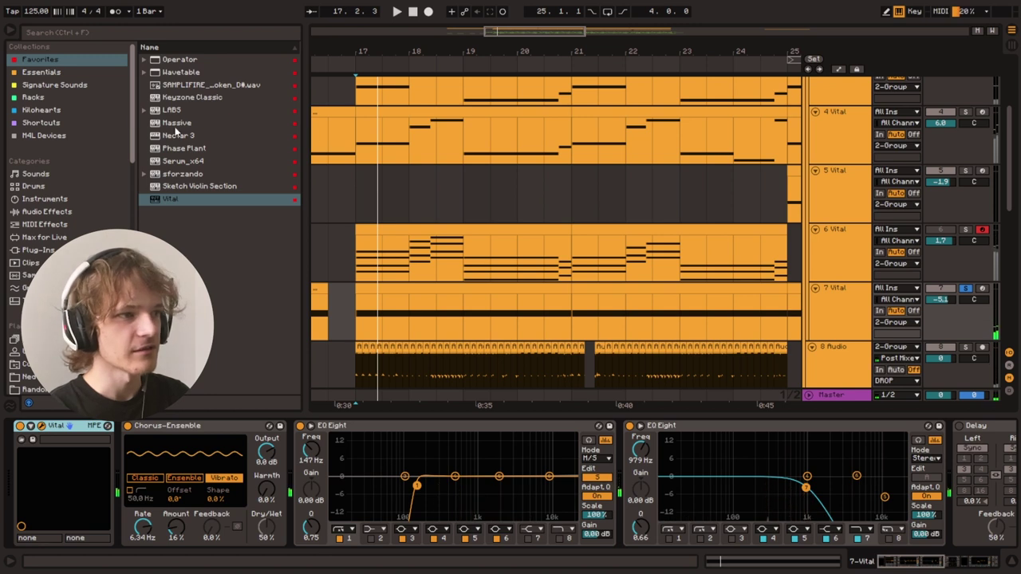
pyautogui.press('space')
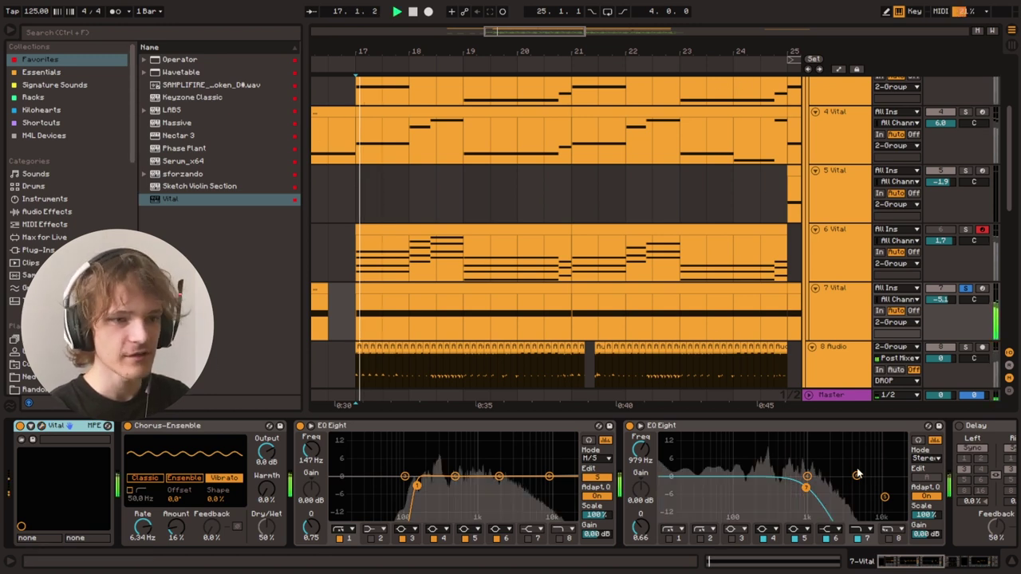
pyautogui.press('space')
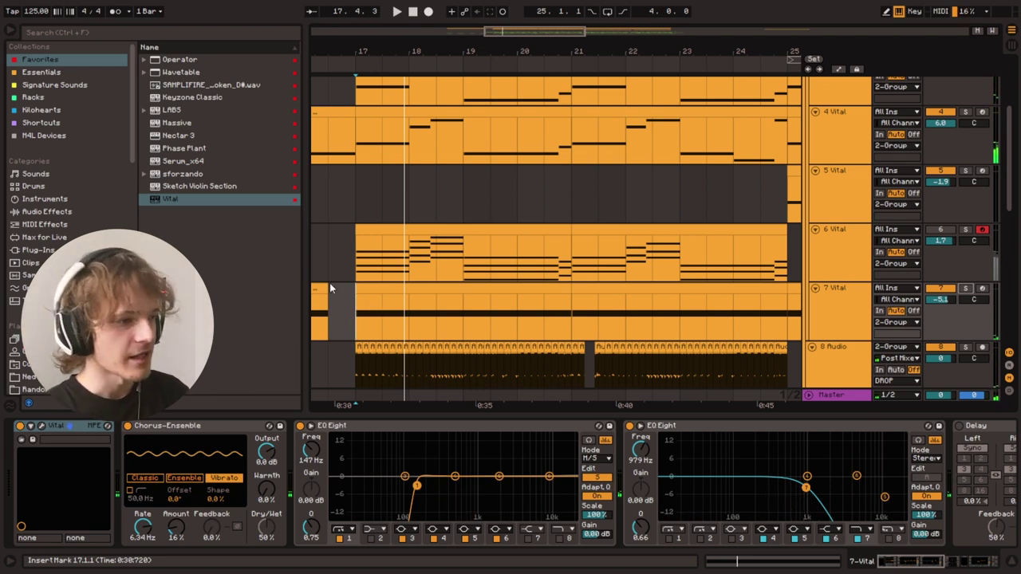
pyautogui.click(209, 425)
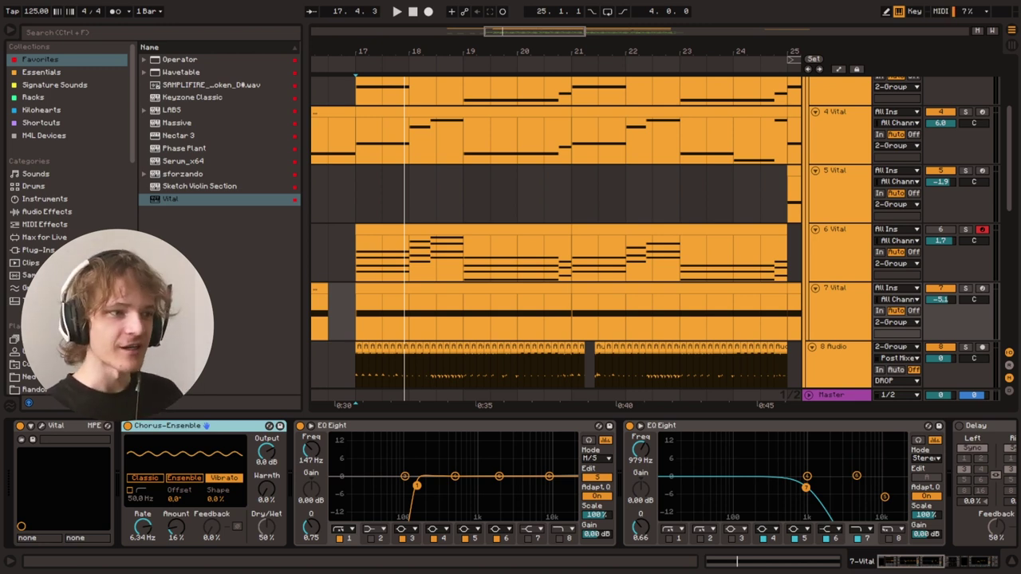
# Set the 7 Vital track volume to -3.0 dB during playback and compare the drop with that track muted and unmuted.
pyautogui.click(368, 312)
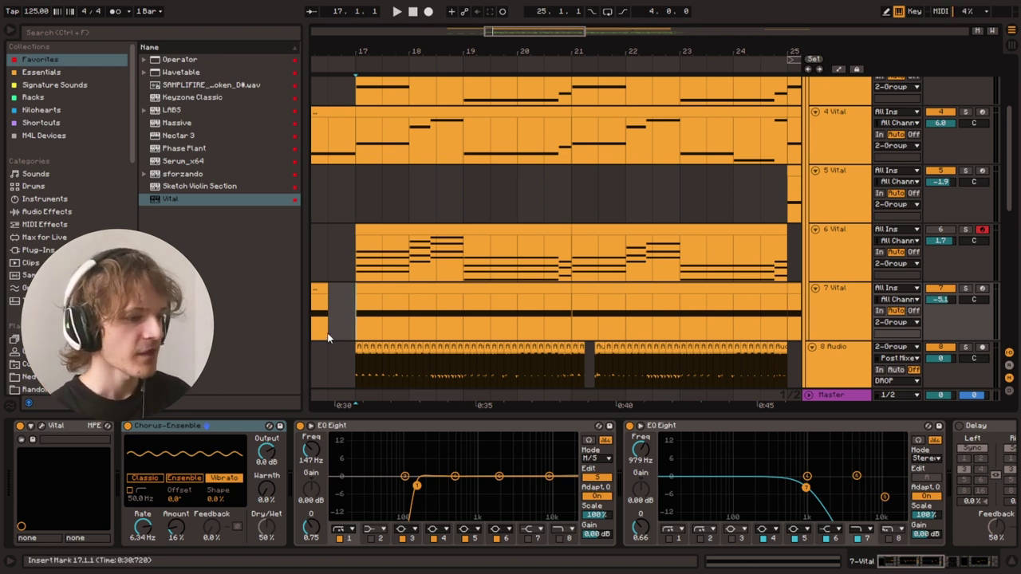
pyautogui.click(364, 289)
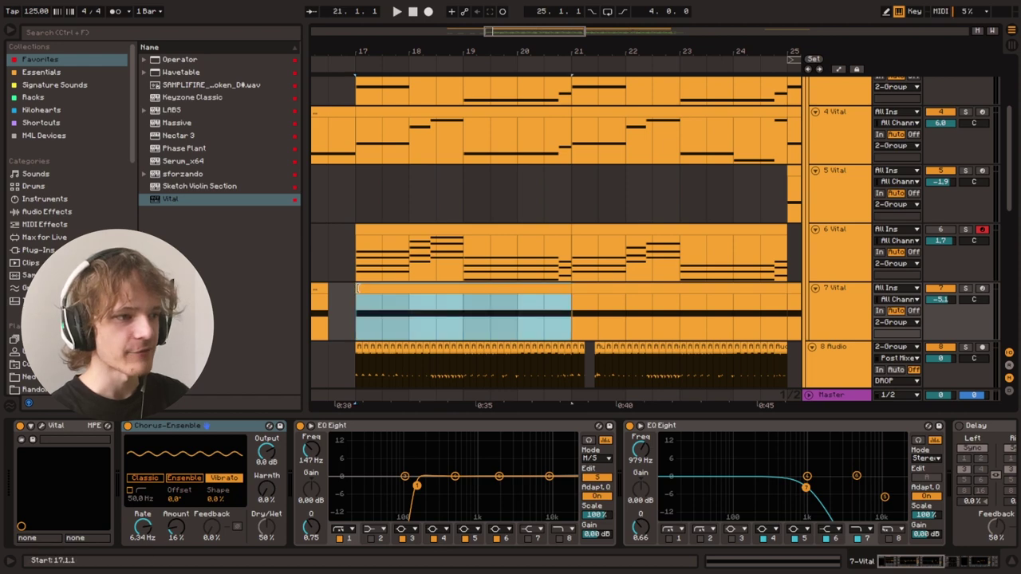
pyautogui.click(356, 321)
pyautogui.press('space')
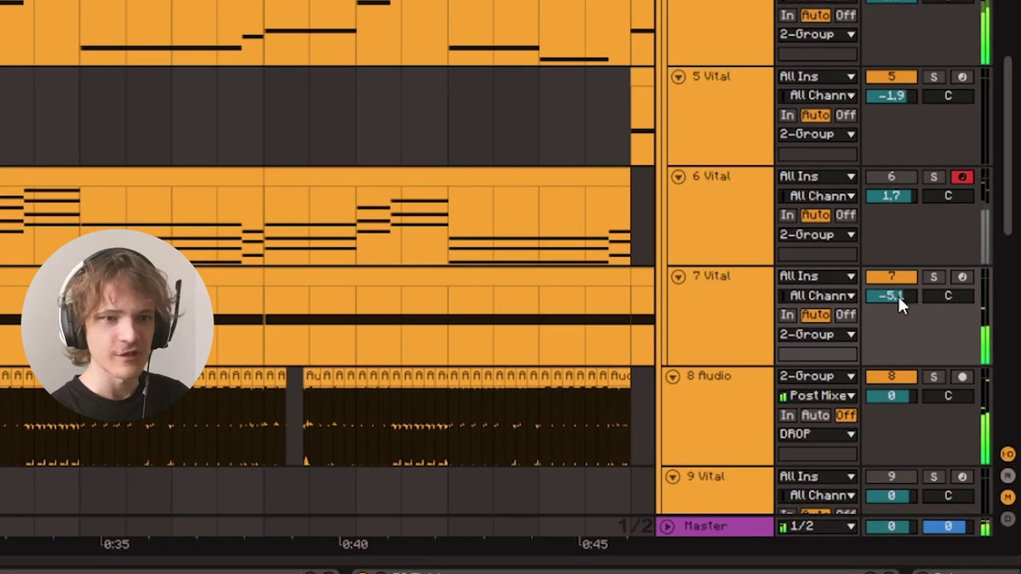
pyautogui.moveTo(898, 295)
pyautogui.mouseDown()
pyautogui.moveTo(898, 259)
pyautogui.moveTo(898, 301)
pyautogui.moveTo(909, 287)
pyautogui.mouseUp()
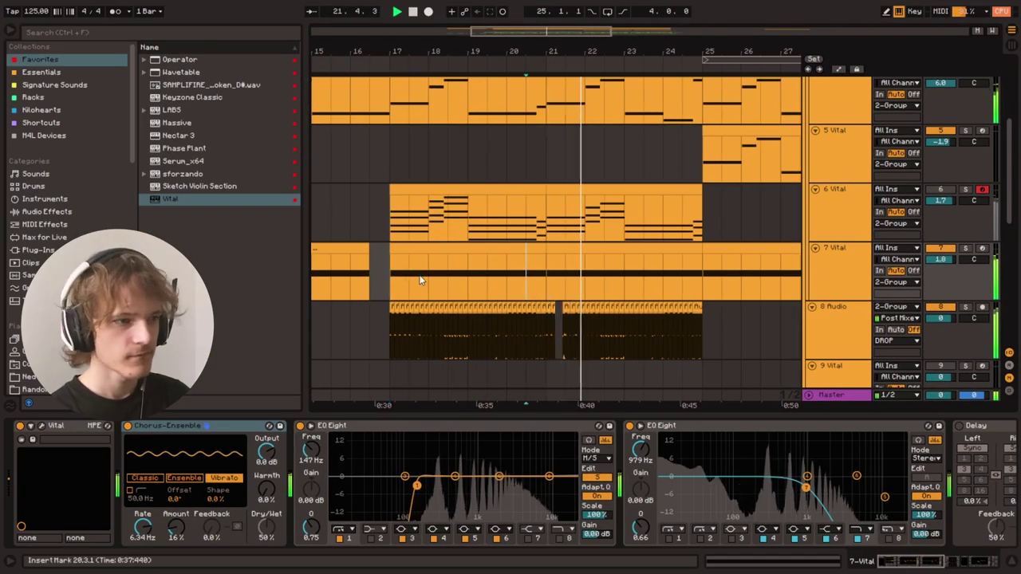
pyautogui.moveTo(941, 260); pyautogui.dragTo(941, 270)
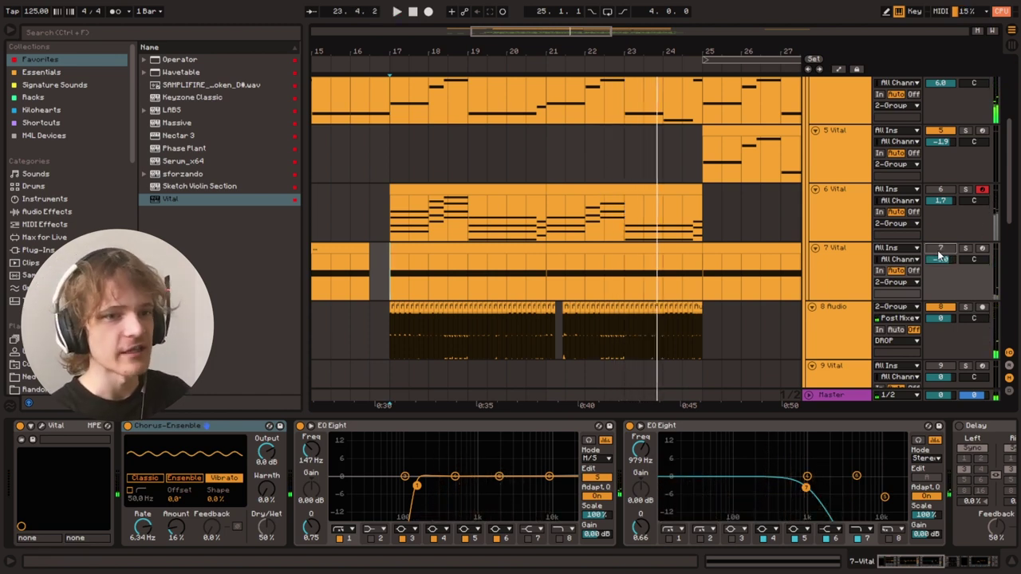
pyautogui.press('space')
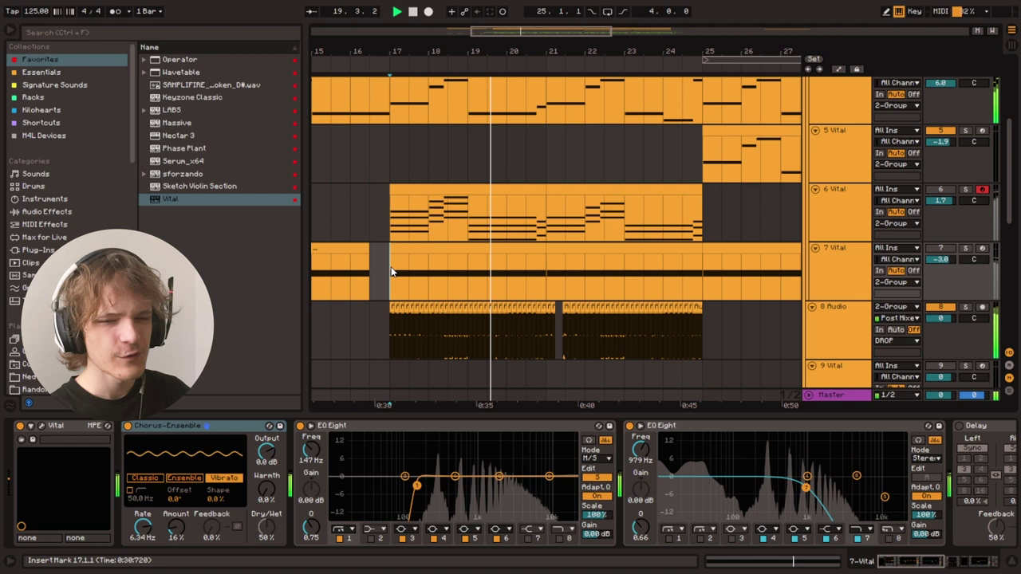
pyautogui.click(944, 249)
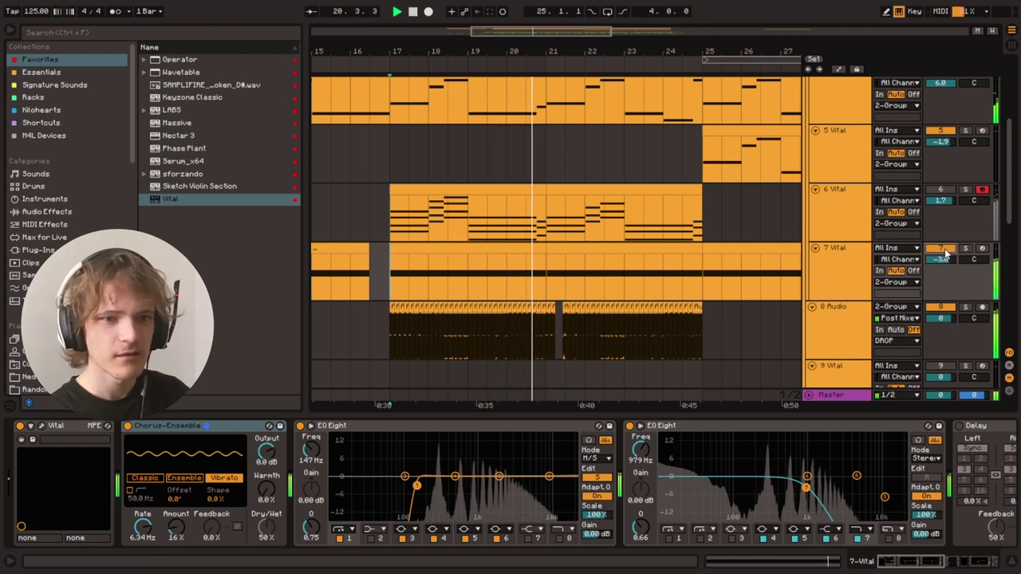
# Set the 7 Vital track volume to -2.1 dB and return the insert marker to bar 17.
pyautogui.moveTo(944, 260); pyautogui.dragTo(946, 259)
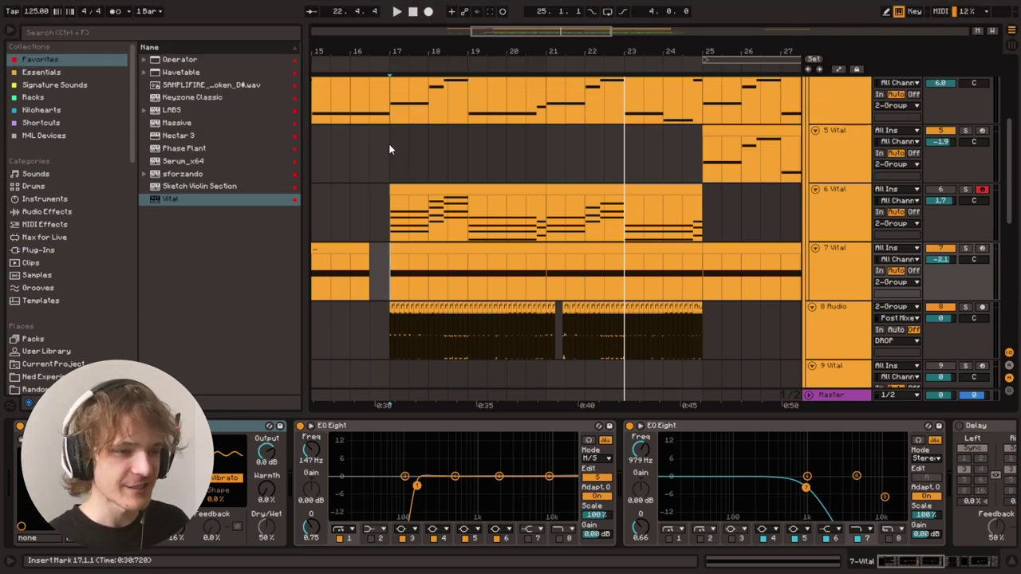
pyautogui.click(383, 262)
# Insert a new MIDI track directly below the 8 Audio track.
pyautogui.moveTo(530, 34); pyautogui.dragTo(598, 20)
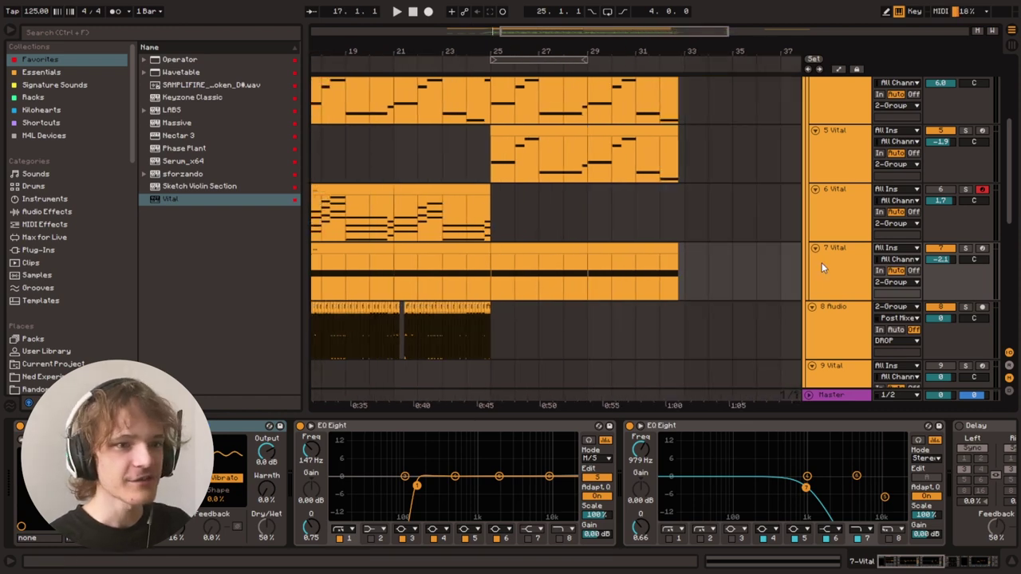
pyautogui.scroll(-4, 830, 262)
pyautogui.click(862, 215)
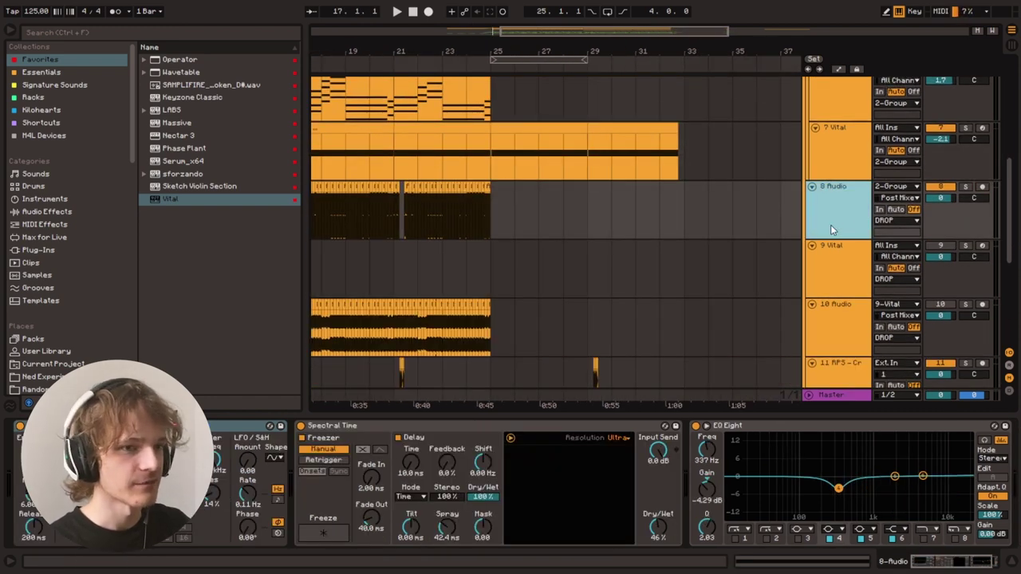
pyautogui.hotkey('ctrl', 'shift', 't')
pyautogui.scroll(-2, 66, 325)
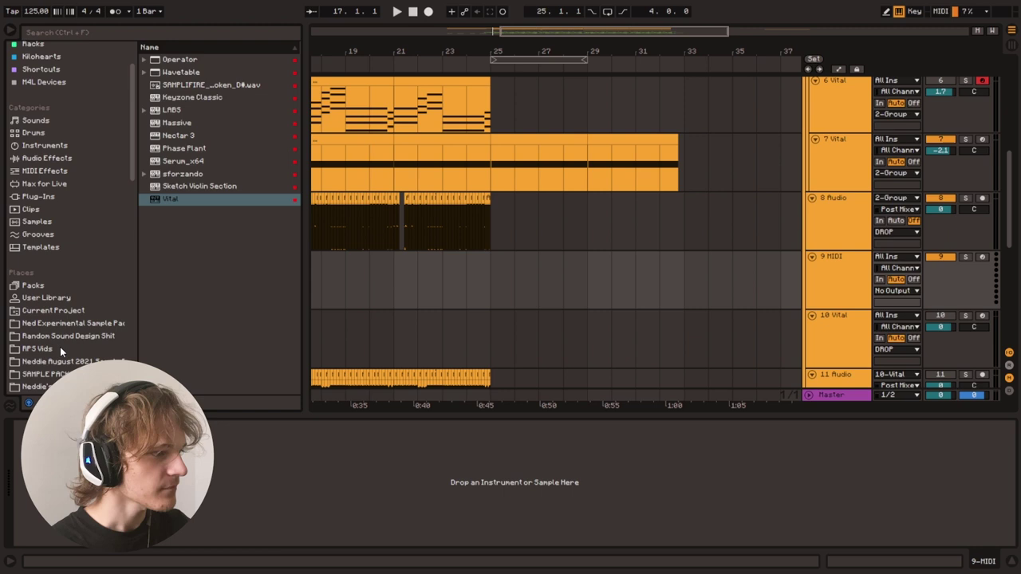
# Open the Granular Shots folder of the Granular Melodies Pack in RPS Vids and arm the 9 MIDI track.
pyautogui.click(37, 349)
pyautogui.scroll(1, 72, 239)
pyautogui.click(836, 275)
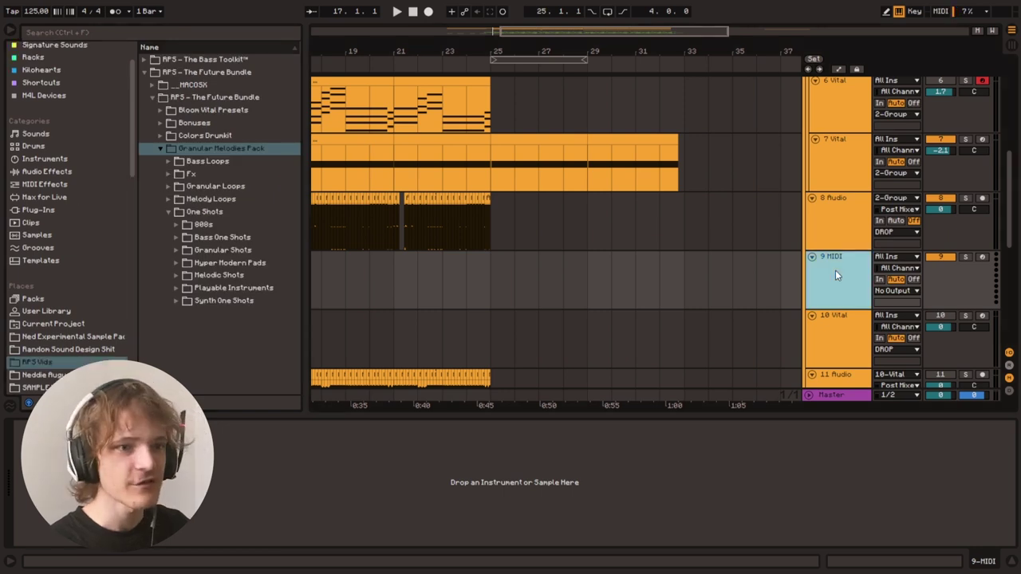
pyautogui.click(174, 250)
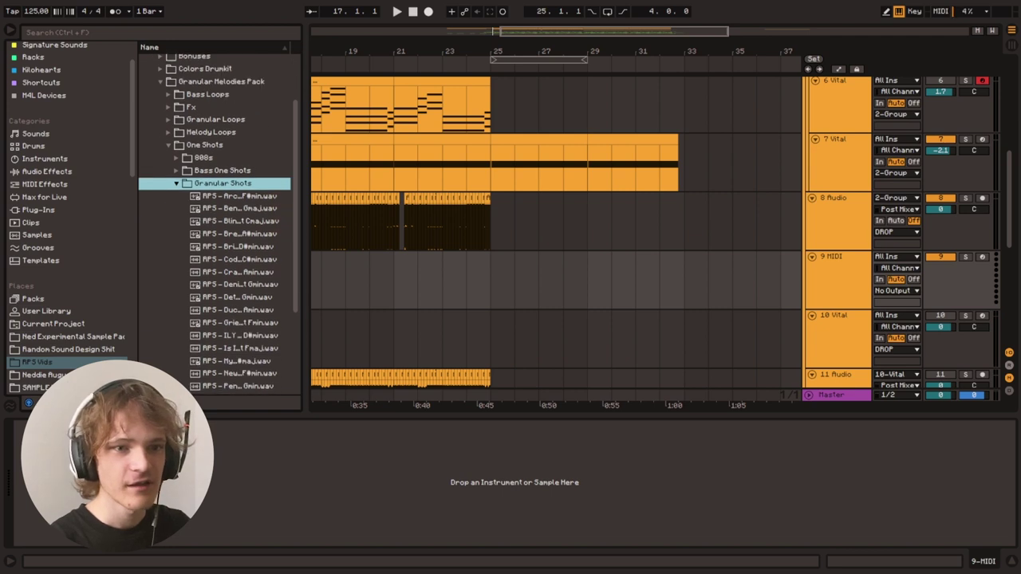
pyautogui.click(982, 257)
# Audition the one-shots in the Granular Shots folder one after another, down to the RPS - Sle... G#min sample.
pyautogui.click(245, 197)
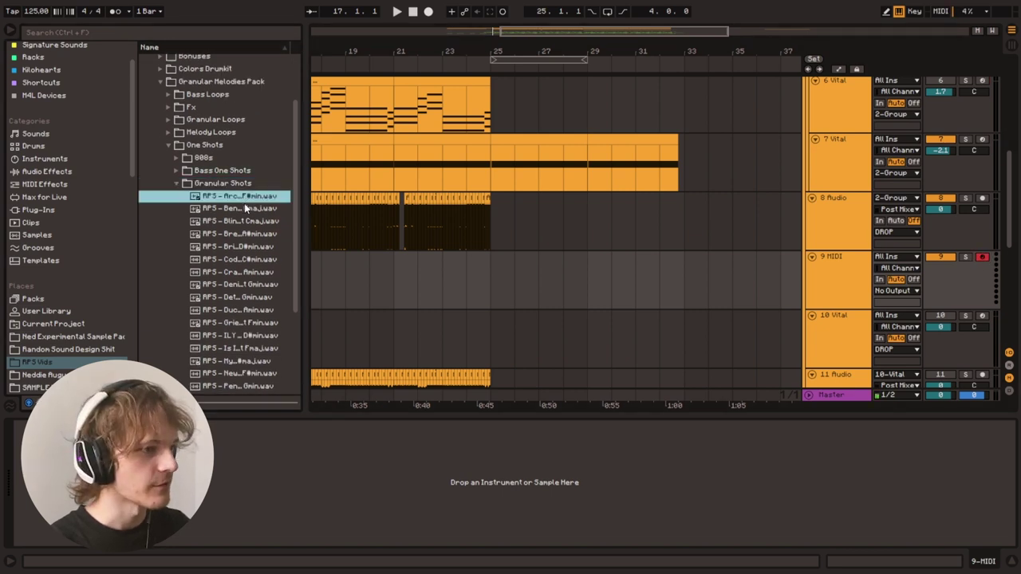
pyautogui.press('Down')
pyautogui.press('Down')
pyautogui.press('Down')
pyautogui.press('Down')
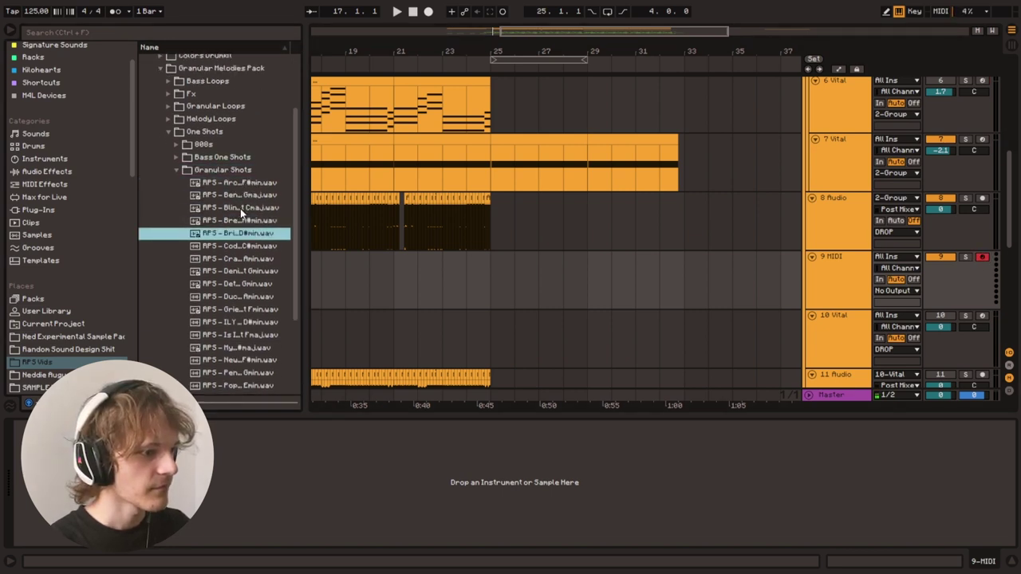
pyautogui.press('Down')
pyautogui.press('Down')
pyautogui.press('Down')
pyautogui.press('Down')
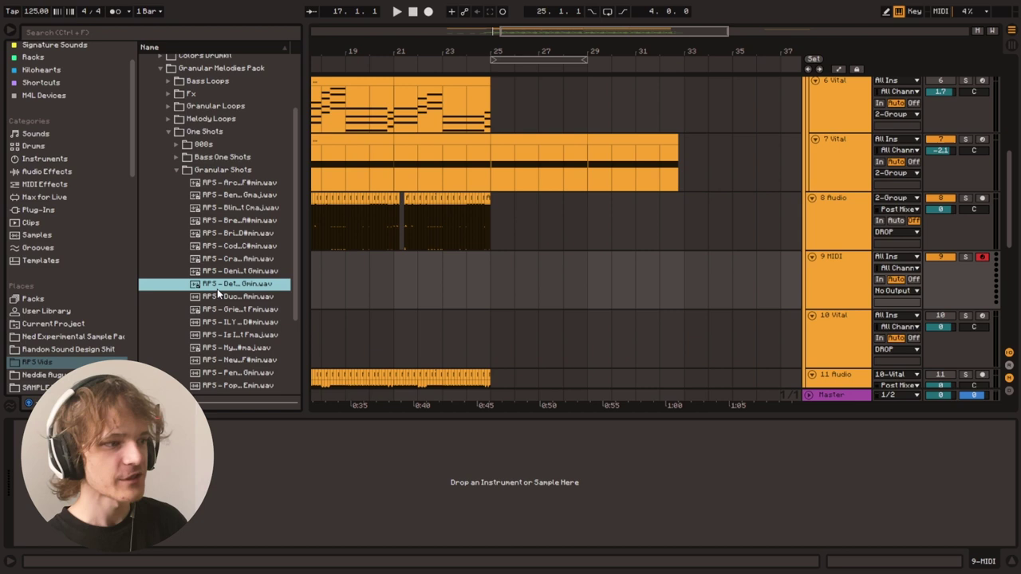
pyautogui.press('Down')
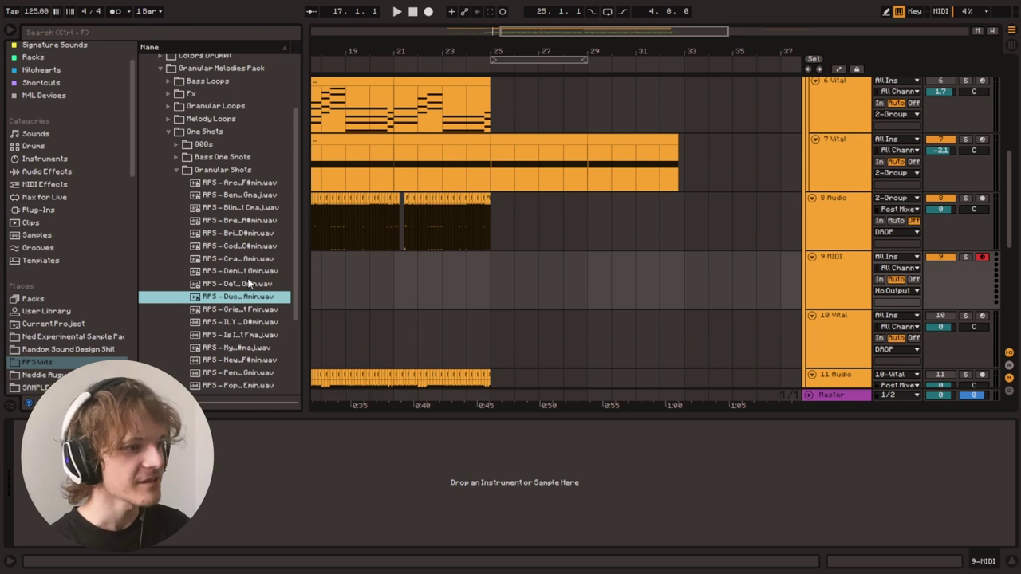
pyautogui.scroll(-5, 231, 273)
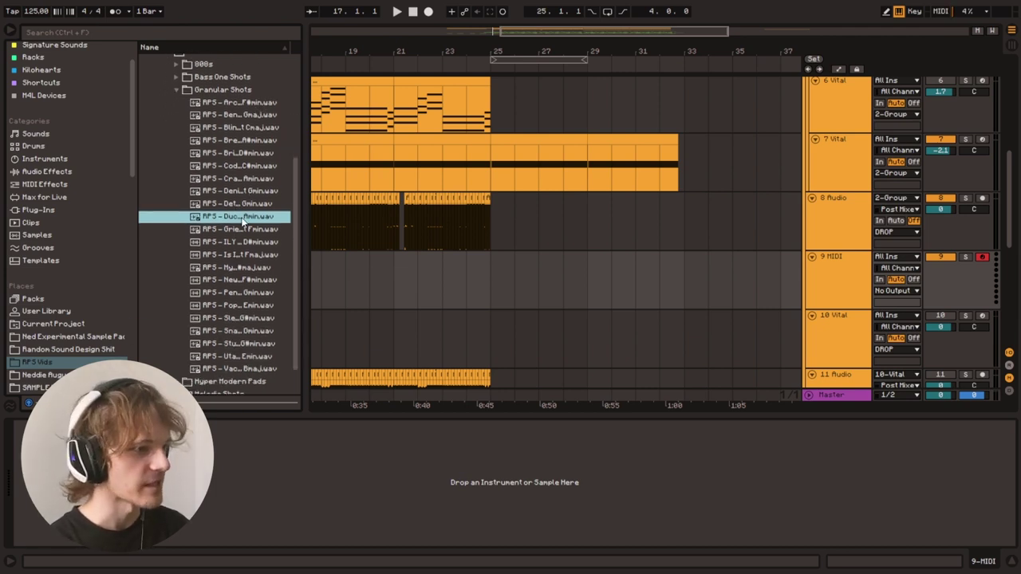
pyautogui.press('Down')
pyautogui.press('Down')
pyautogui.press('Down')
pyautogui.press('Down')
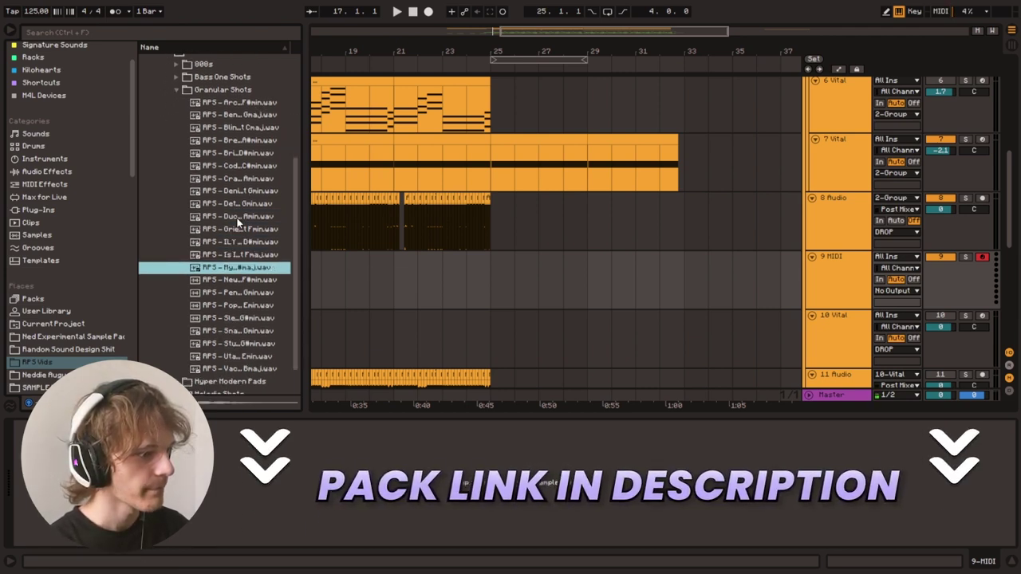
pyautogui.press('Down')
pyautogui.press('Down')
pyautogui.press('Down')
pyautogui.press('Down')
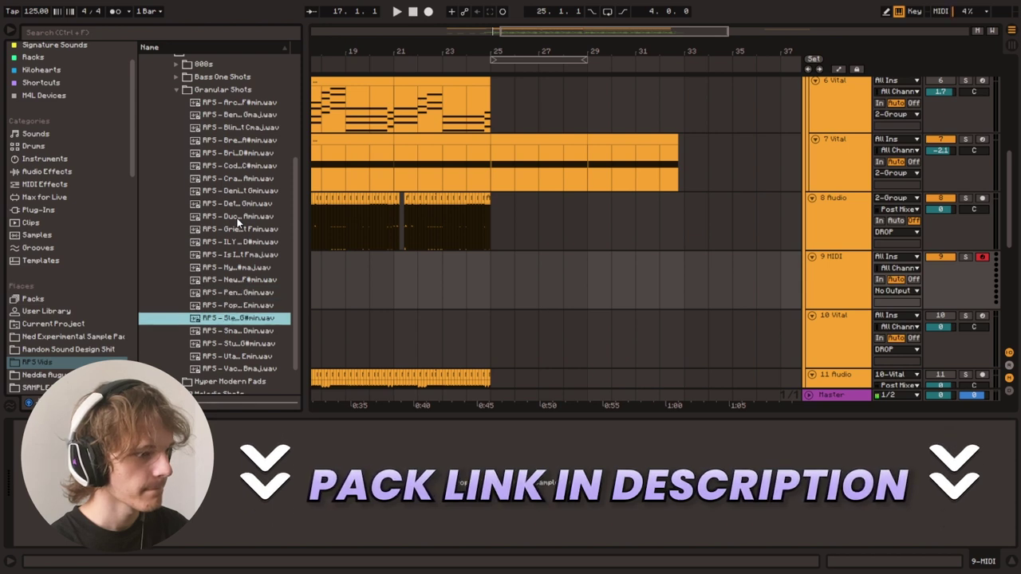
# Load RPS - Popstar Granular Shot Emin into Simpler on the 9 MIDI track and transpose it by -2 st.
pyautogui.click(267, 306)
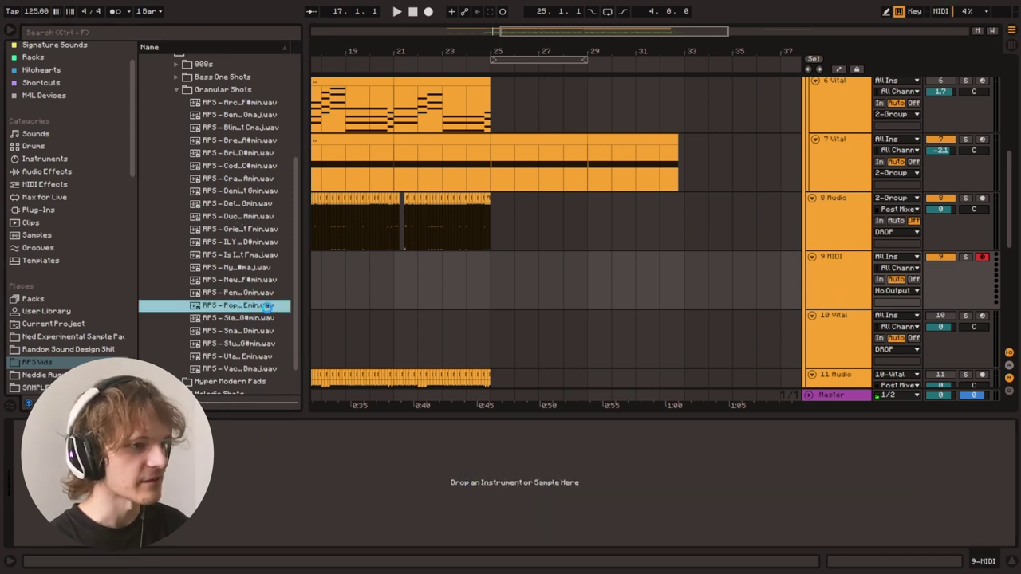
pyautogui.doubleClick(268, 307)
pyautogui.click(292, 427)
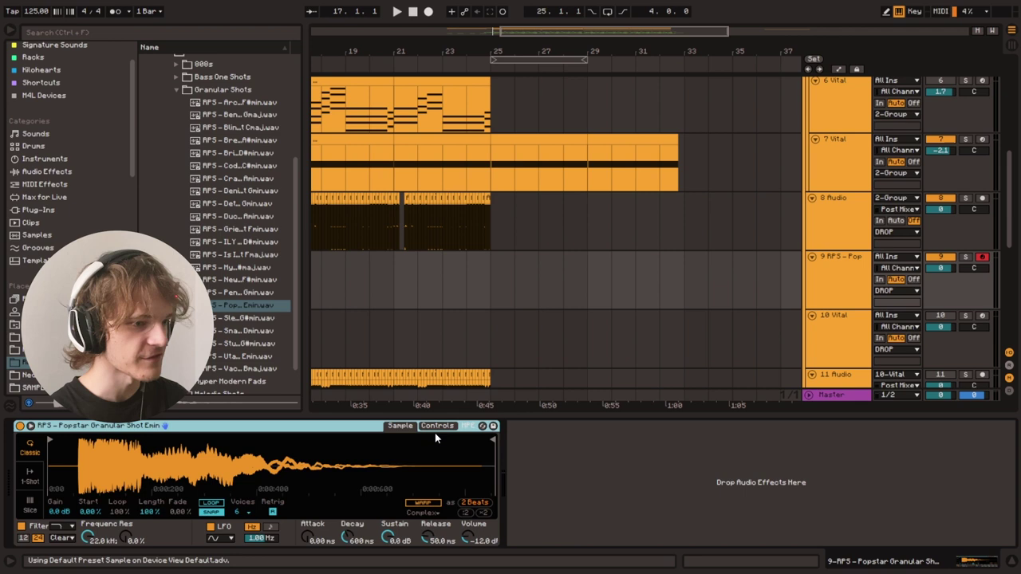
pyautogui.click(436, 427)
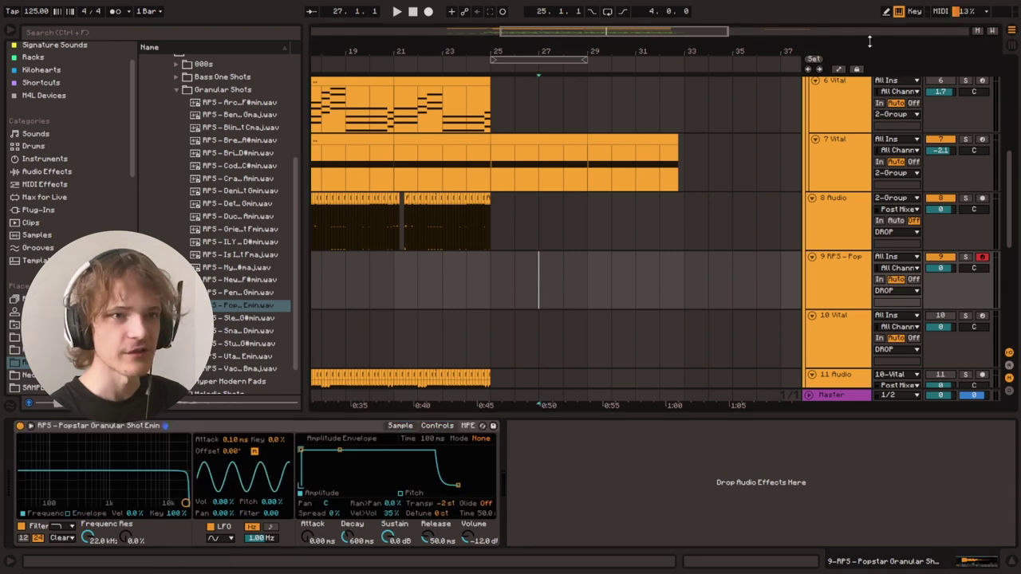
# Play the drop from bar 23 while trying the Popstar sample on the armed track, and show its waveform again.
pyautogui.click(443, 272)
pyautogui.press('space')
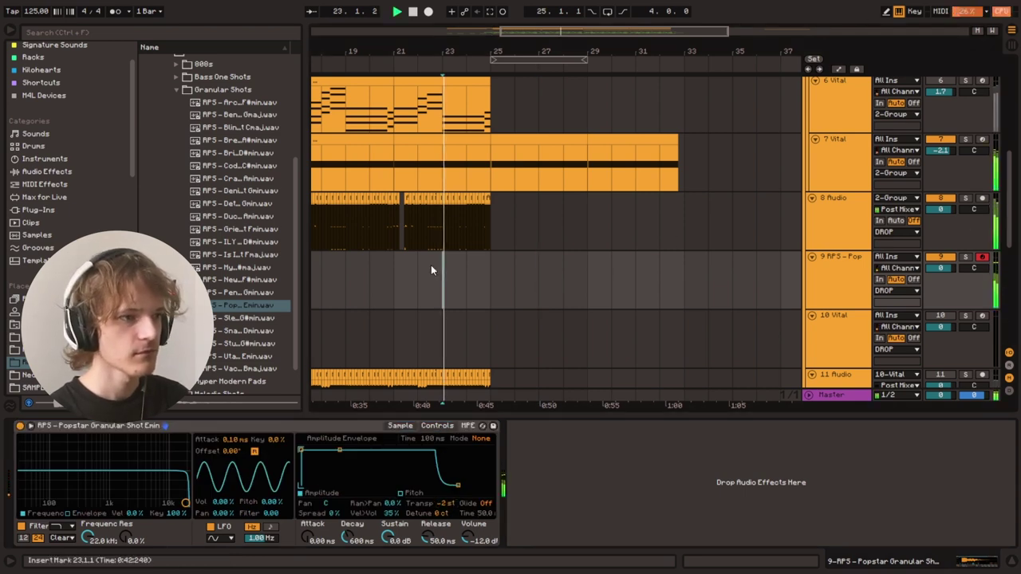
pyautogui.moveTo(521, 51); pyautogui.dragTo(656, 51)
pyautogui.click(438, 282)
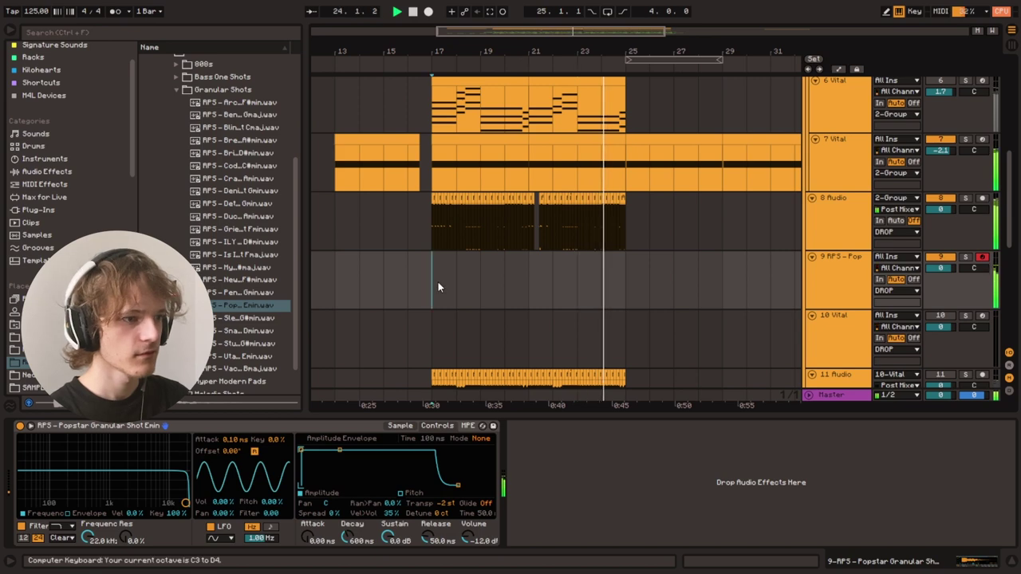
pyautogui.click(401, 426)
pyautogui.press('space')
# Inspect the start of the Popstar sample up close and convert its Simpler to Sampler.
pyautogui.moveTo(83, 467); pyautogui.dragTo(99, 440)
pyautogui.moveTo(99, 448); pyautogui.dragTo(90, 456)
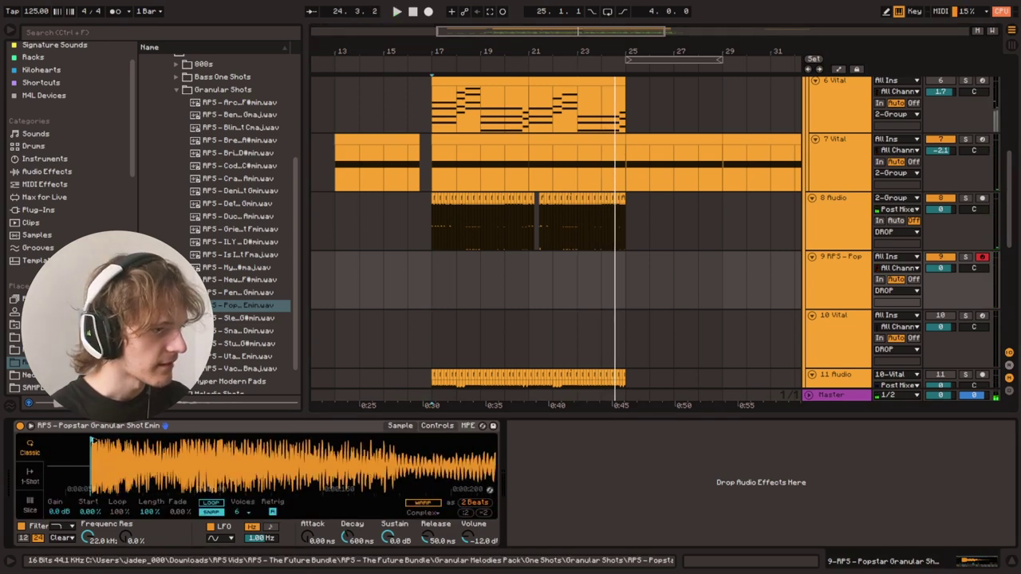
pyautogui.scroll(-4, 92, 440)
pyautogui.click(134, 435)
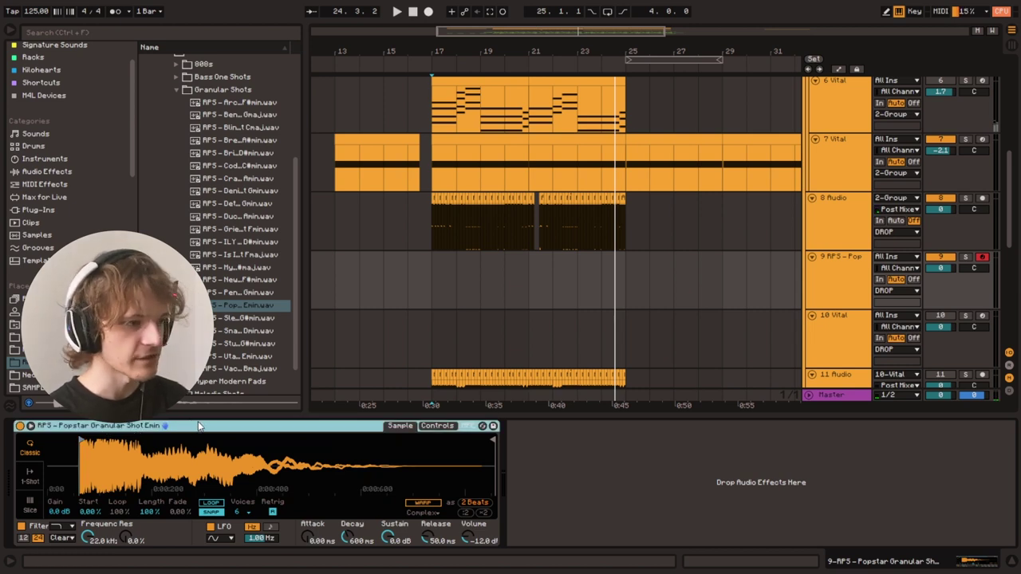
pyautogui.click(199, 427)
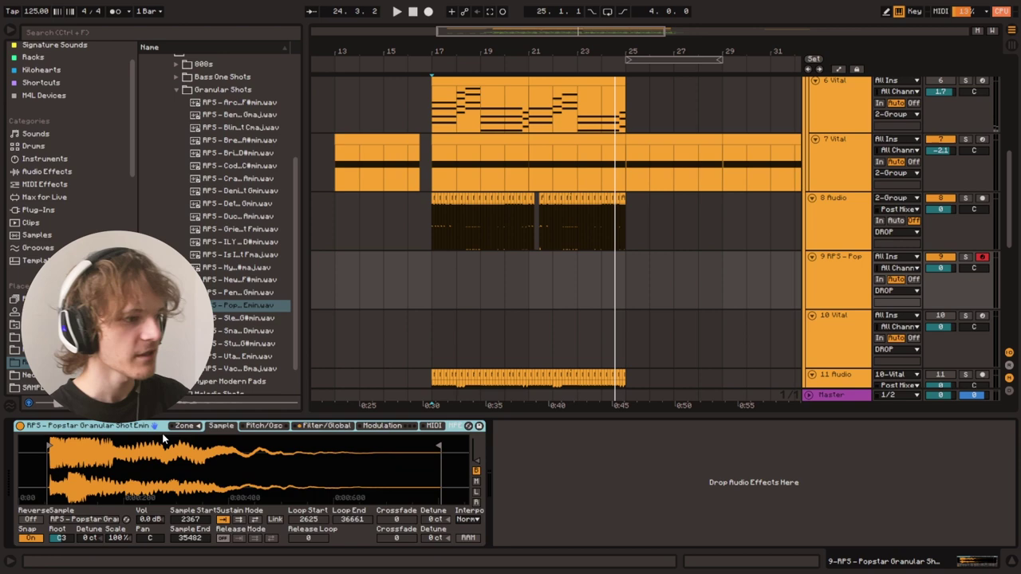
# Turn off Snap in Sampler and set the sample start to 2616 and the sample end to 28536.
pyautogui.scroll(5, 49, 455)
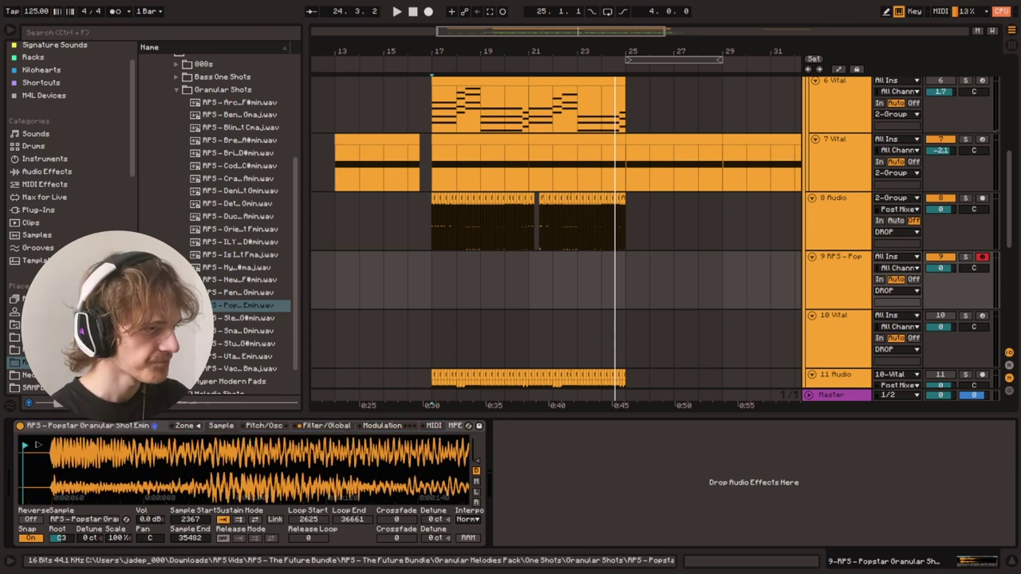
pyautogui.click(31, 539)
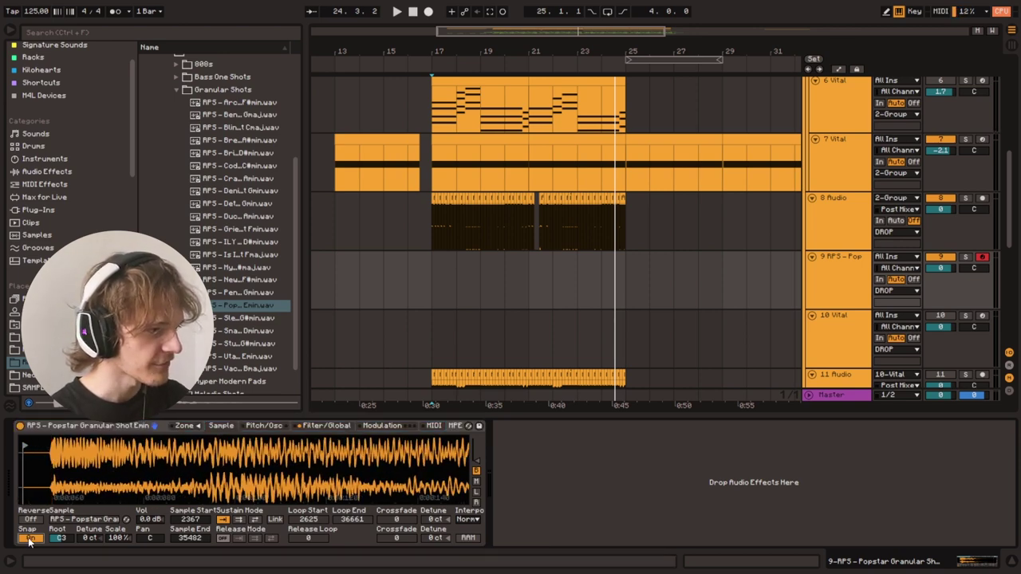
pyautogui.scroll(-5, 56, 444)
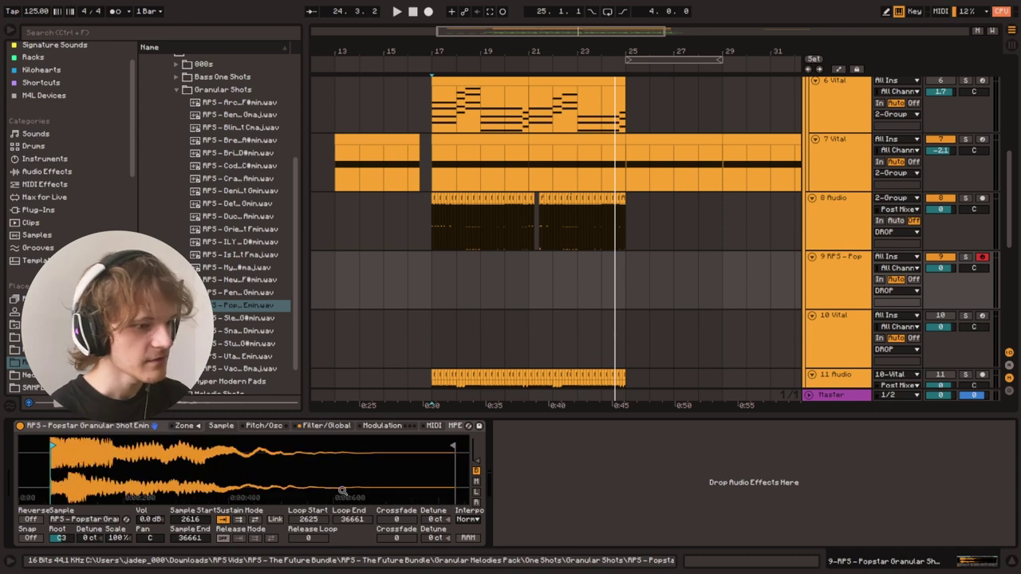
pyautogui.moveTo(391, 443); pyautogui.dragTo(356, 444)
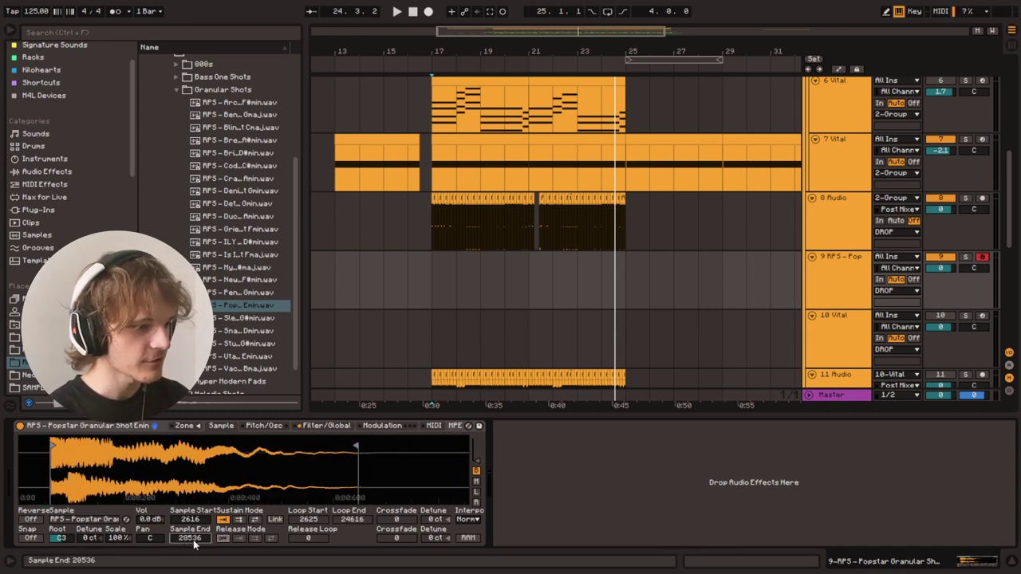
# Enable the forward sustain loop in Sampler and extend the sample end to 37799.
pyautogui.click(239, 519)
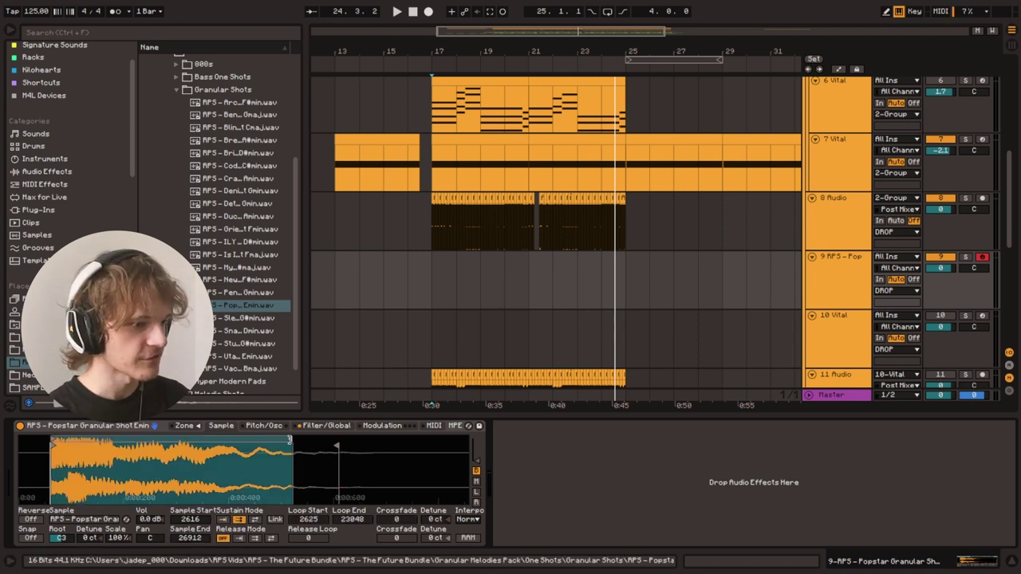
pyautogui.moveTo(290, 439)
pyautogui.mouseDown()
pyautogui.moveTo(336, 439)
pyautogui.moveTo(286, 441)
pyautogui.mouseUp()
pyautogui.moveTo(352, 520)
pyautogui.mouseDown()
pyautogui.moveTo(352, 558)
pyautogui.moveTo(352, 521)
pyautogui.mouseUp()
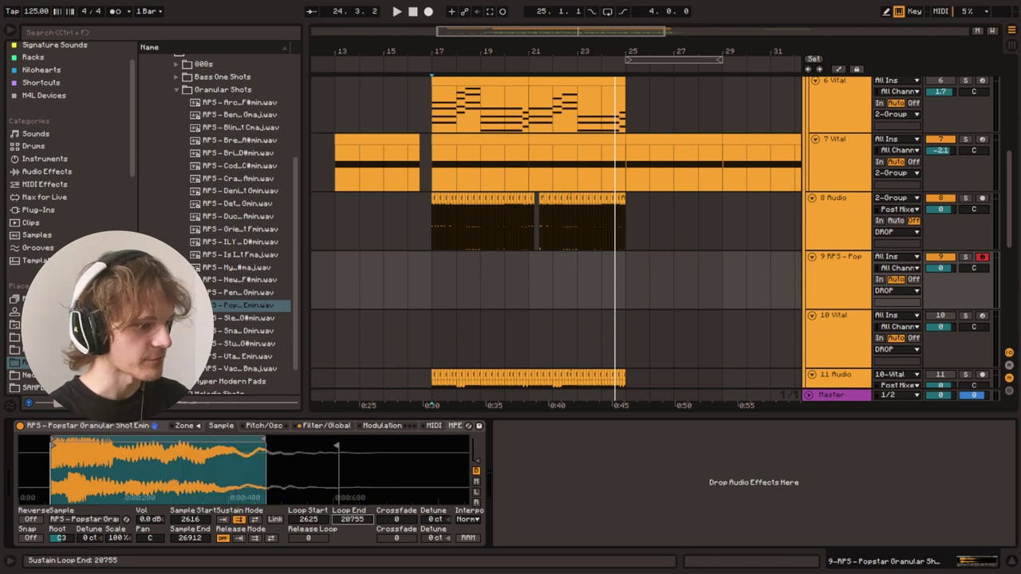
pyautogui.moveTo(337, 447); pyautogui.dragTo(486, 458)
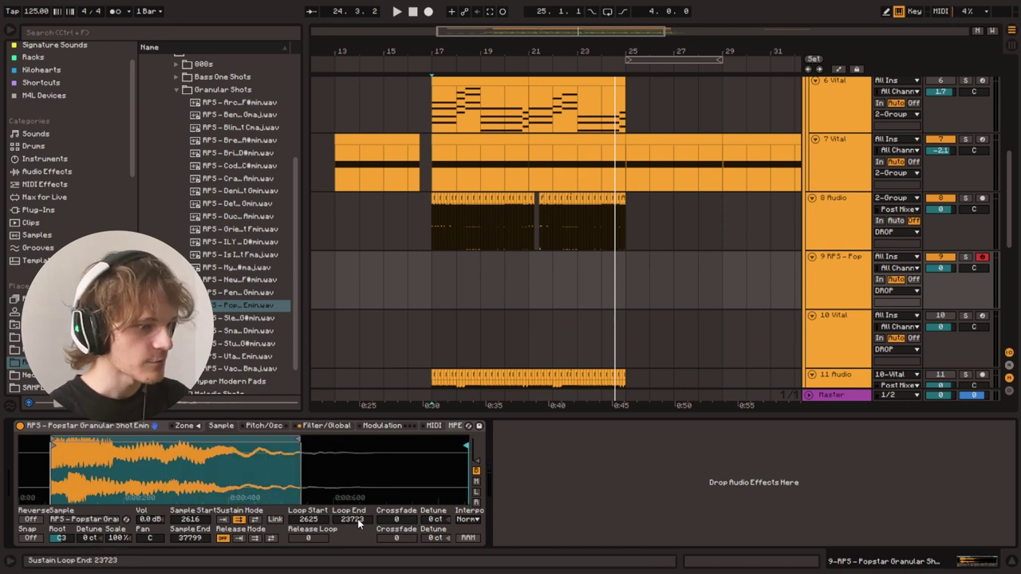
# Try different sustain loop lengths with held notes and set the loop end to 15119.
pyautogui.moveTo(357, 521)
pyautogui.mouseDown()
pyautogui.moveTo(356, 494)
pyautogui.moveTo(357, 539)
pyautogui.mouseUp()
pyautogui.moveTo(239, 470); pyautogui.dragTo(466, 471)
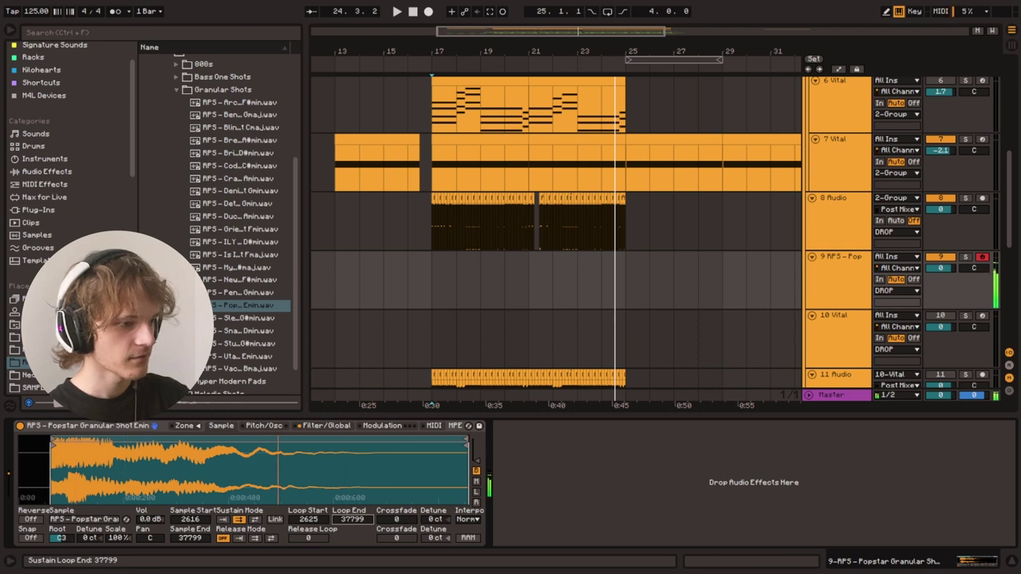
pyautogui.moveTo(467, 471); pyautogui.dragTo(164, 471)
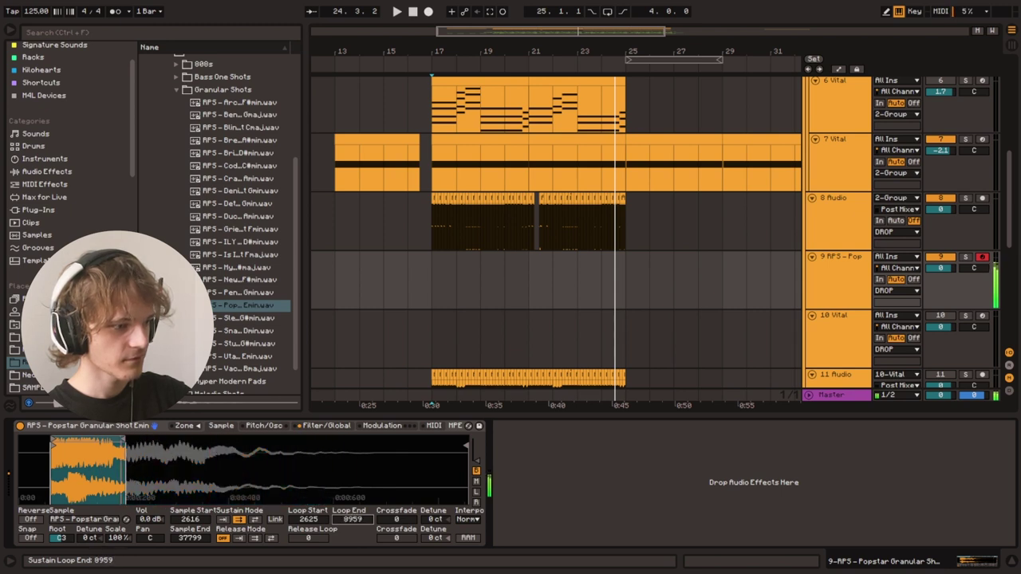
pyautogui.moveTo(357, 524); pyautogui.dragTo(357, 491)
# Play the drop from bar 17 to check the looped Popstar sample against the other layers.
pyautogui.click(419, 374)
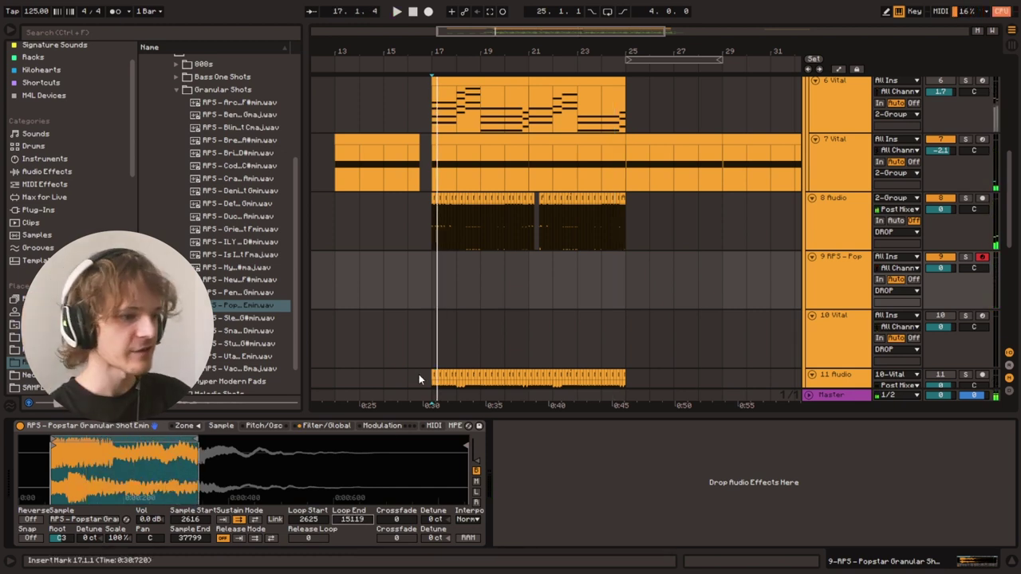
pyautogui.click(612, 291)
# Insert a new audio track directly below the 9 RPS - Pop track.
pyautogui.hscroll(3, 558, 240)
pyautogui.hscroll(2, 558, 239)
pyautogui.click(837, 280)
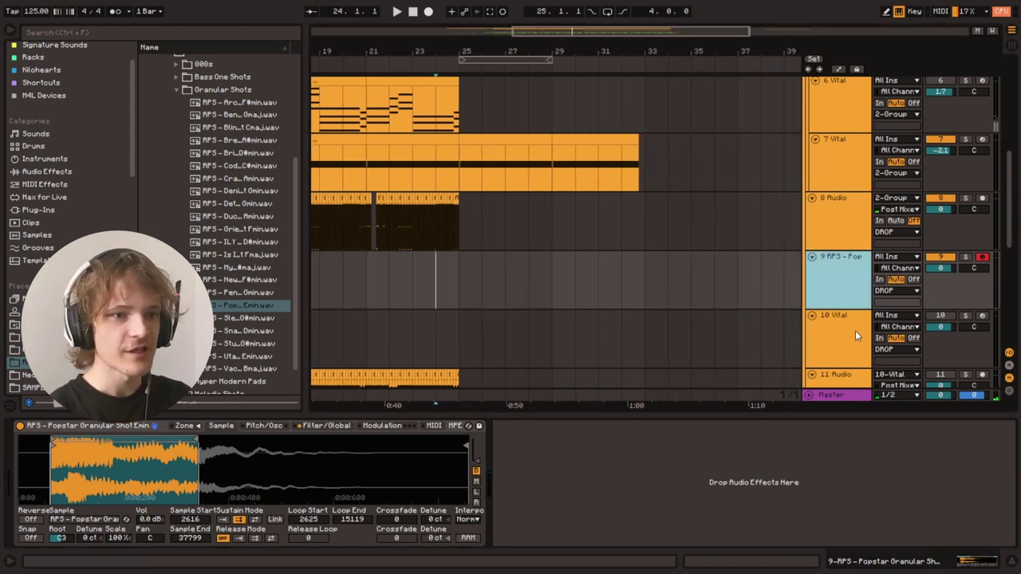
pyautogui.hotkey('ctrl', 't')
pyautogui.scroll(-1, 558, 303)
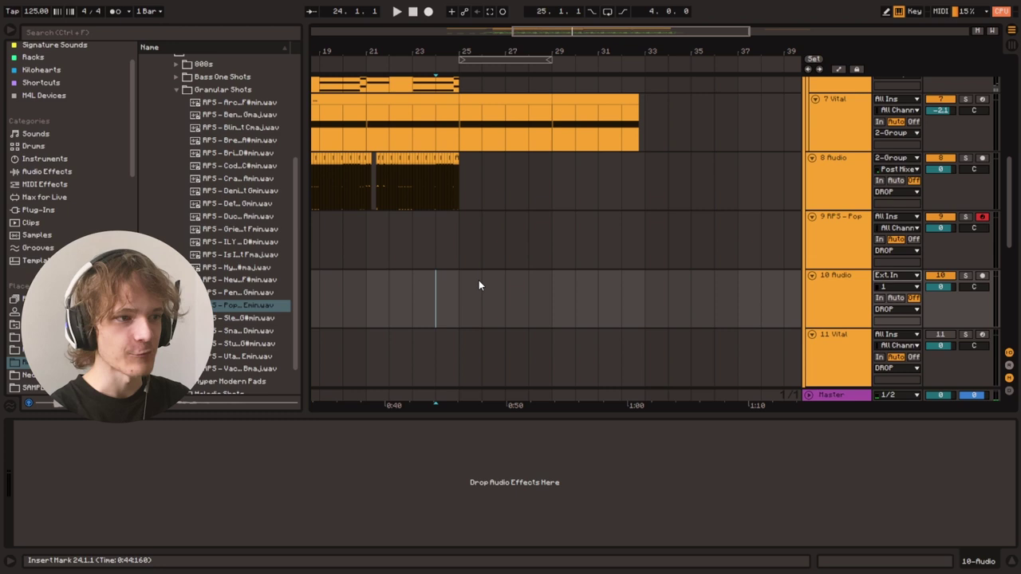
# Set the 10 Audio track's input to 9 RPS - Pop, Post Mixer, with monitoring off, and arm it for recording.
pyautogui.click(482, 283)
pyautogui.click(836, 288)
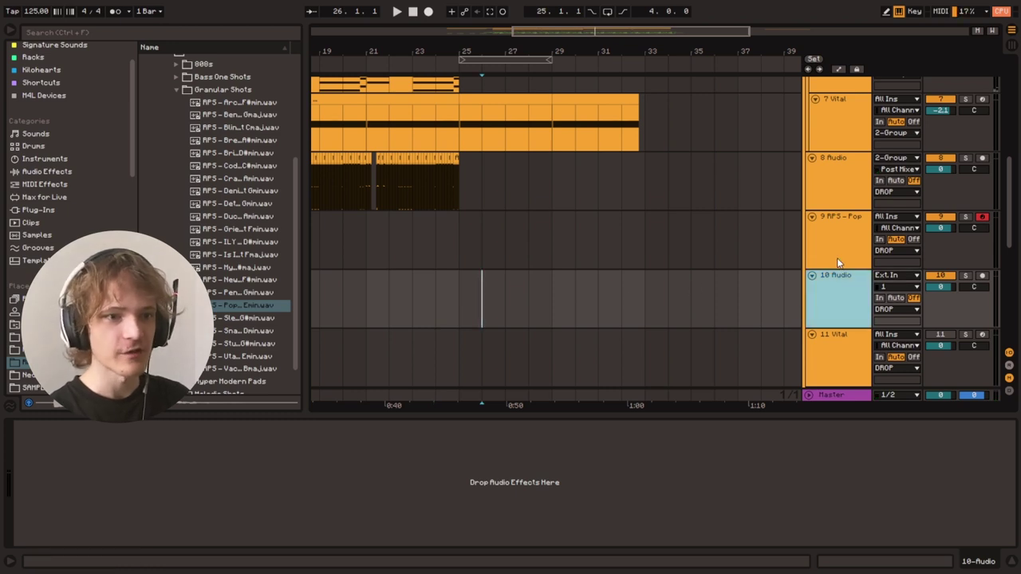
pyautogui.click(889, 278)
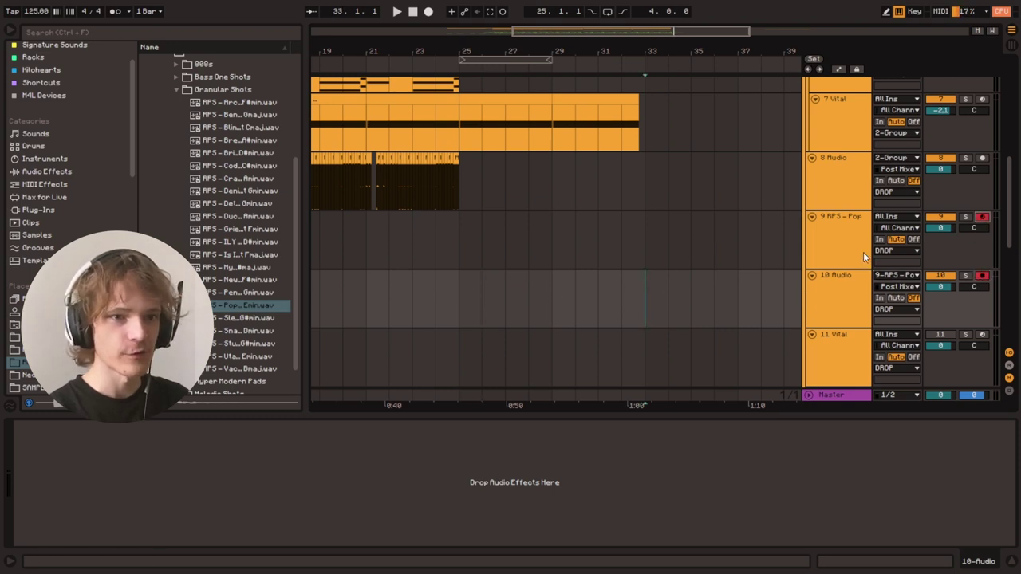
# Record held Popstar sampler notes from bar 33 onto 9 RPS - Pop and 10 Audio while varying the sample's loop end, finishing at 8406.
pyautogui.hscroll(3, 615, 319)
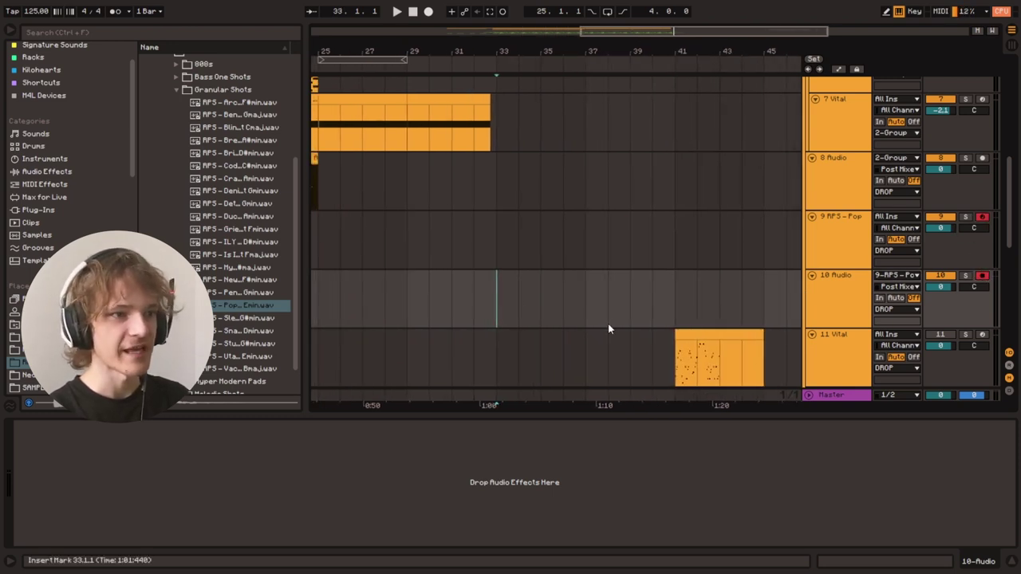
pyautogui.click(513, 290)
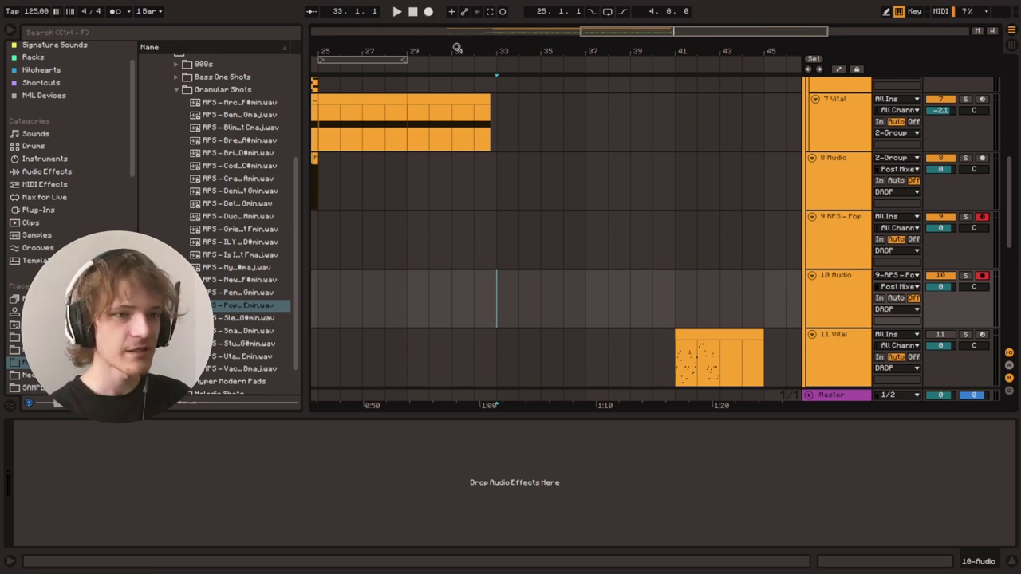
pyautogui.click(834, 231)
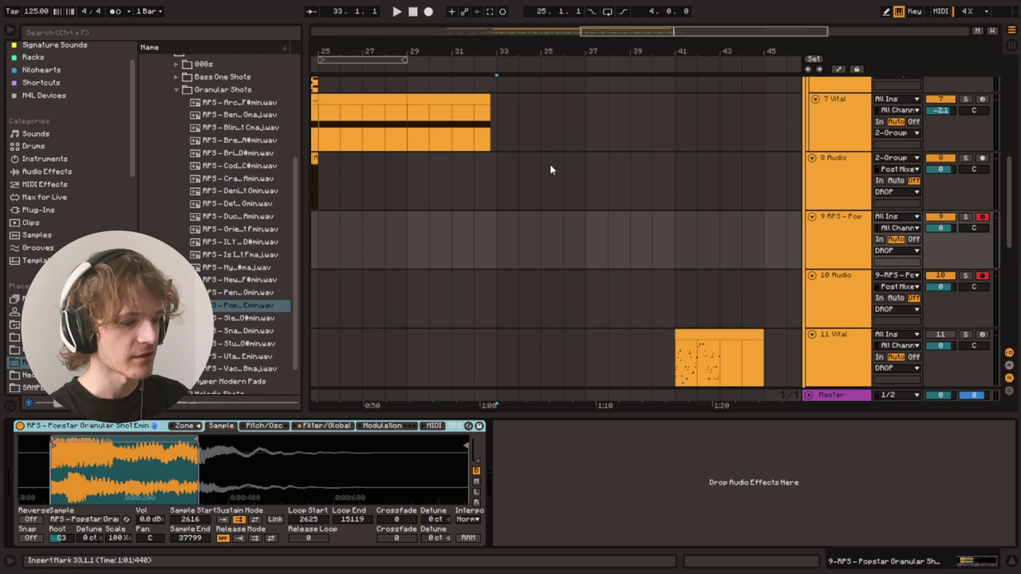
pyautogui.press('a')
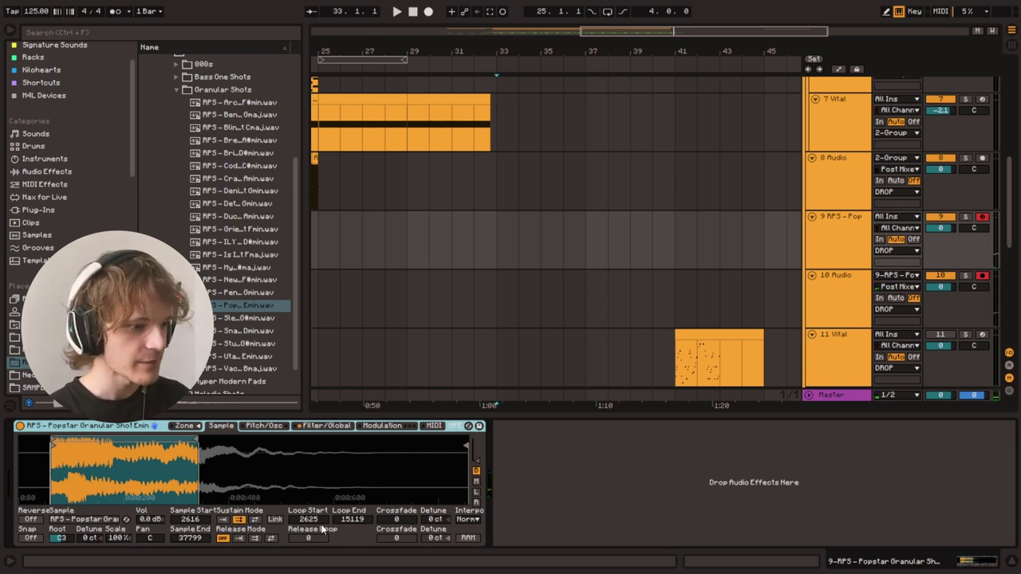
pyautogui.click(493, 281)
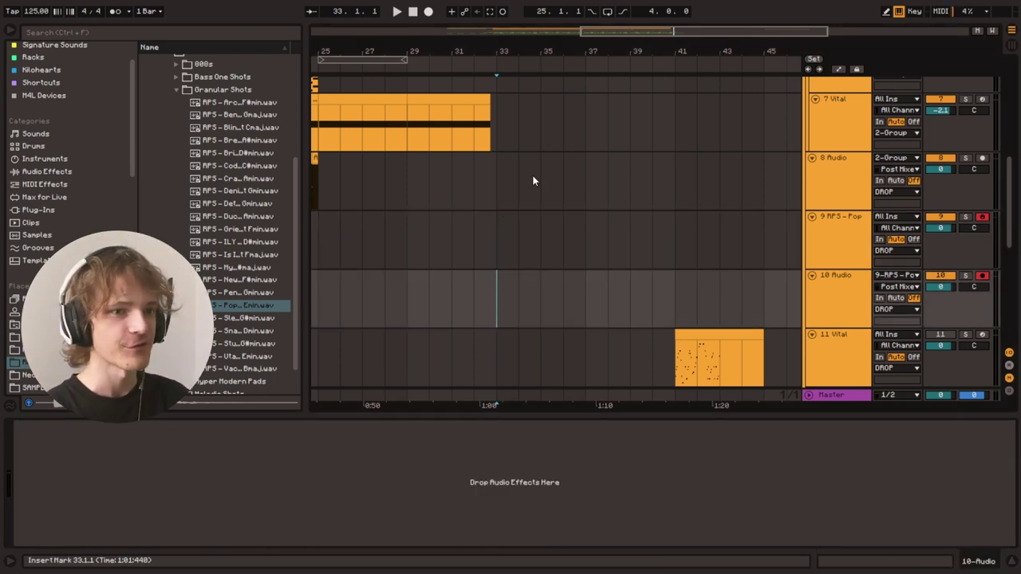
pyautogui.click(502, 249)
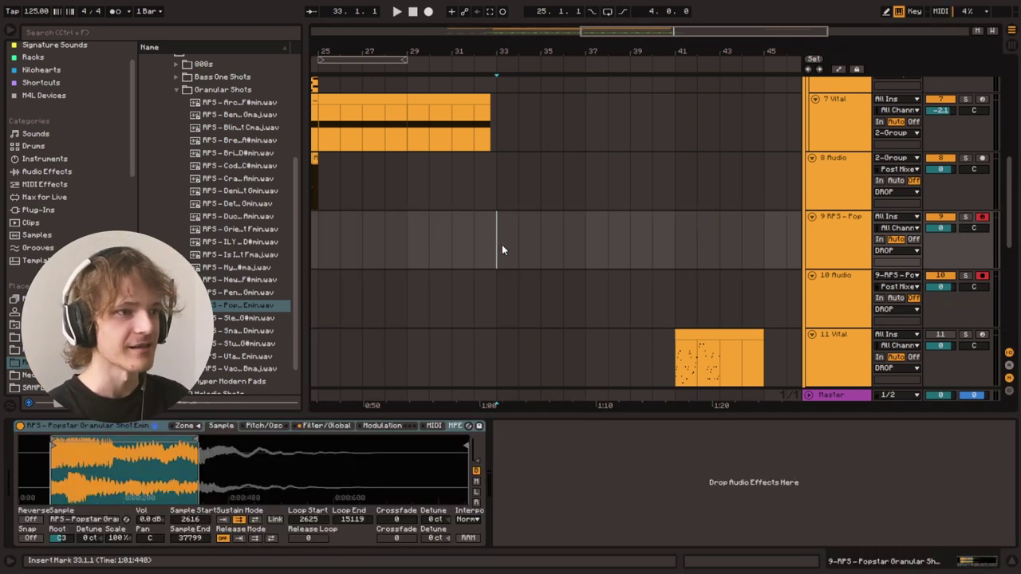
pyautogui.click(428, 12)
pyautogui.click(849, 239)
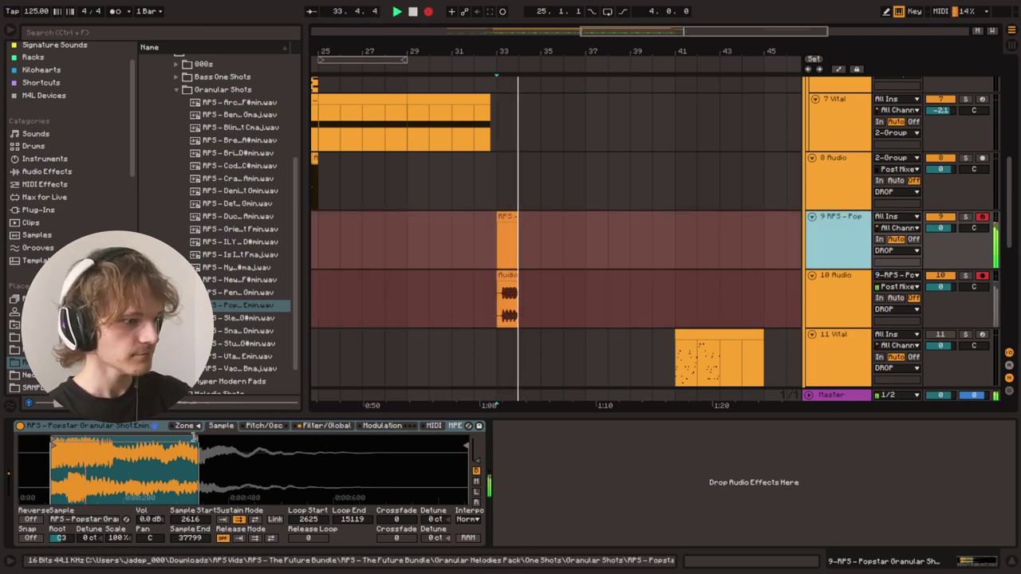
pyautogui.moveTo(352, 519); pyautogui.dragTo(362, 553)
pyautogui.press('z')
pyautogui.press('z')
pyautogui.press('space')
# Solo the 10 Audio track and play back its recording from bar 33.
pyautogui.scroll(-1, 502, 328)
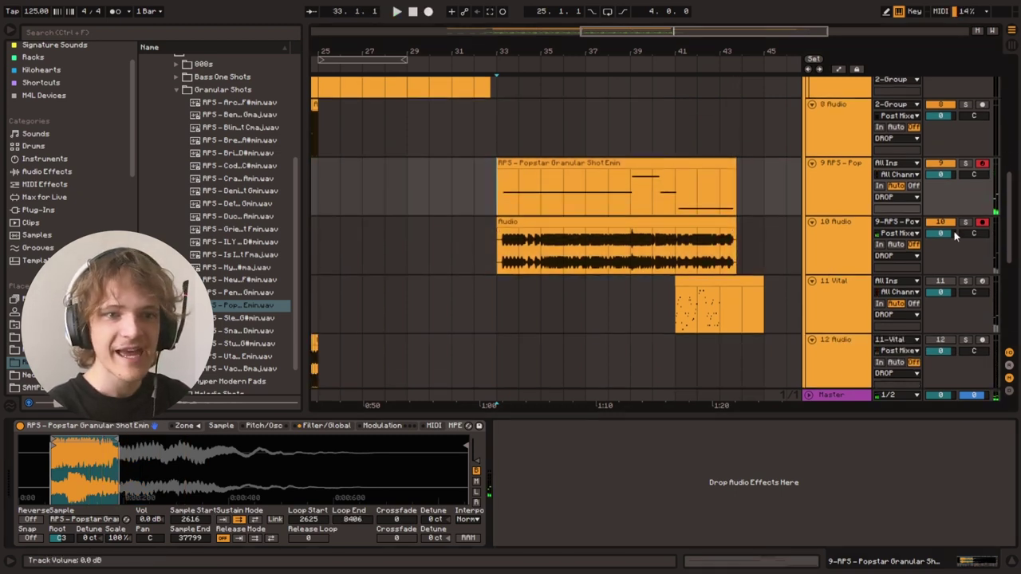
pyautogui.click(966, 223)
pyautogui.moveTo(719, 45); pyautogui.dragTo(730, 52)
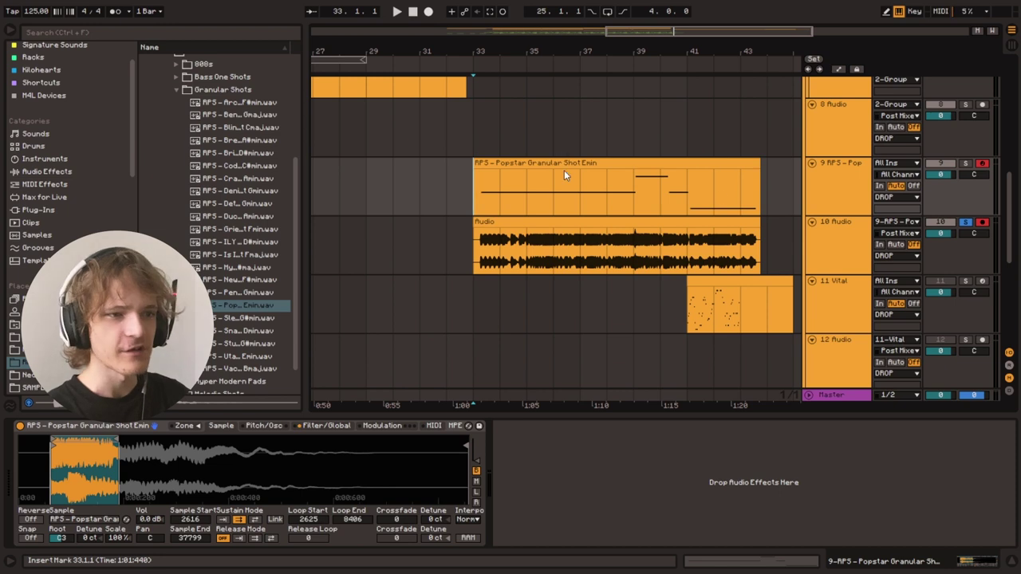
pyautogui.click(467, 254)
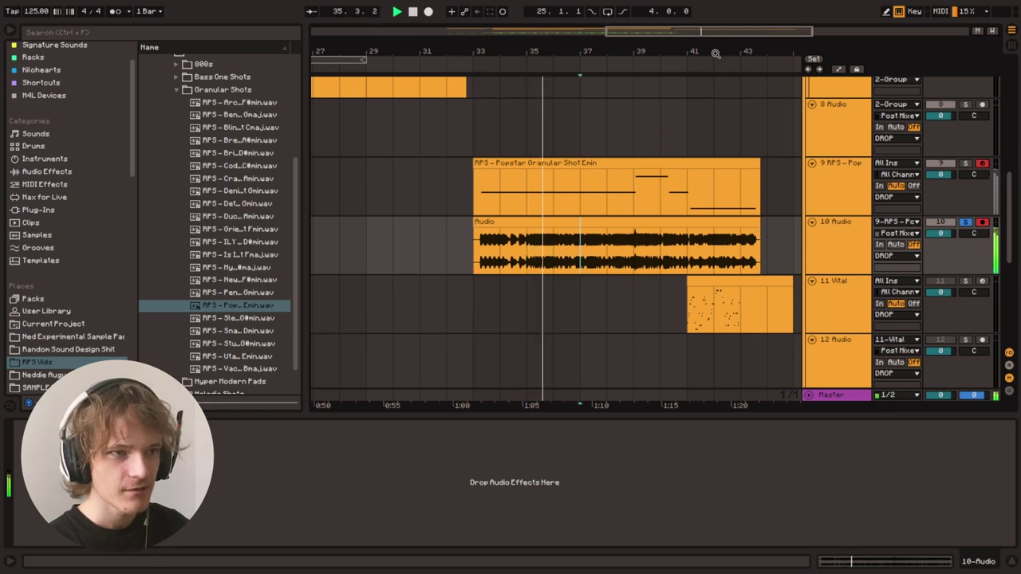
pyautogui.scroll(3, 563, 252)
pyautogui.scroll(-8, 563, 252)
# Unsolo 10 Audio, deactivate the 9 RPS - Pop track, and place the insert marker at bar 17.
pyautogui.click(441, 272)
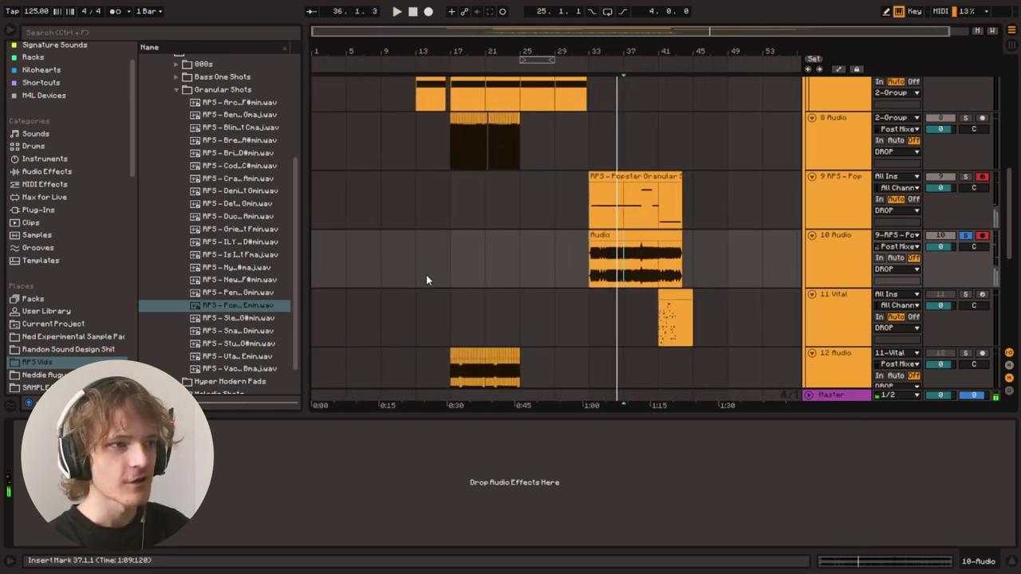
pyautogui.scroll(2, 426, 274)
pyautogui.press('space')
pyautogui.scroll(1, 961, 312)
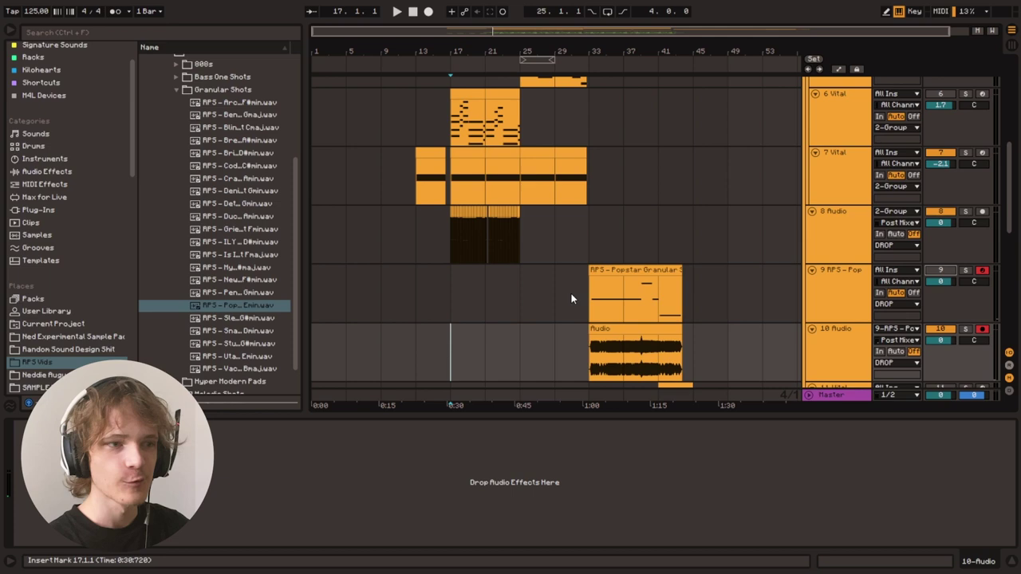
# Deactivate the 8 Audio track and play the start of the drop from bar 17.
pyautogui.scroll(5, 607, 239)
pyautogui.scroll(-8, 559, 232)
pyautogui.scroll(4, 455, 255)
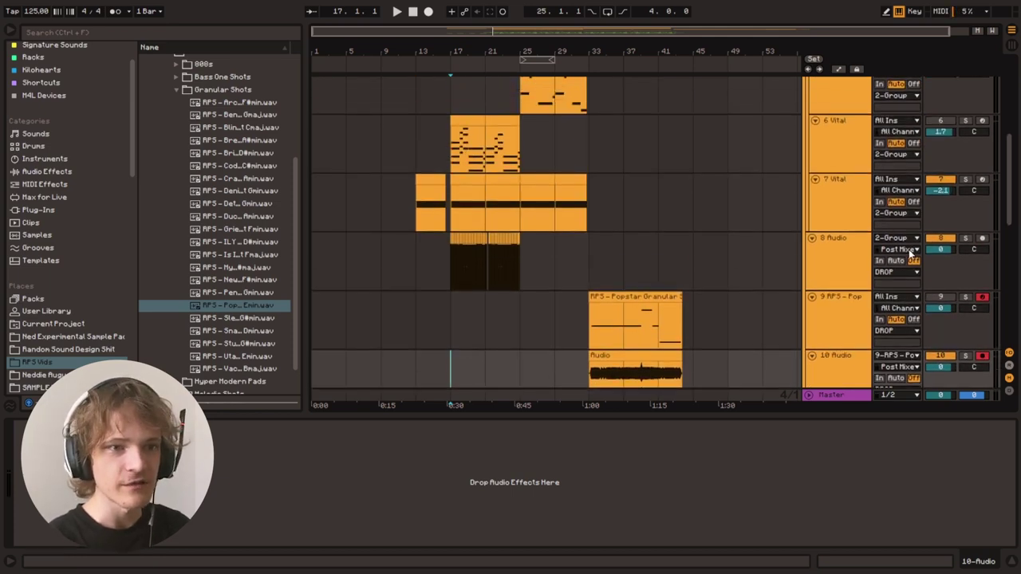
pyautogui.scroll(3, 604, 301)
pyautogui.scroll(-3, 937, 291)
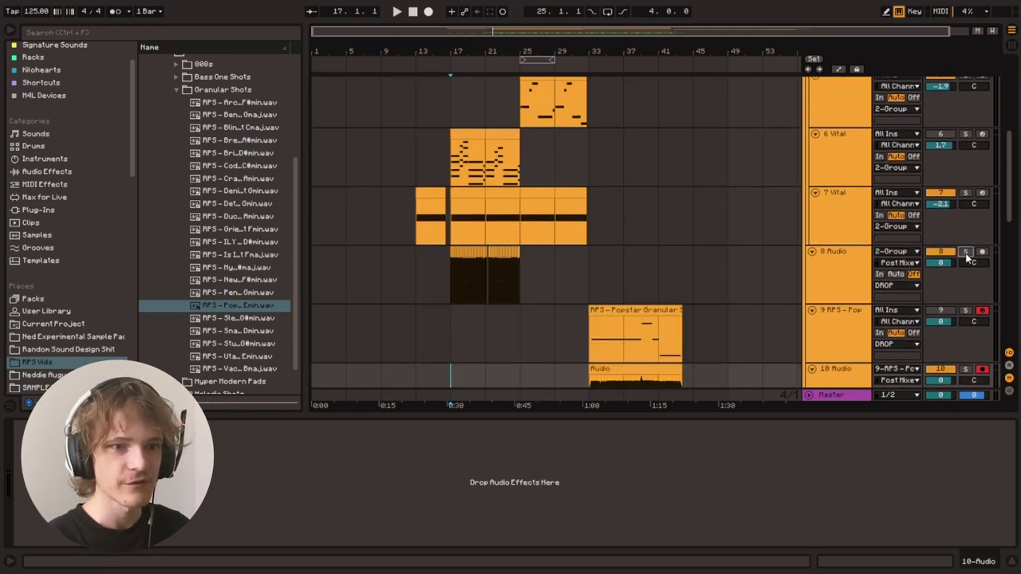
pyautogui.press('space')
pyautogui.scroll(-3, 627, 239)
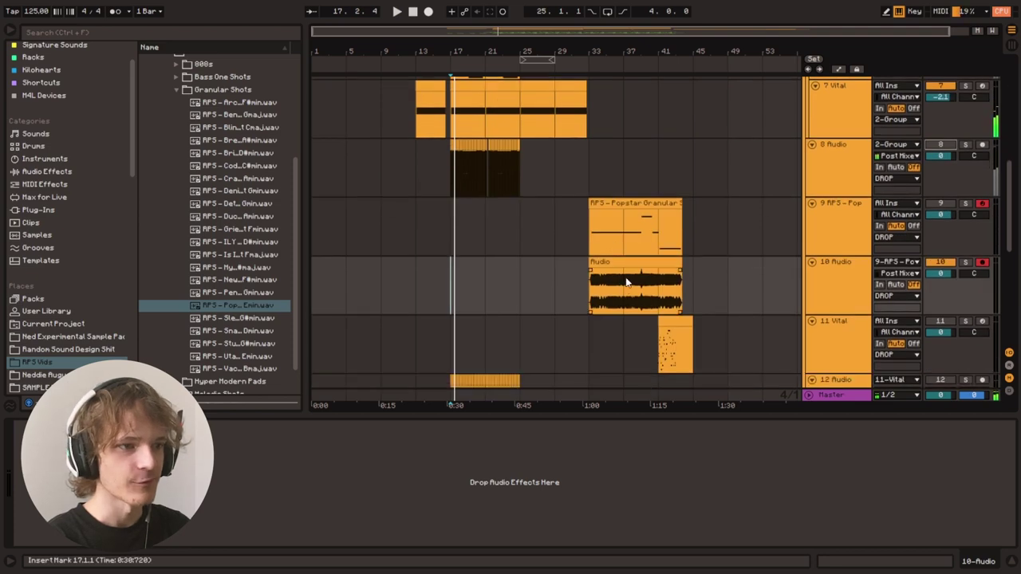
pyautogui.scroll(5, 523, 227)
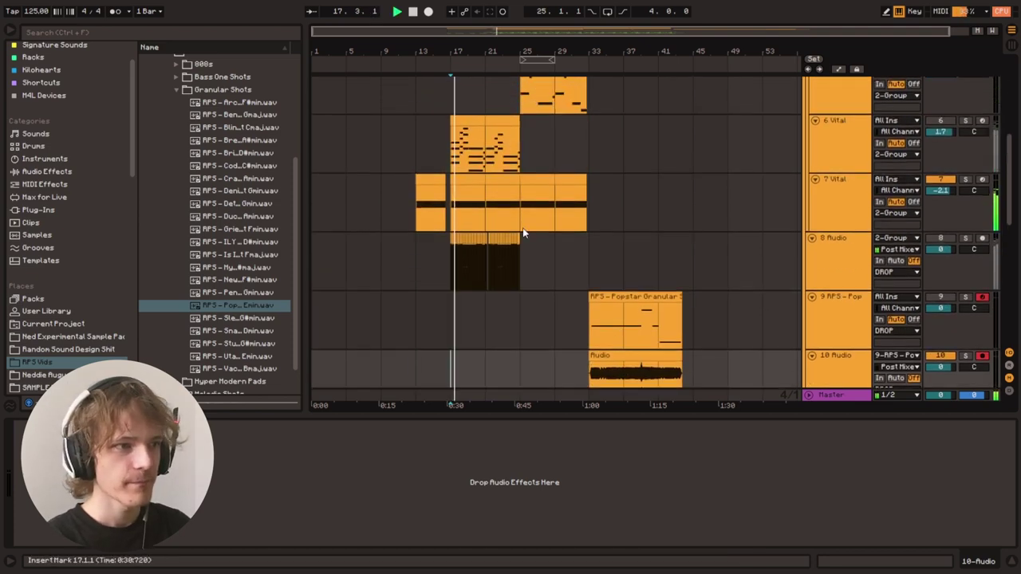
pyautogui.scroll(-4, 639, 283)
pyautogui.press('space')
# Move the recorded 10 Audio clip to the drop and trim its opening silence so the sound starts at bar 17.
pyautogui.moveTo(611, 302); pyautogui.dragTo(471, 314)
pyautogui.moveTo(495, 33); pyautogui.dragTo(503, 131)
pyautogui.scroll(-1, 504, 246)
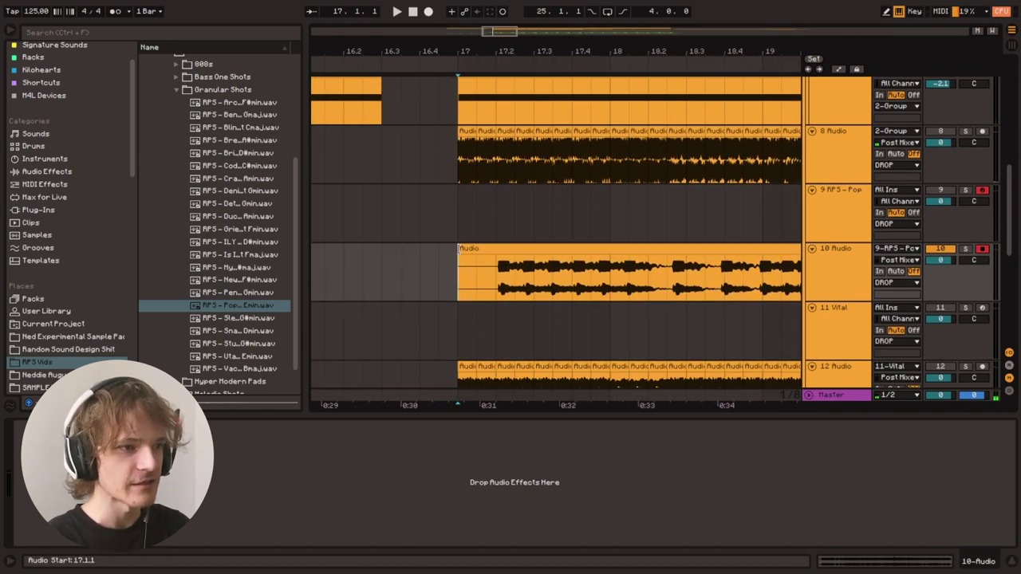
pyautogui.moveTo(459, 249)
pyautogui.mouseDown()
pyautogui.moveTo(498, 248)
pyautogui.moveTo(486, 248)
pyautogui.mouseUp()
pyautogui.click(441, 279)
pyautogui.moveTo(503, 33); pyautogui.dragTo(521, 32)
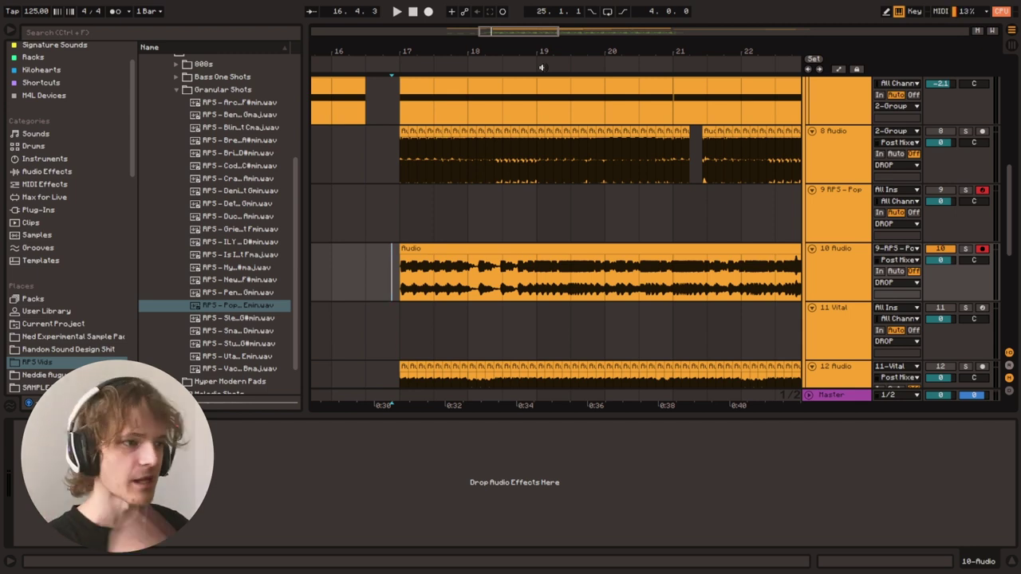
# Listen to the 10 Audio clip from bar 17, split it at 19.3.1, and delete the part before the split.
pyautogui.press('space')
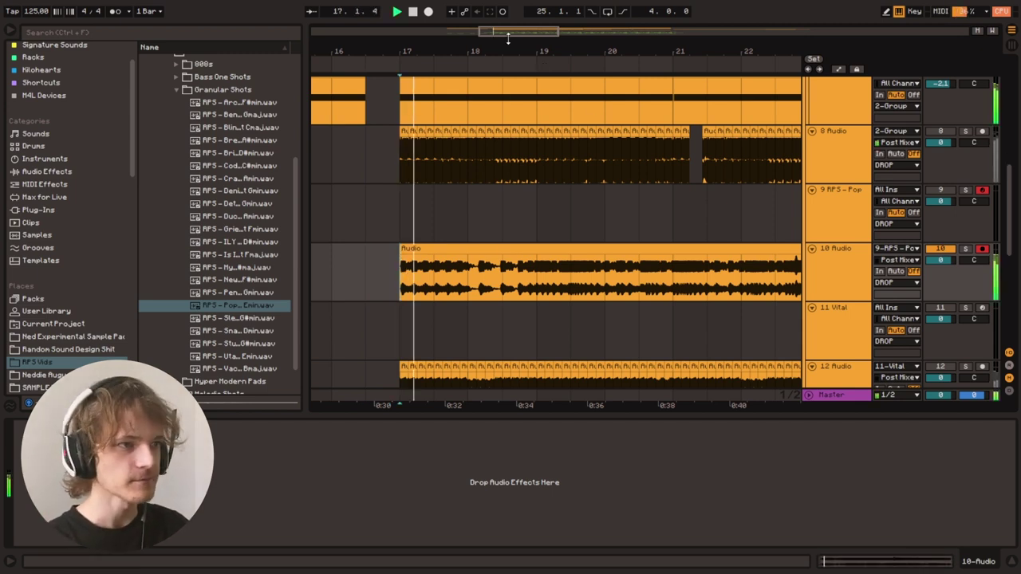
pyautogui.press('-')
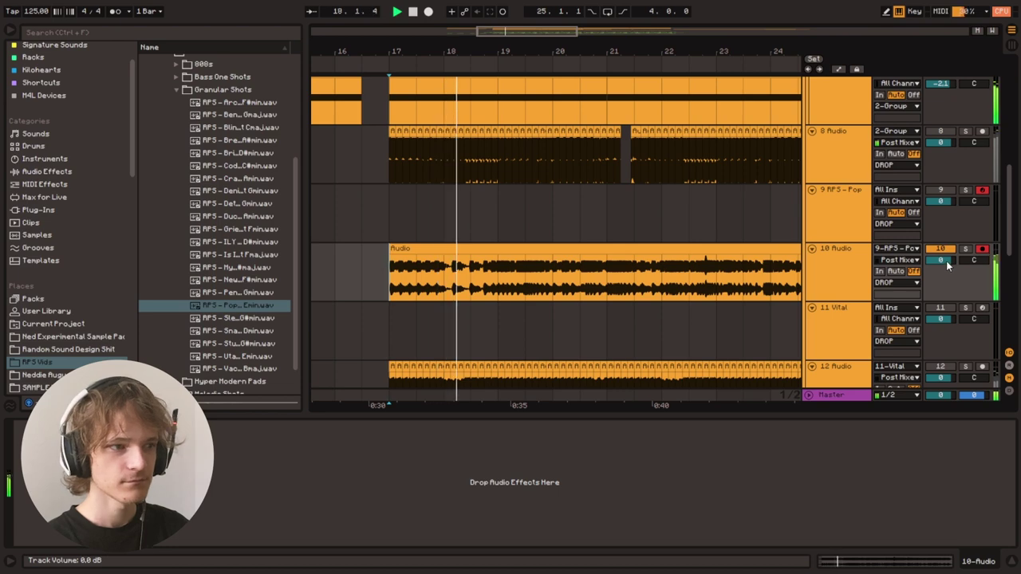
pyautogui.moveTo(527, 45); pyautogui.dragTo(548, 269)
pyautogui.click(531, 277)
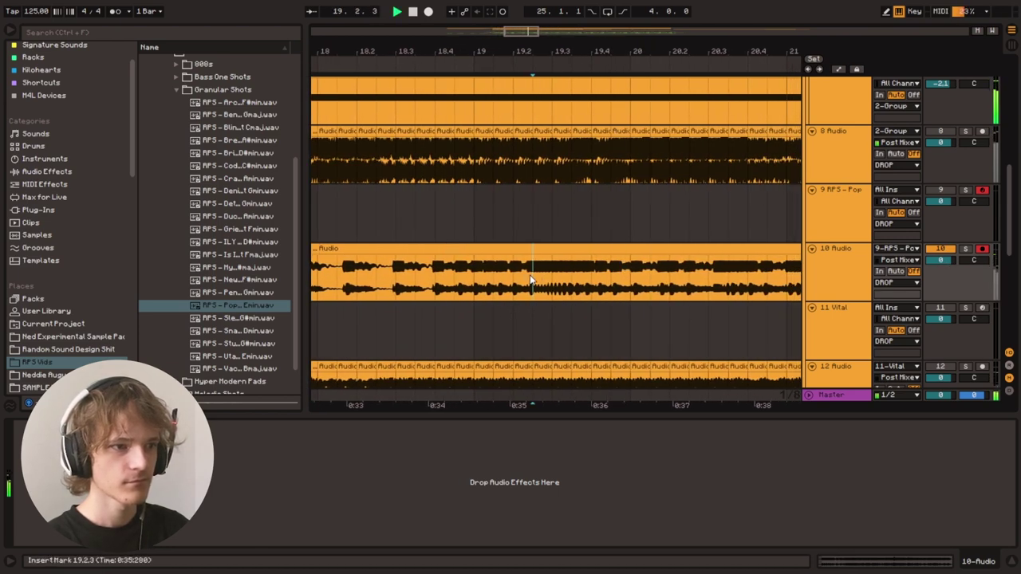
pyautogui.click(551, 275)
pyautogui.hotkey('ctrl', 'e')
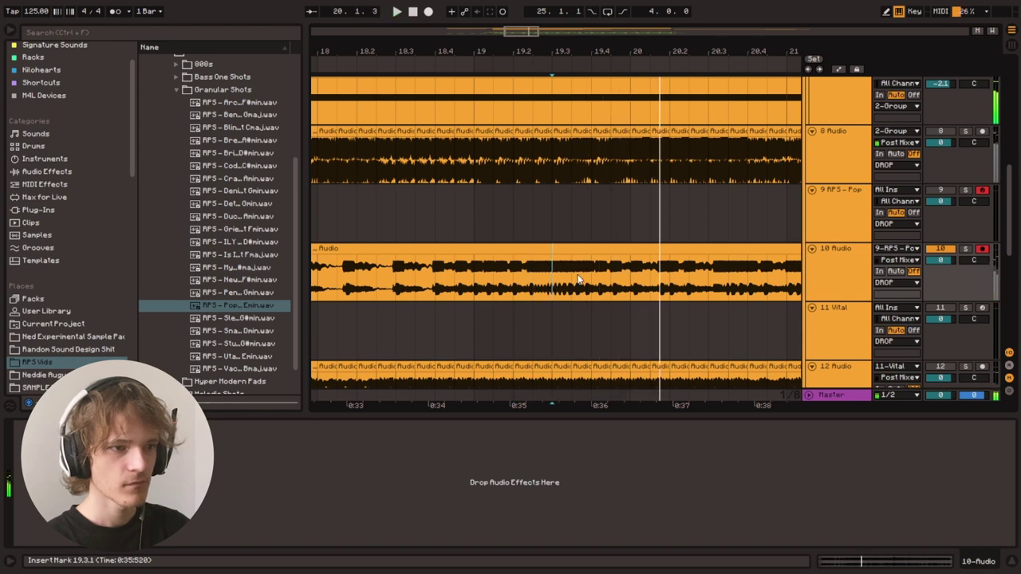
pyautogui.click(522, 252)
pyautogui.press('Delete')
# Move the remaining 10 Audio clip back to bar 17 and play it with the drop.
pyautogui.click(561, 249)
pyautogui.moveTo(556, 52); pyautogui.dragTo(706, 8)
pyautogui.hotkey('ctrl', 'x')
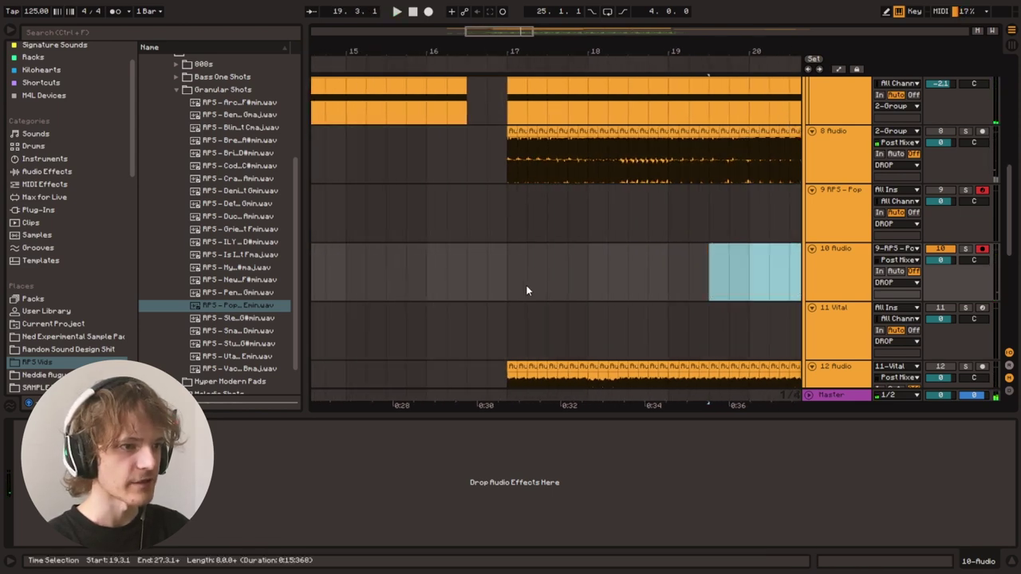
pyautogui.click(509, 283)
pyautogui.hotkey('ctrl', 'v')
pyautogui.click(510, 285)
pyautogui.press('space')
pyautogui.moveTo(564, 51); pyautogui.dragTo(557, 105)
# Duplicate the half-bar section of 10 Audio from 17.3.1 to 18.1.1 twice.
pyautogui.click(525, 273)
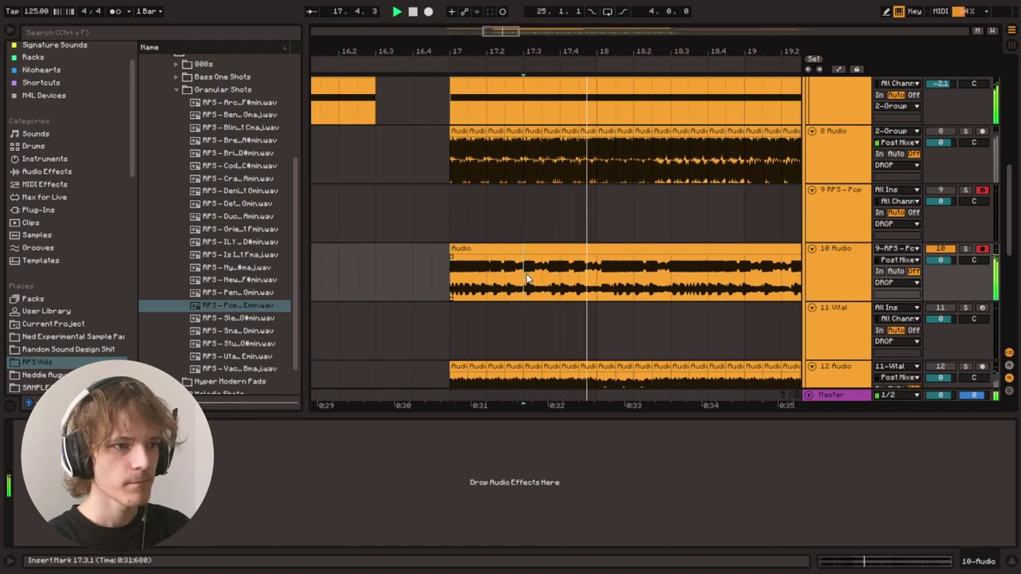
pyautogui.press('space')
pyautogui.moveTo(525, 272); pyautogui.dragTo(596, 275)
pyautogui.hotkey('ctrl', 'd')
pyautogui.hotkey('ctrl', 'd')
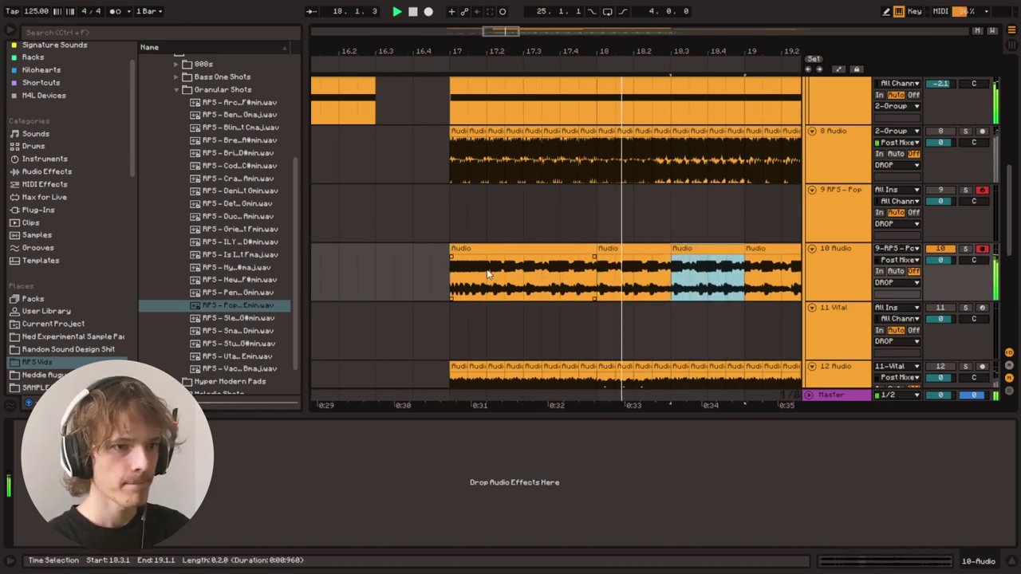
# Duplicate the two-bar phrase of 10 Audio clips from bars 17 to 19 so the copy starts at bar 19.
pyautogui.keyDown('shift'); pyautogui.click(471, 251); pyautogui.keyUp('shift')
pyautogui.hotkey('ctrl', 'd')
pyautogui.moveTo(559, 51); pyautogui.dragTo(568, 33)
pyautogui.press('space')
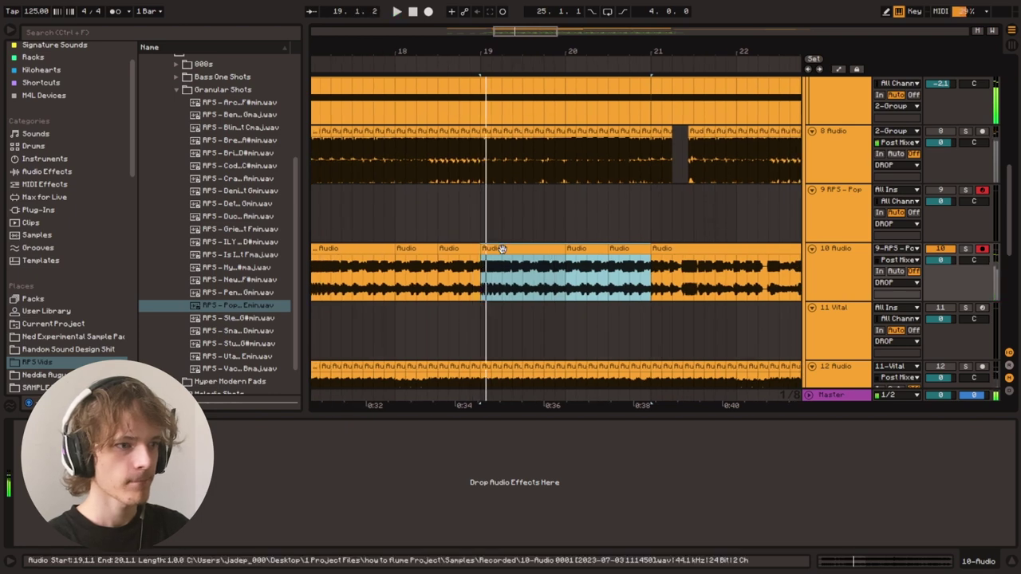
# Transpose the three duplicated 10 Audio clips between bars 19 and 21 and play them.
pyautogui.doubleClick(502, 249)
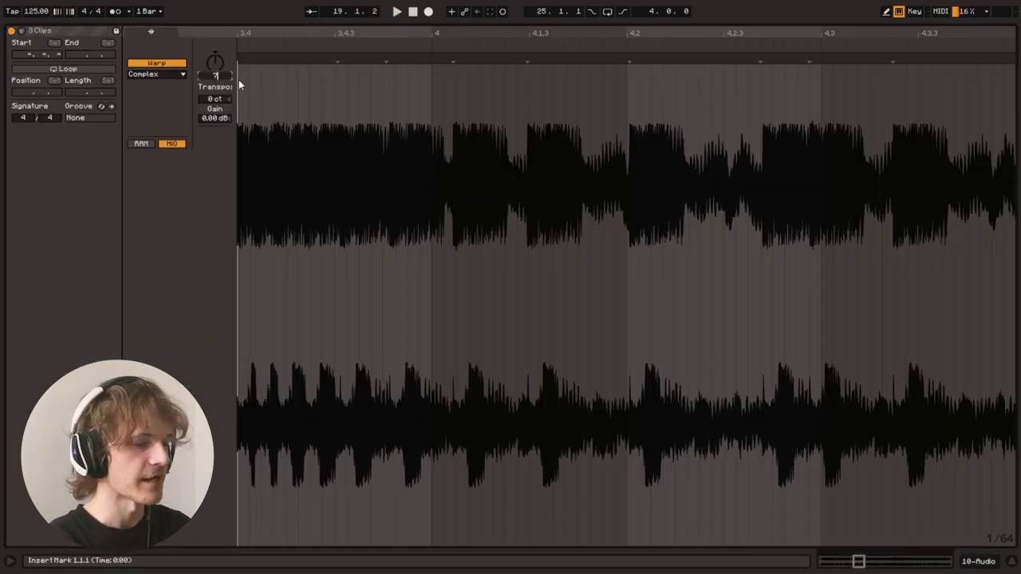
pyautogui.press('space')
pyautogui.hotkey('ctrl', 'alt', 'e')
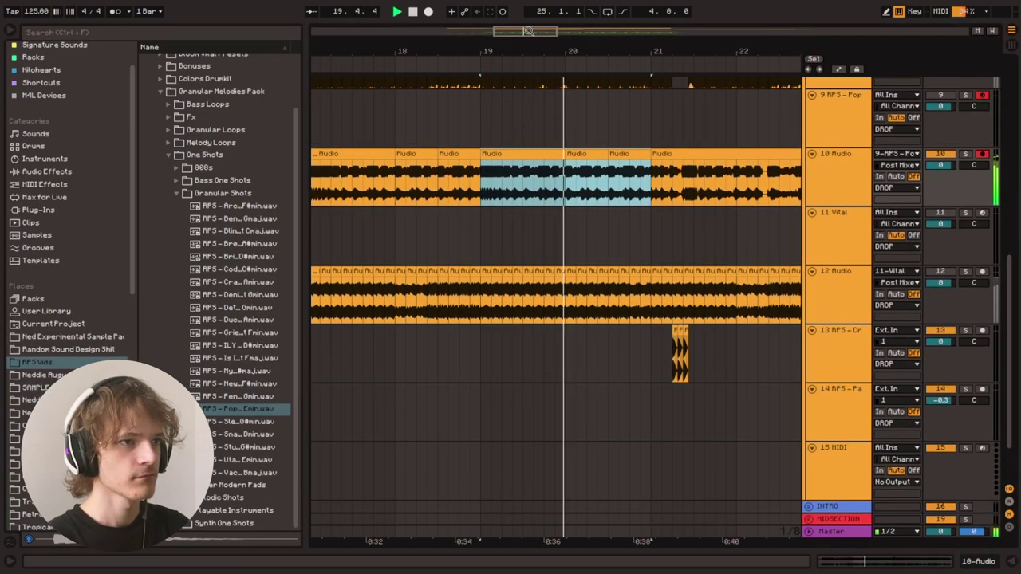
# Duplicate the four-bar 10 Audio phrase from bar 17 to fill bars 21 to 25, and play it from bar 17.
pyautogui.moveTo(551, 51); pyautogui.dragTo(566, 32)
pyautogui.keyDown('shift'); pyautogui.click(410, 155); pyautogui.keyUp('shift')
pyautogui.hotkey('ctrl', 'd')
pyautogui.scroll(2, 430, 192)
pyautogui.click(383, 249)
pyautogui.press('space')
pyautogui.scroll(1, 541, 261)
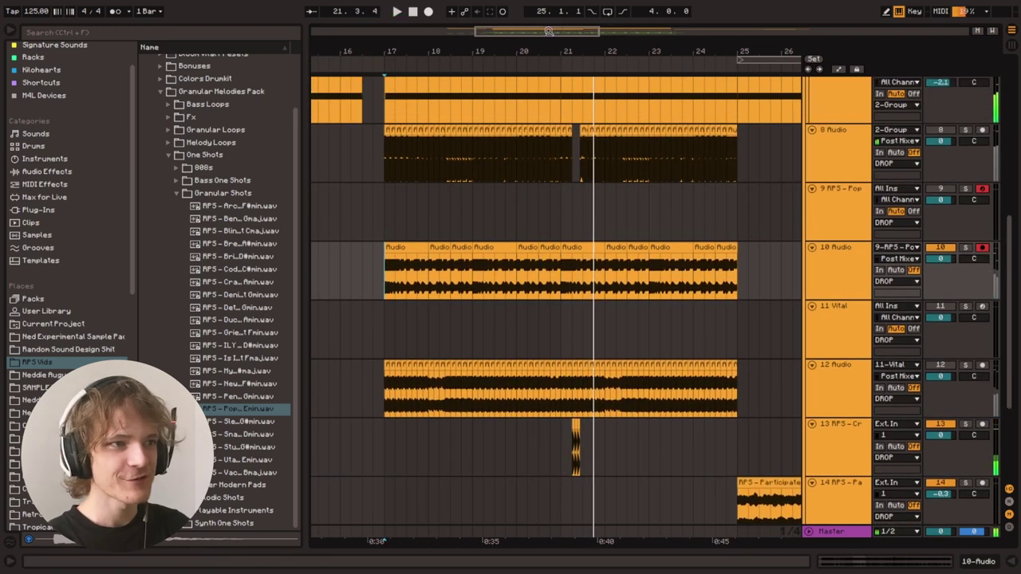
# Delete the short section of 10 Audio after 21.2 that lines up with the gap in 8 Audio.
pyautogui.scroll(5, 559, 271)
pyautogui.moveTo(531, 275); pyautogui.dragTo(579, 275)
pyautogui.press('Delete')
# Play the drop from 20.4.2 through the new gap to bar 25, and set the insert marker back at bar 17.
pyautogui.click(463, 216)
pyautogui.press('space')
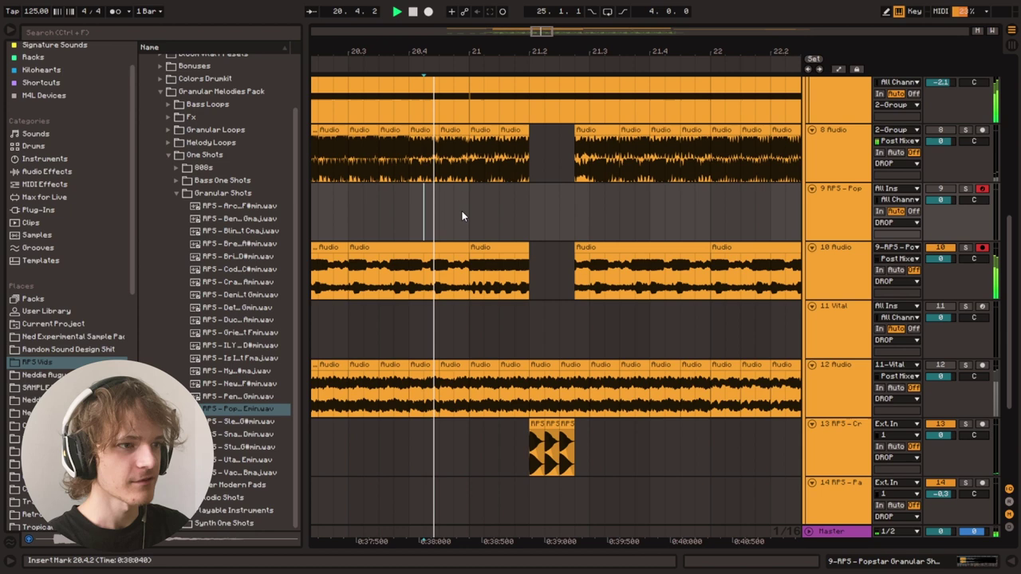
pyautogui.moveTo(541, 34); pyautogui.dragTo(541, 26)
pyautogui.scroll(-3, 559, 271)
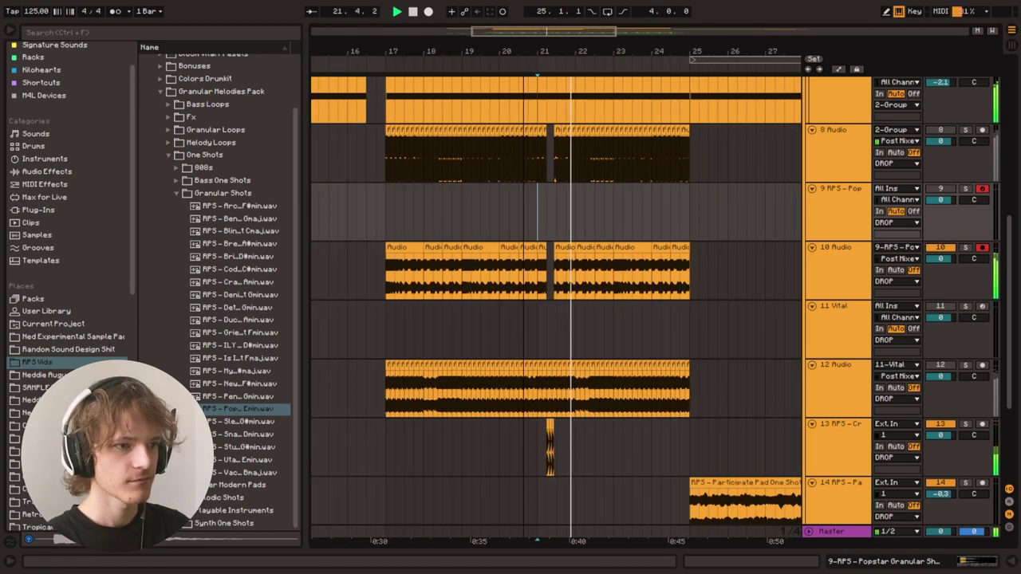
pyautogui.click(431, 274)
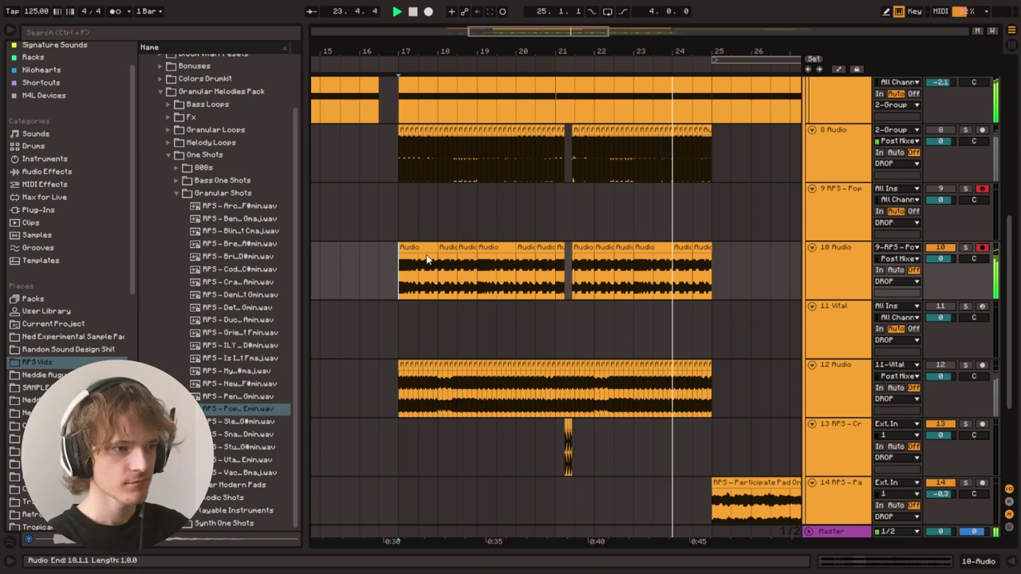
pyautogui.scroll(-2, 454, 218)
pyautogui.moveTo(580, 51); pyautogui.dragTo(580, 64)
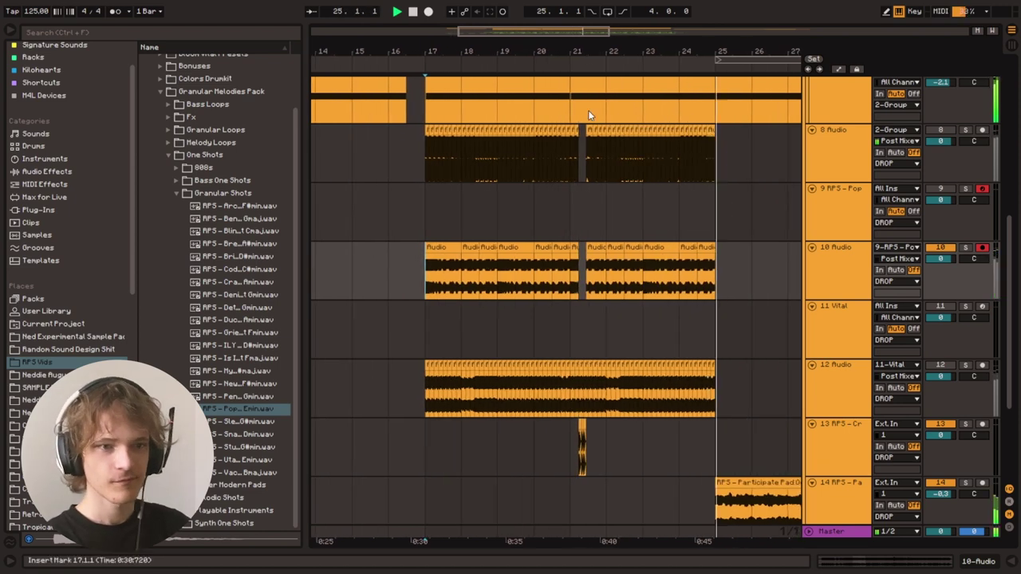
pyautogui.press('space')
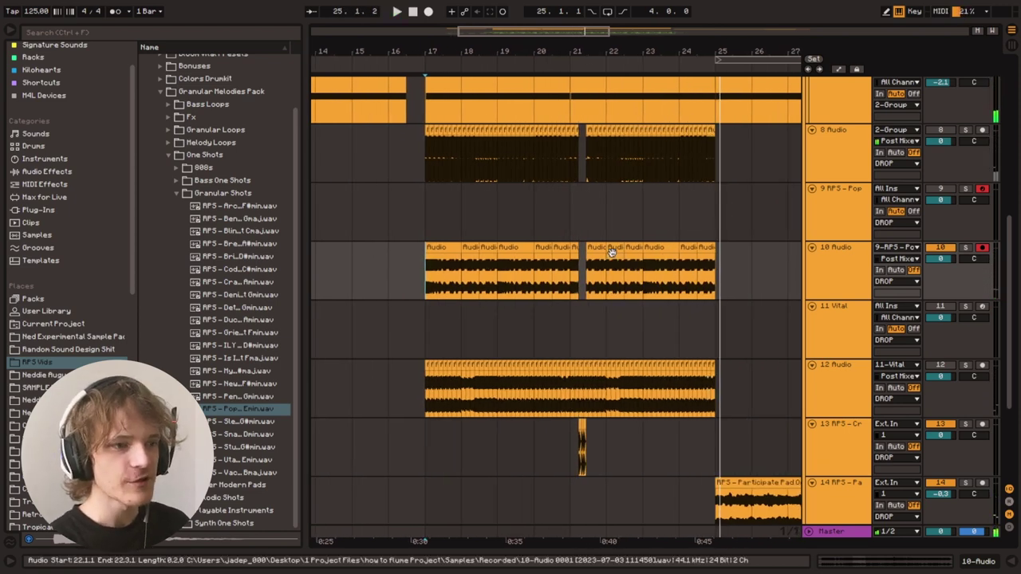